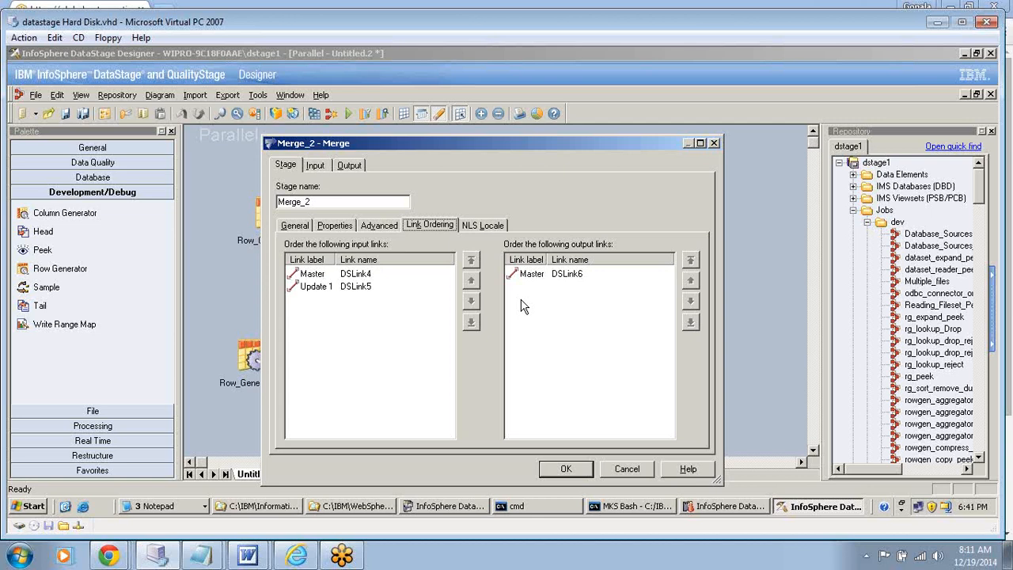
# - Close the Merge_2 link ordering, reopen the stage to inspect its Warn On Reject Updates option, and leave without changes
pyautogui.click(570, 469)
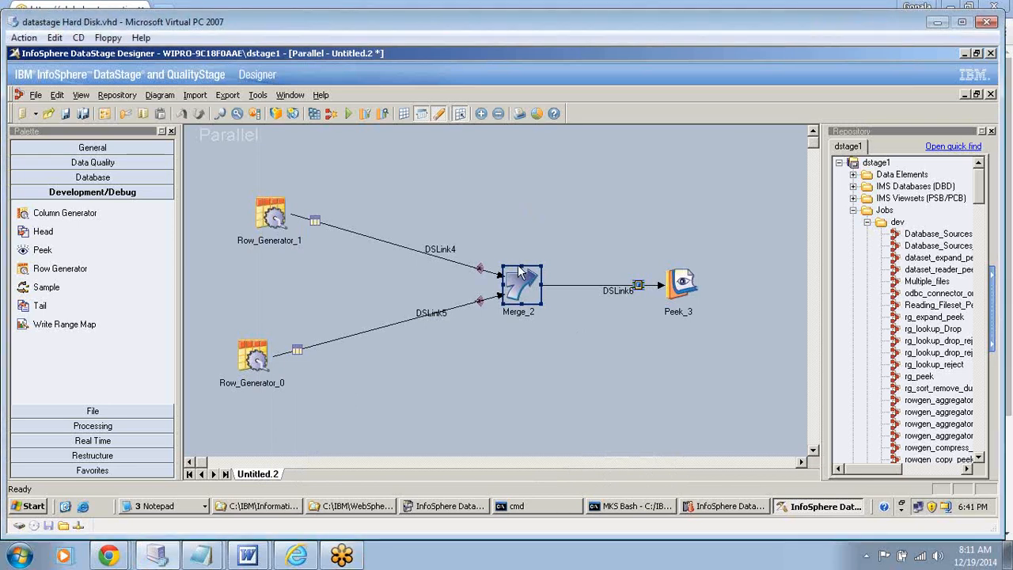
pyautogui.click(261, 361)
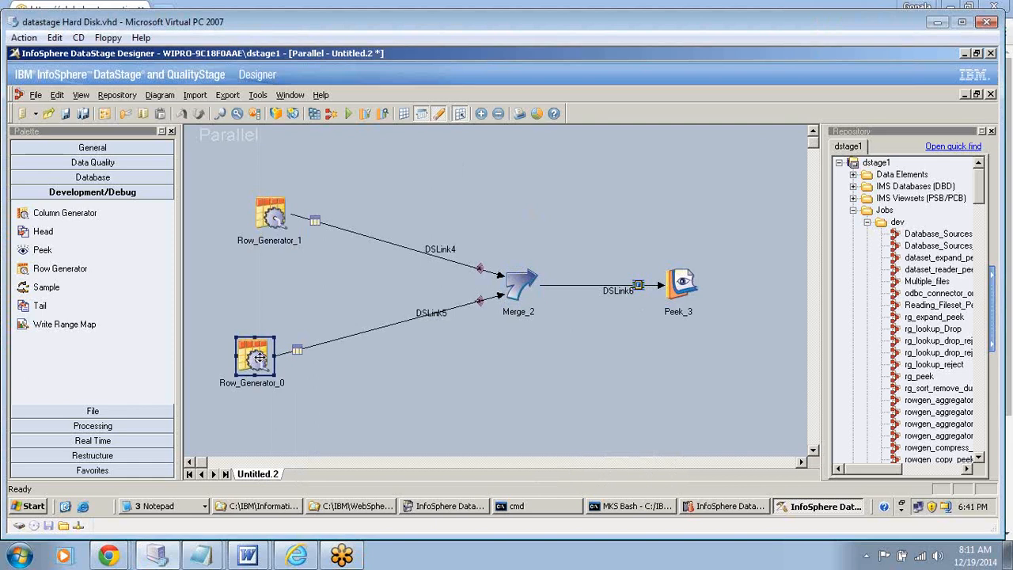
pyautogui.doubleClick(519, 290)
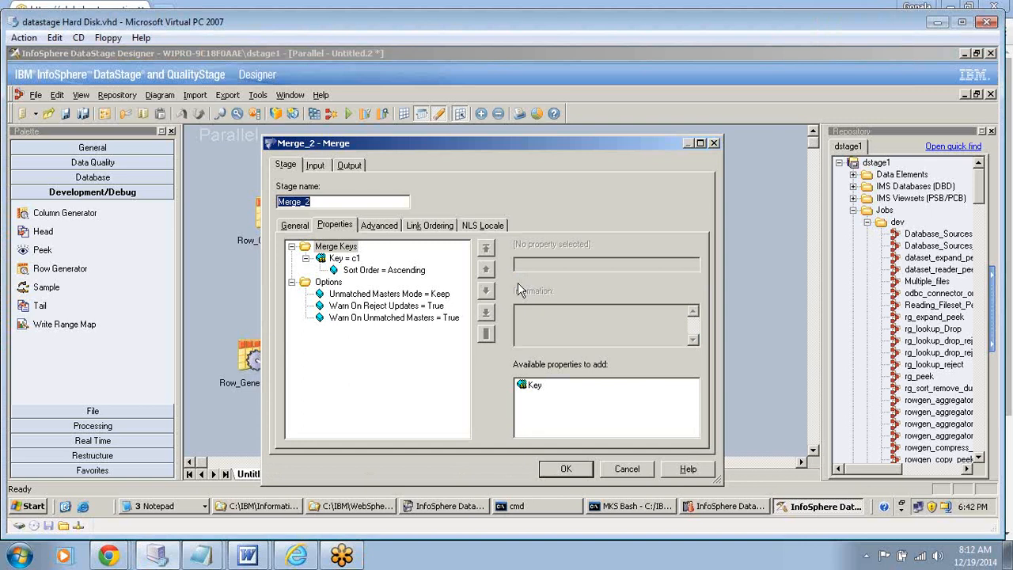
pyautogui.click(398, 307)
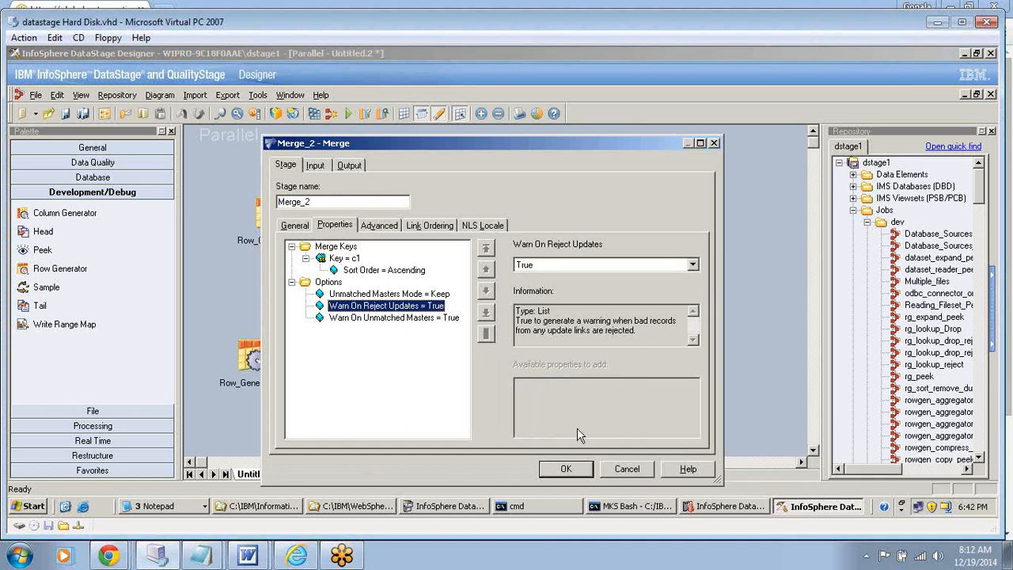
pyautogui.click(626, 469)
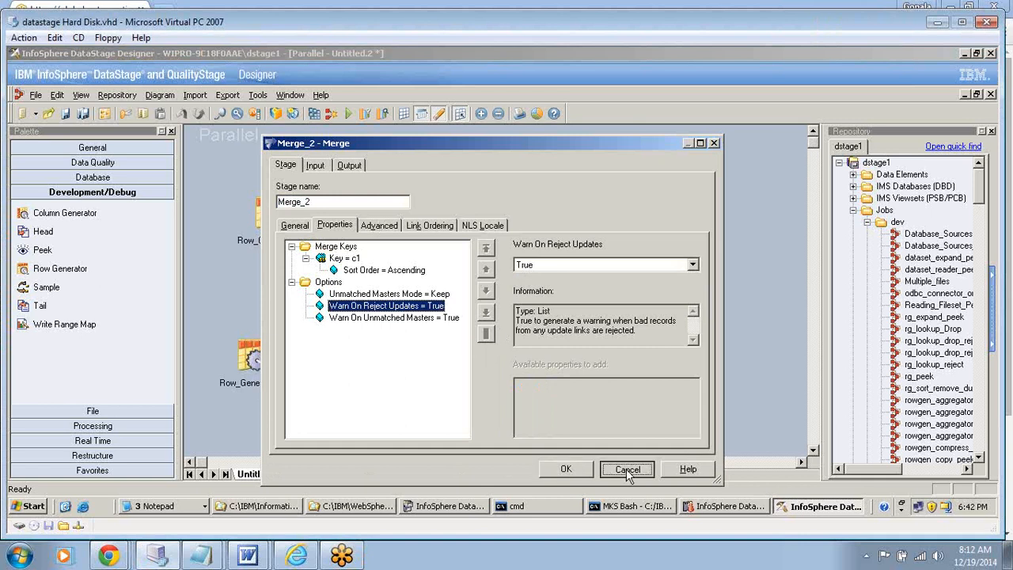
# - Rearrange the job diagram so Row_Generator_1 sits directly above Merge_2 and Row_Generator_0 lies level with it on the left
pyautogui.moveTo(279, 219); pyautogui.dragTo(480, 159)
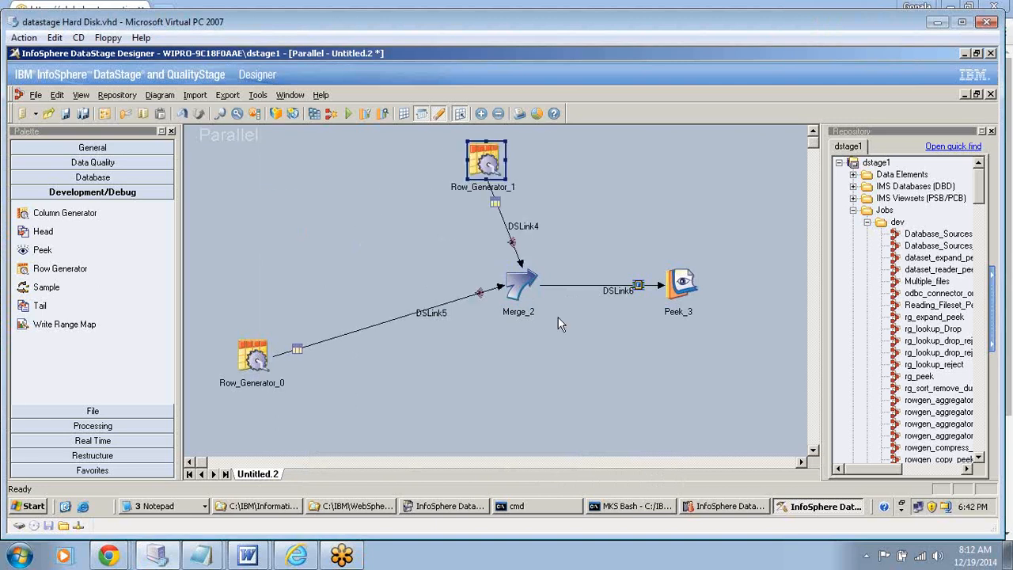
pyautogui.moveTo(255, 358); pyautogui.dragTo(258, 301)
pyautogui.moveTo(477, 169); pyautogui.dragTo(511, 162)
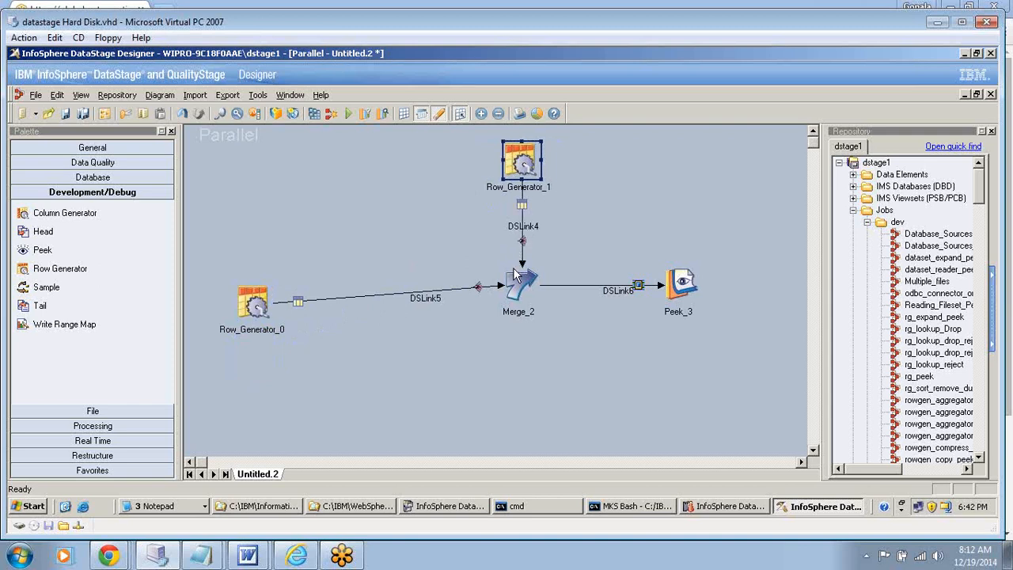
pyautogui.moveTo(259, 310); pyautogui.dragTo(280, 291)
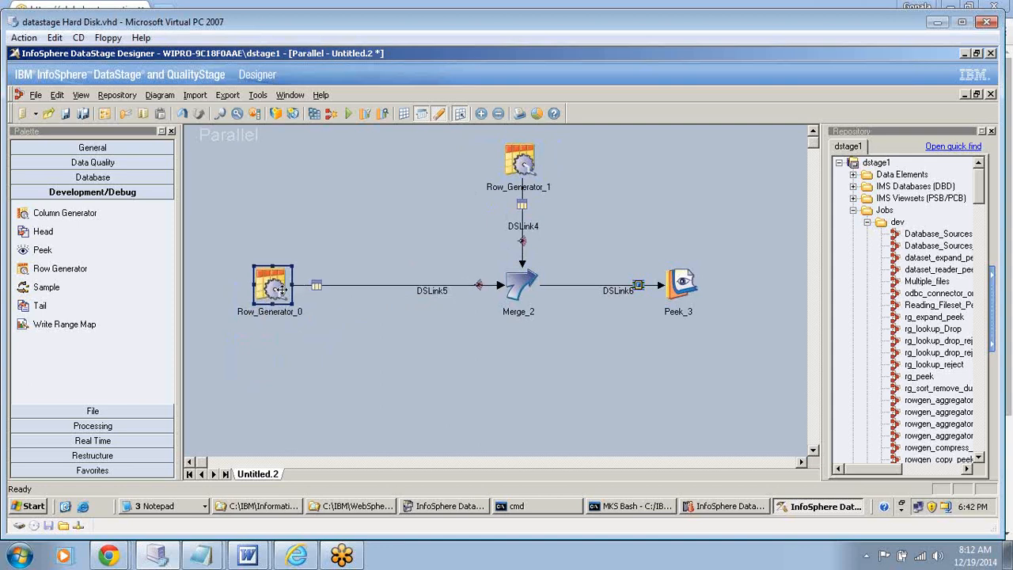
pyautogui.click(519, 285)
pyautogui.moveTo(518, 287)
pyautogui.mouseDown()
pyautogui.moveTo(493, 278)
pyautogui.moveTo(505, 287)
pyautogui.mouseUp()
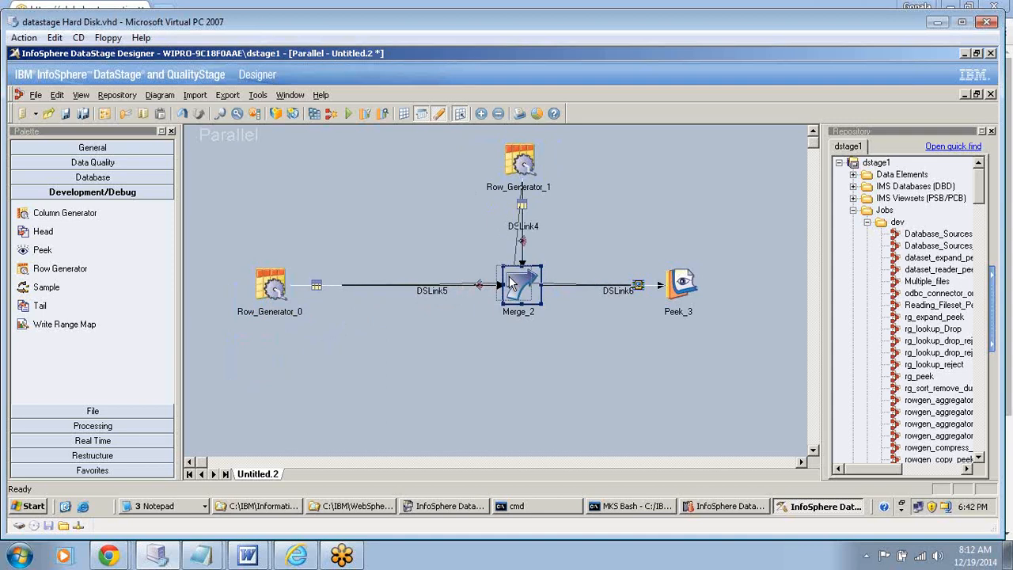
pyautogui.click(515, 162)
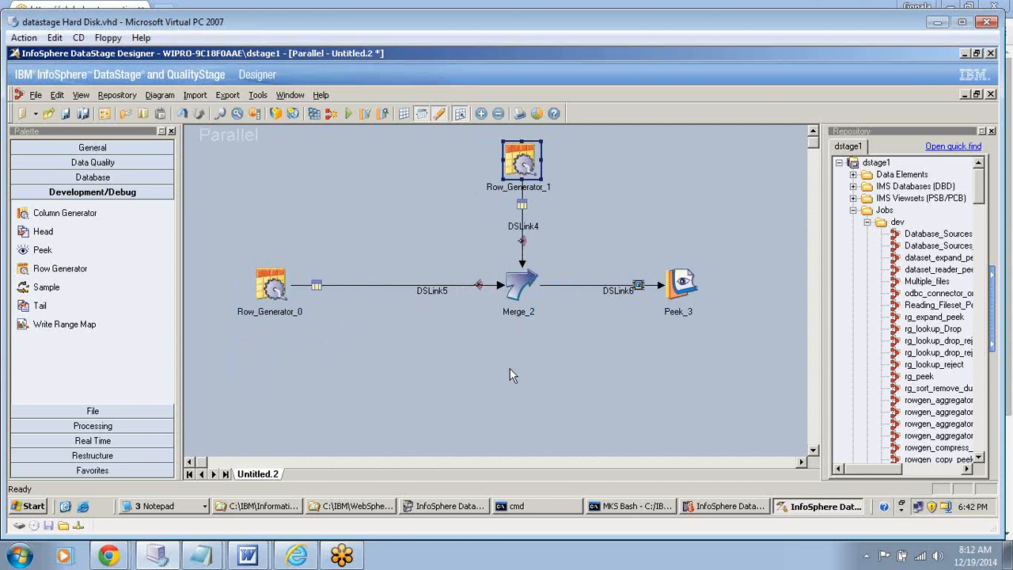
pyautogui.click(271, 286)
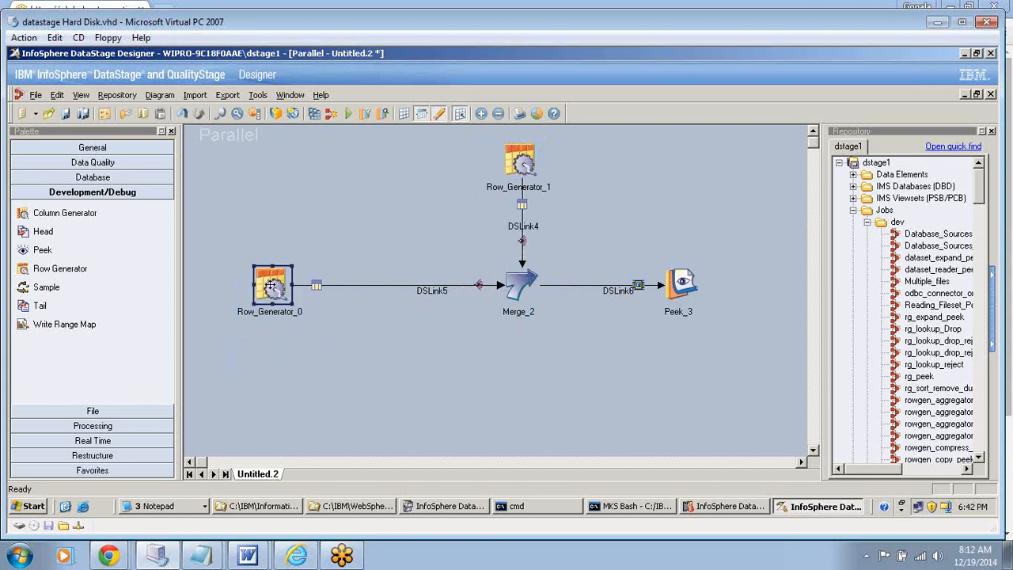
pyautogui.press('F2')
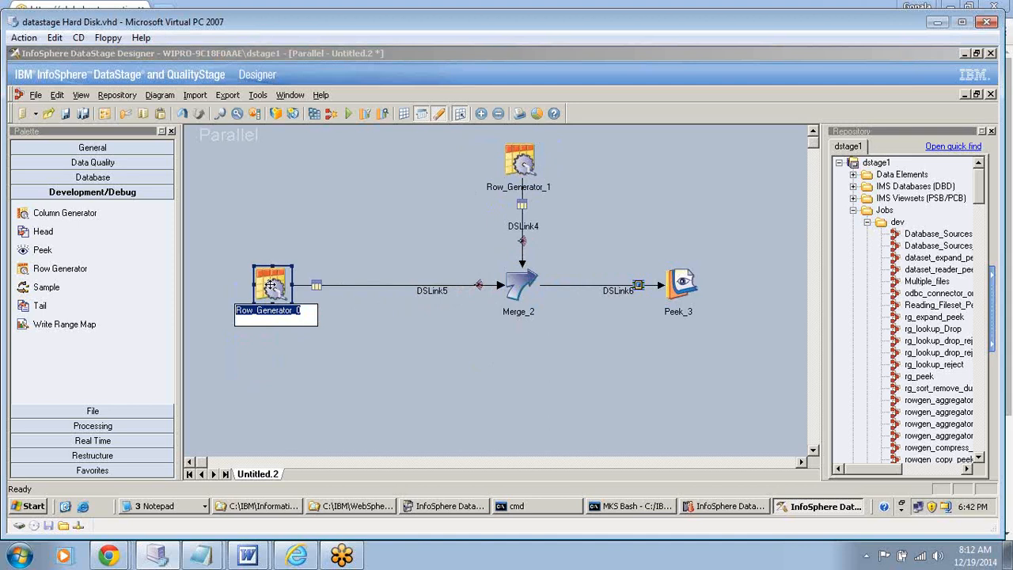
pyautogui.click(556, 167)
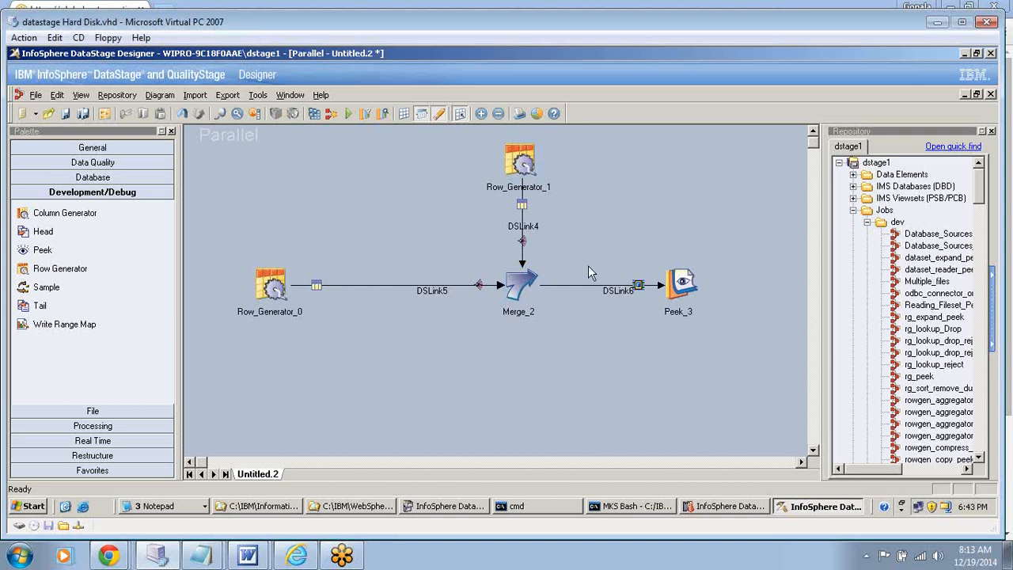
pyautogui.moveTo(71, 269); pyautogui.dragTo(355, 198)
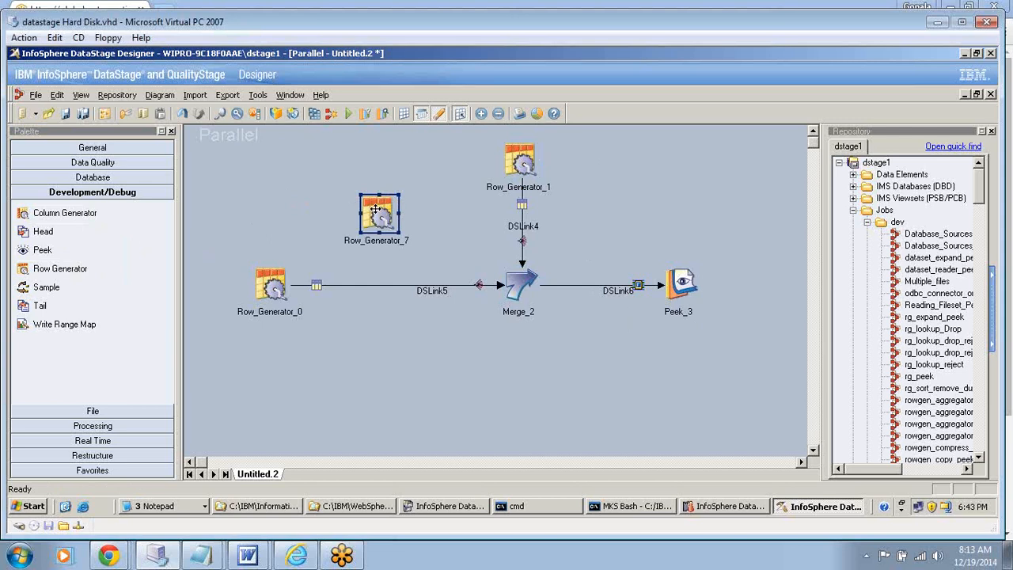
pyautogui.press('Delete')
pyautogui.press('Left')
pyautogui.press('Return')
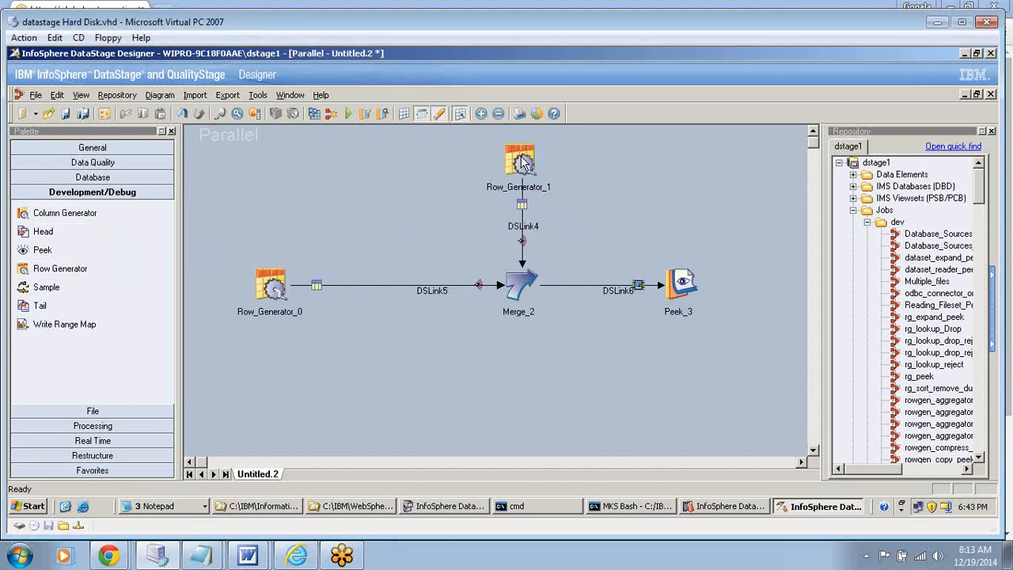
pyautogui.click(521, 157)
pyautogui.click(266, 182)
pyautogui.rightClick(266, 181)
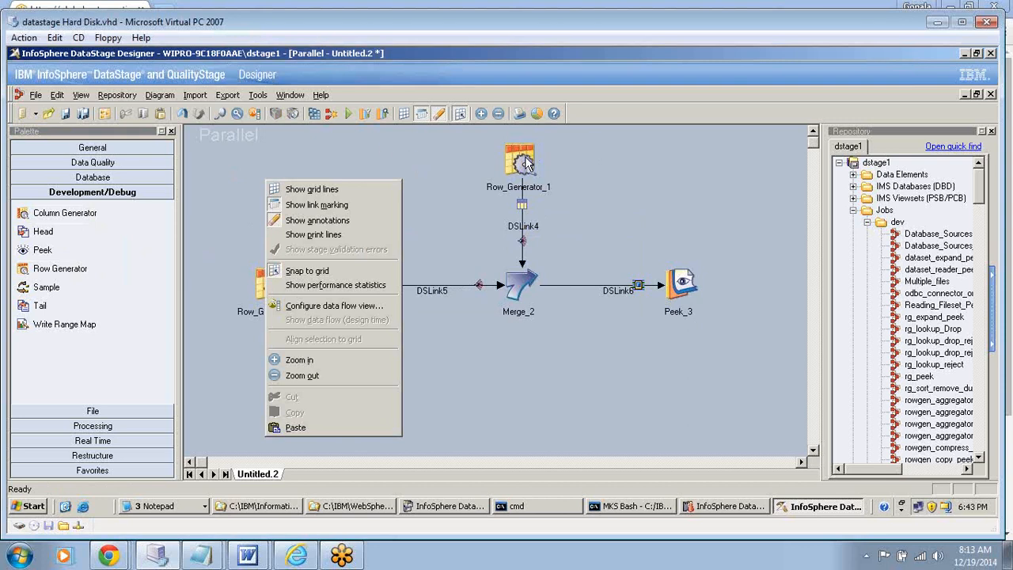
pyautogui.click(223, 184)
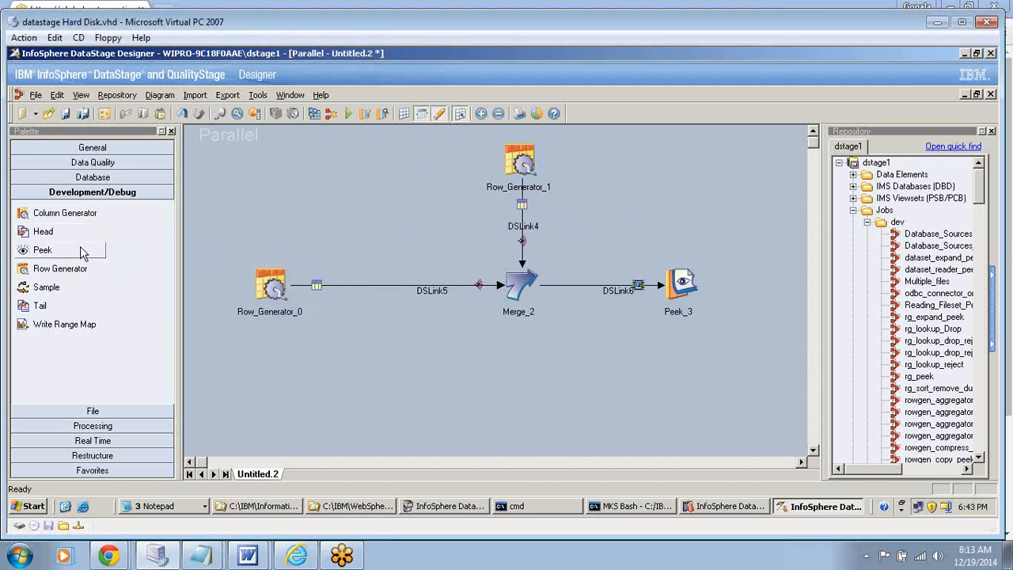
# - Add another Row Generator stage between Row_Generator_0 and Row_Generator_1 and link its output to Merge_2
pyautogui.moveTo(62, 270); pyautogui.dragTo(360, 199)
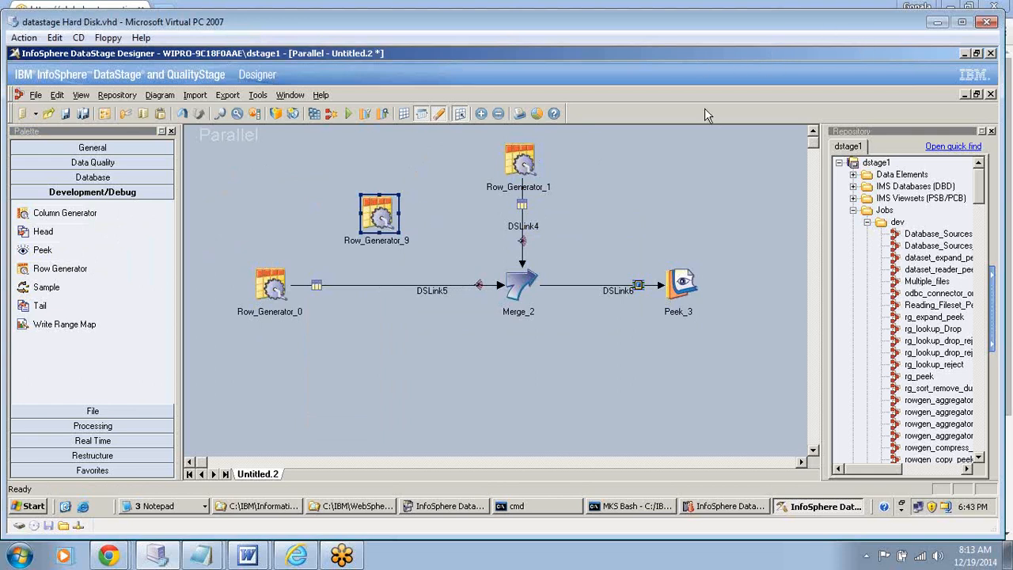
pyautogui.click(474, 200)
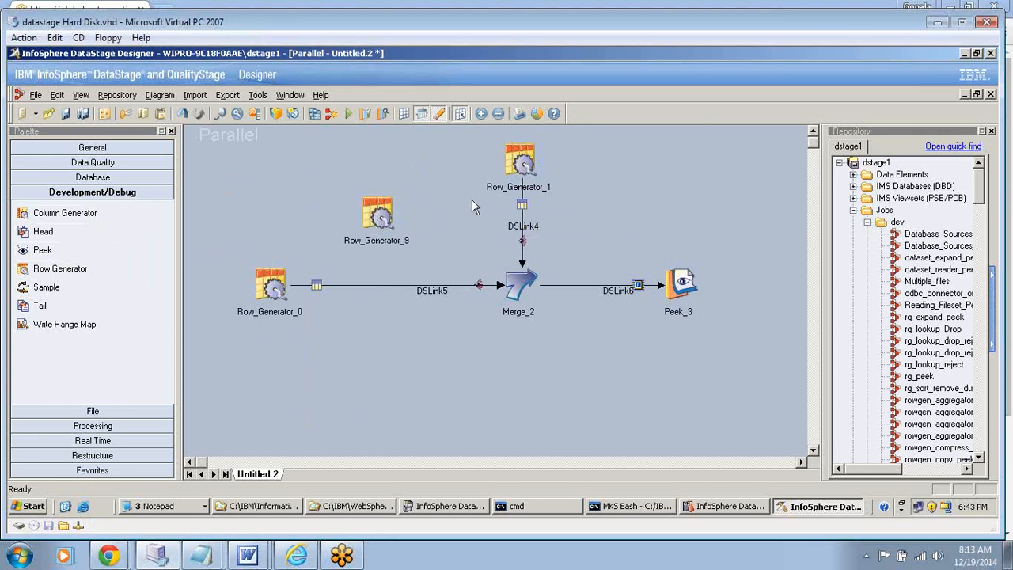
pyautogui.moveTo(388, 218); pyautogui.dragTo(518, 277)
# - Define an output column c1 of SQL type Integer in the newly added Row Generator
pyautogui.doubleClick(375, 214)
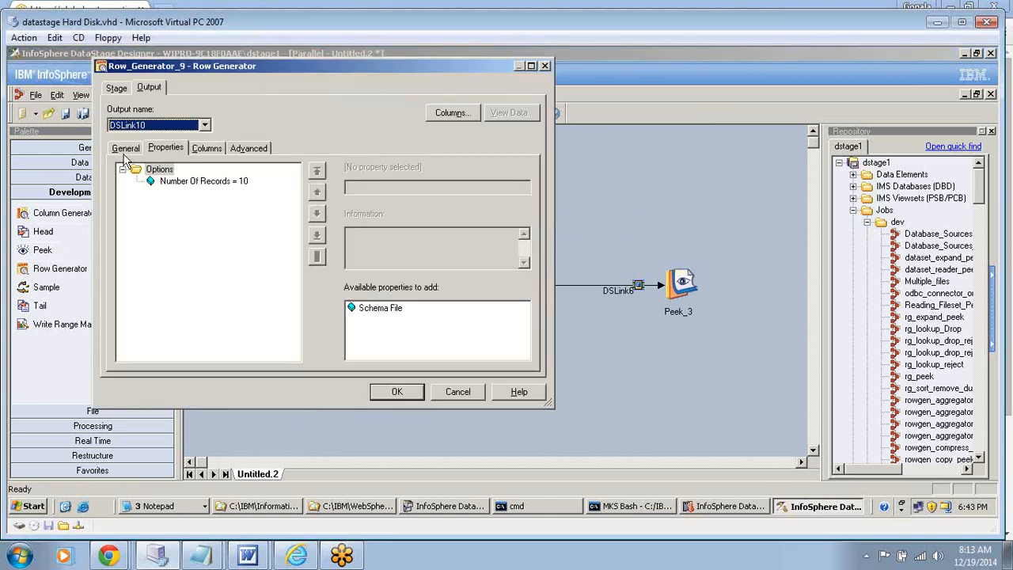
pyautogui.click(125, 151)
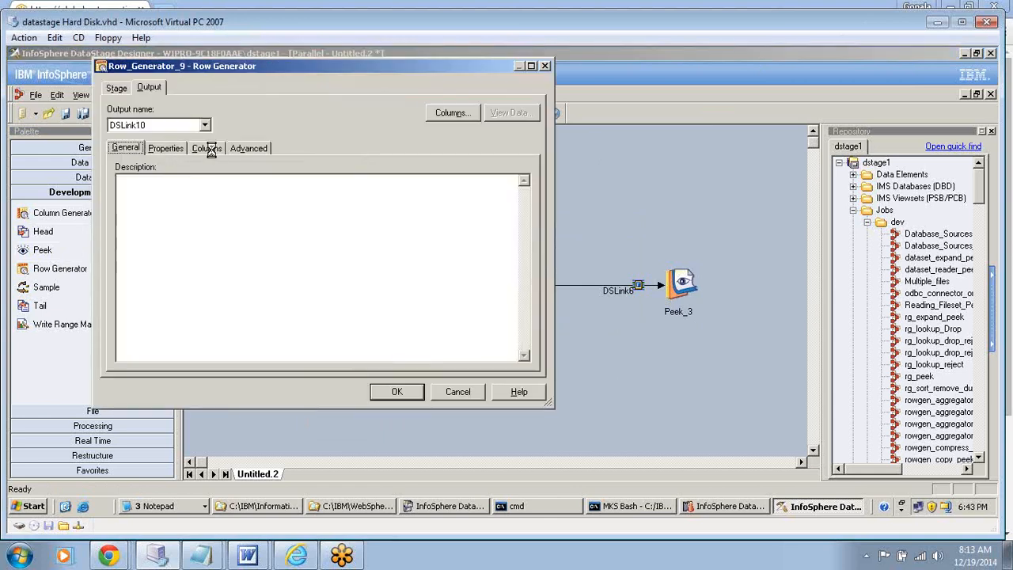
pyautogui.click(207, 149)
pyautogui.click(170, 179)
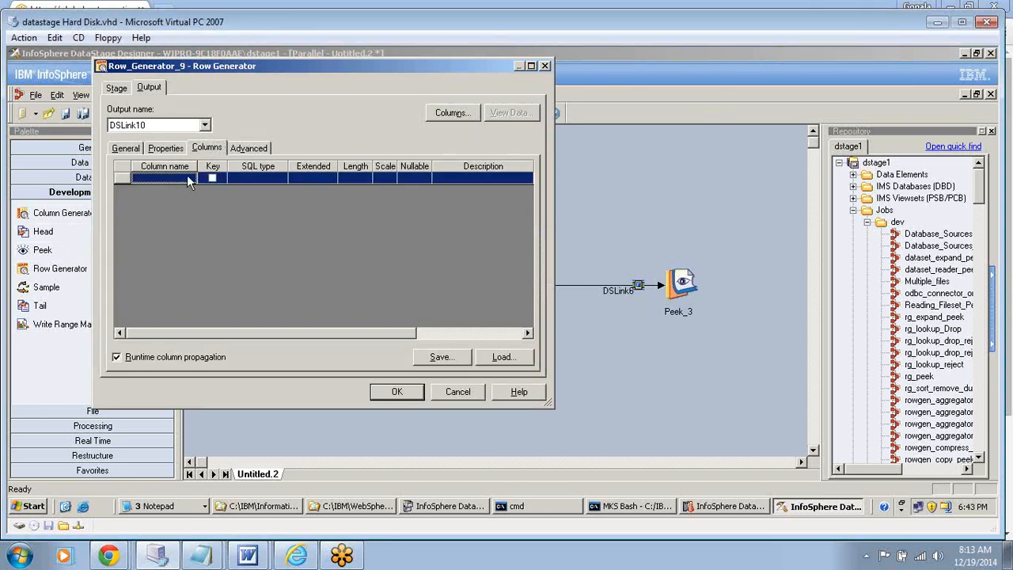
pyautogui.click(172, 177)
pyautogui.write('c1')
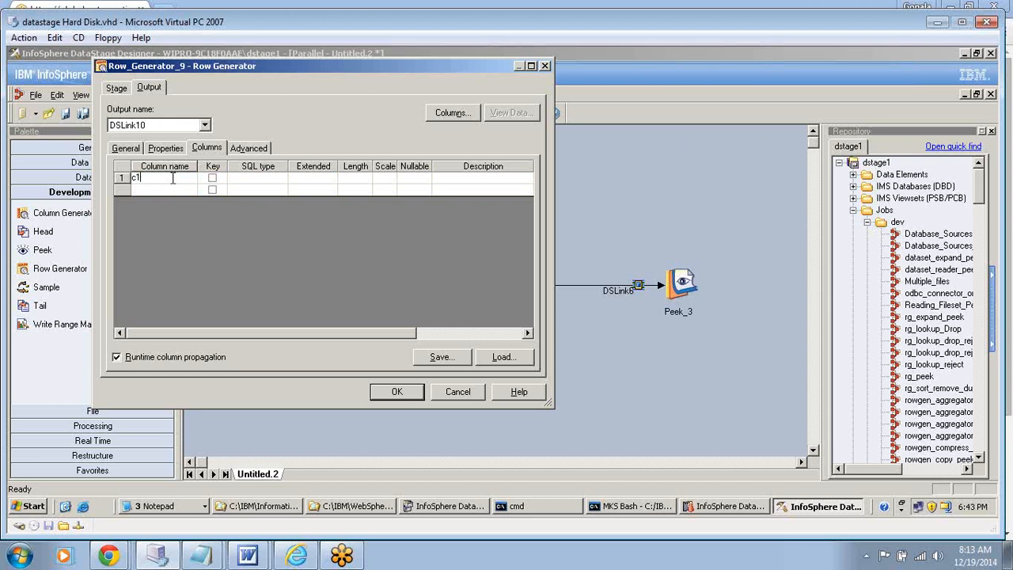
pyautogui.click(259, 179)
pyautogui.click(280, 179)
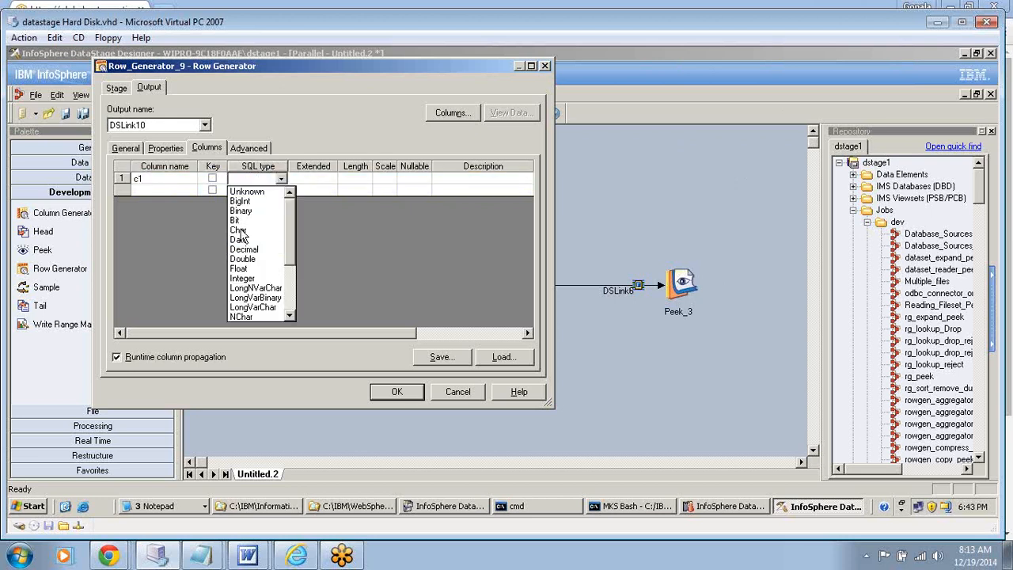
pyautogui.press('i')
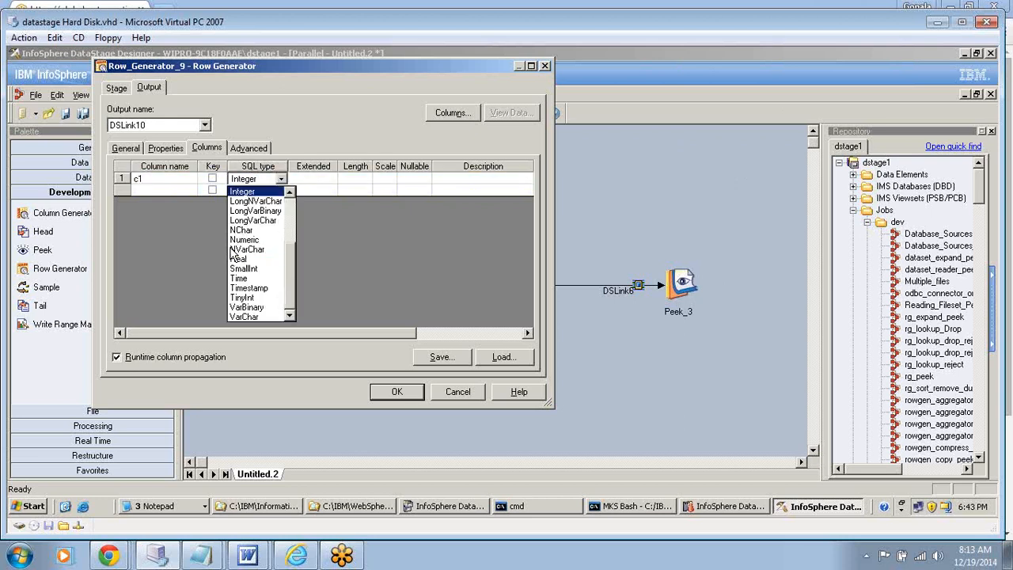
pyautogui.press('Return')
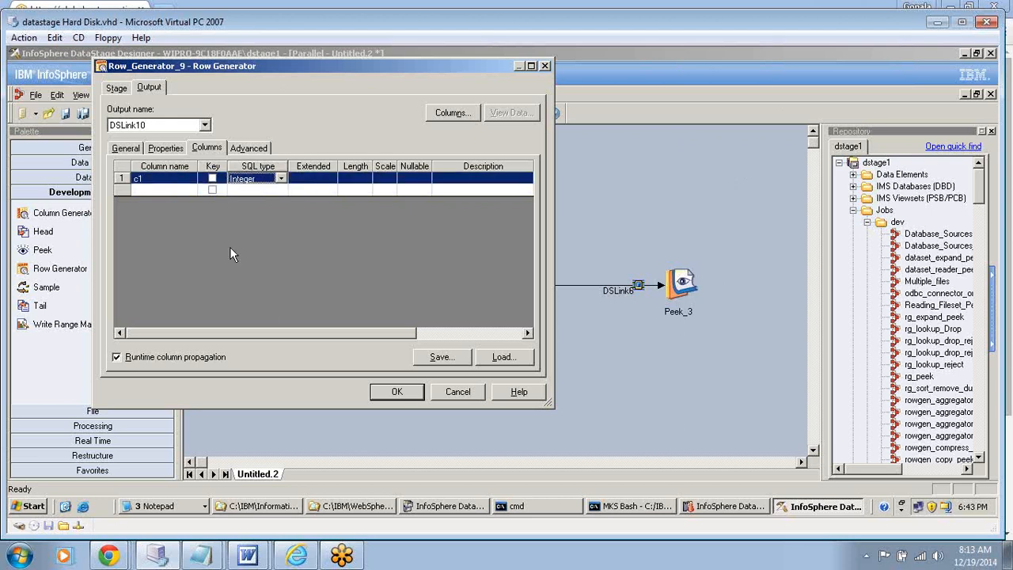
# - Add a second output column c2 of SQL type Integer to the new Row Generator and accept its settings
pyautogui.click(158, 190)
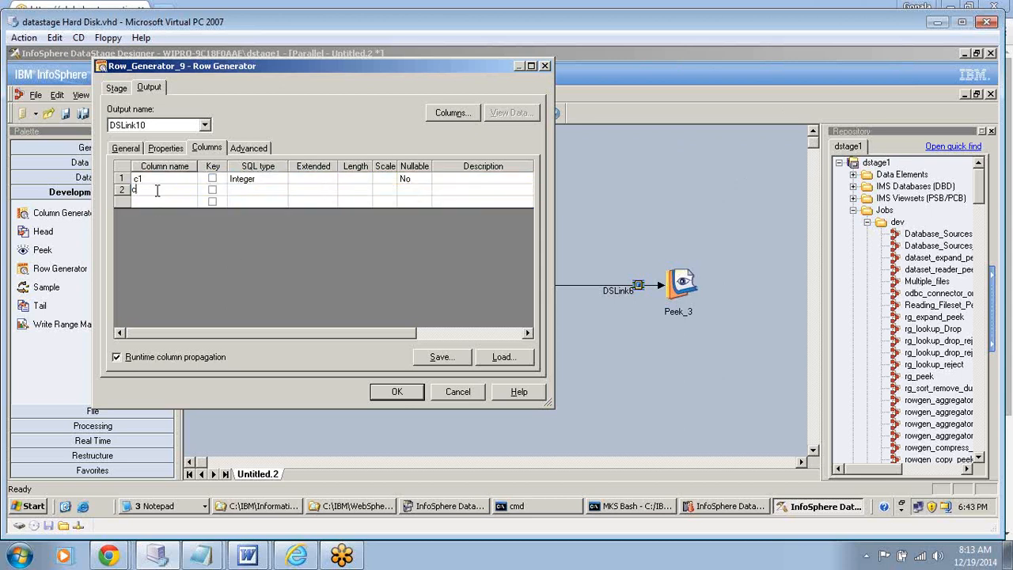
pyautogui.write('c2')
pyautogui.click(246, 190)
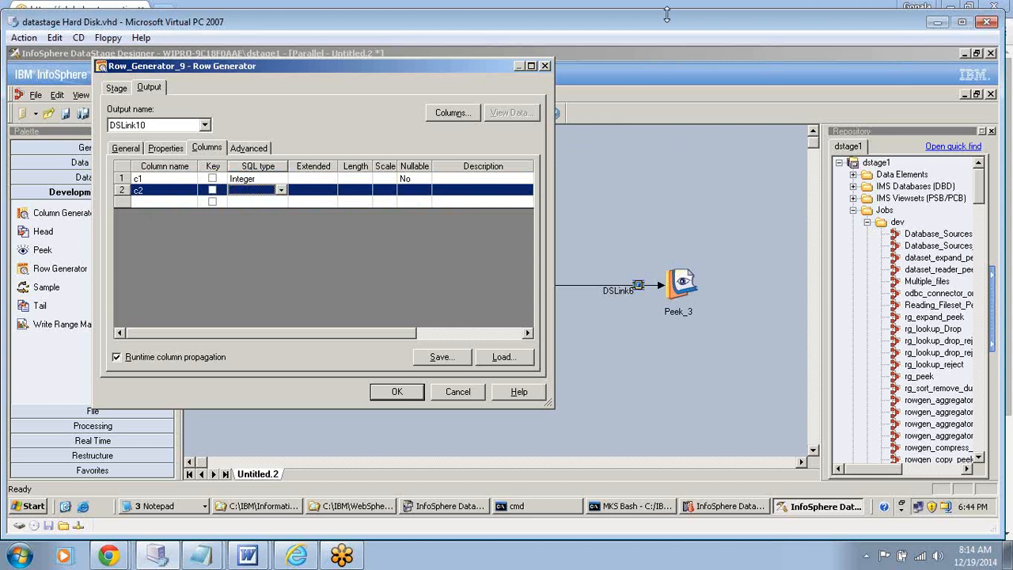
pyautogui.click(283, 196)
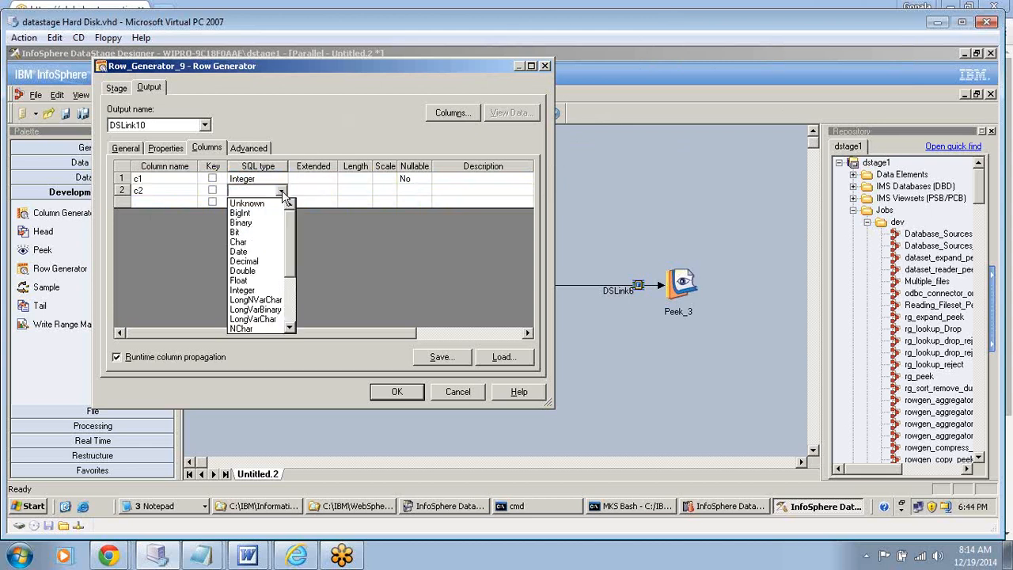
pyautogui.scroll(-3, 254, 247)
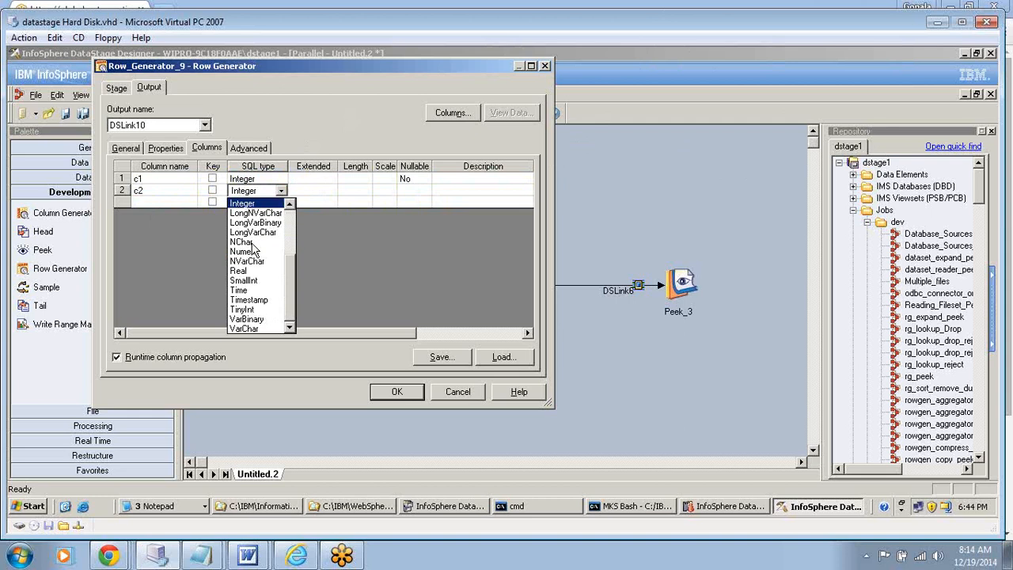
pyautogui.press('Return')
pyautogui.click(388, 396)
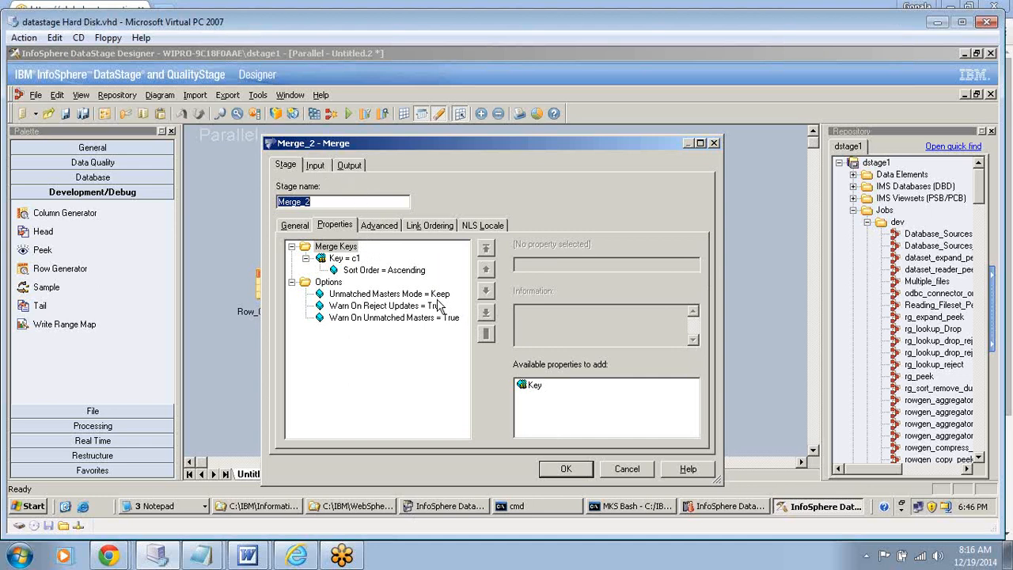
# - Map DSLink4.c1 and DSLink4.c2 to the DSLink6 output of Merge_2 and accept the stage settings
pyautogui.click(349, 166)
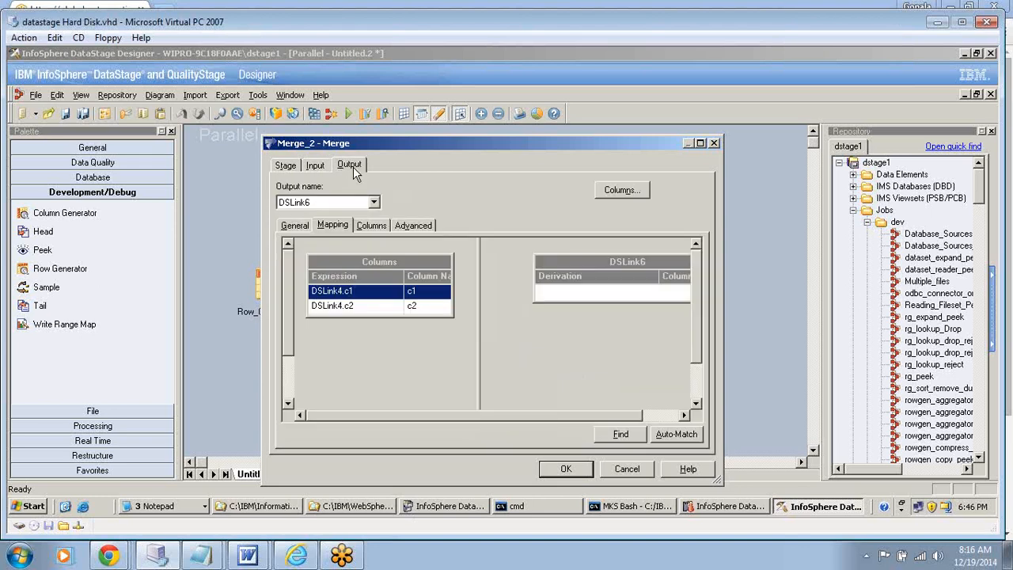
pyautogui.keyDown('shift'); pyautogui.click(375, 305); pyautogui.keyUp('shift')
pyautogui.moveTo(374, 306)
pyautogui.mouseDown()
pyautogui.moveTo(431, 295)
pyautogui.moveTo(585, 297)
pyautogui.mouseUp()
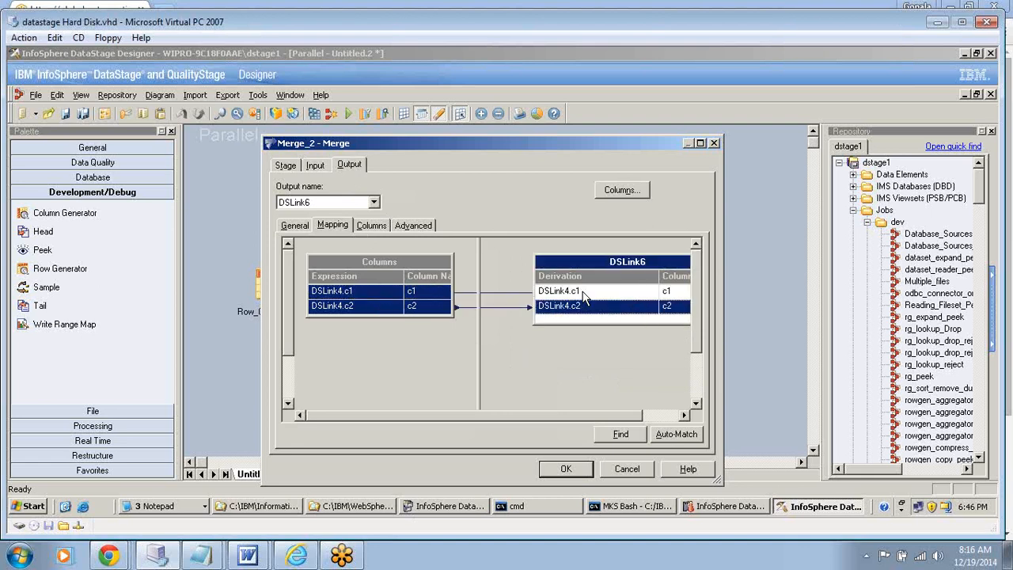
pyautogui.click(566, 470)
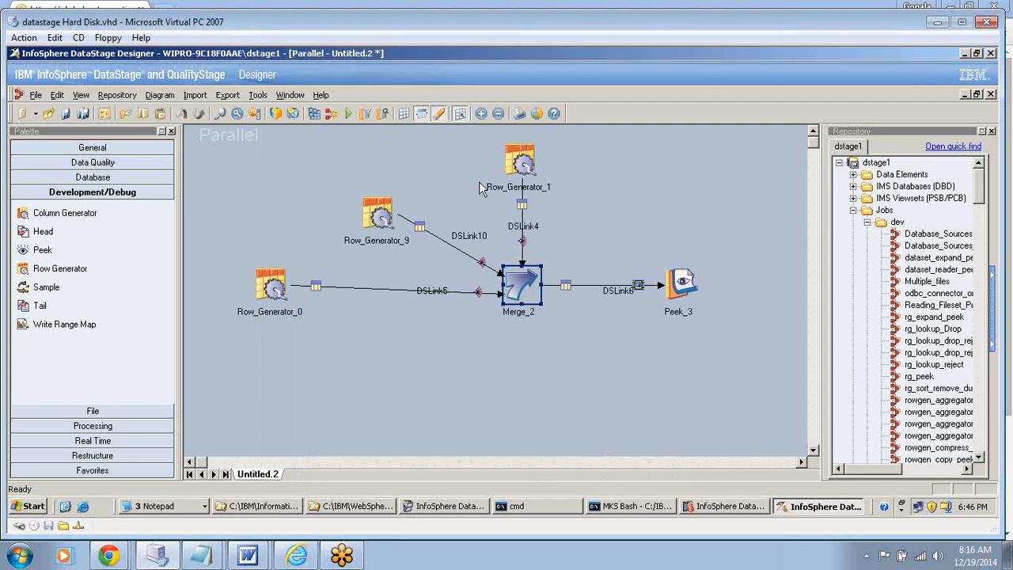
# - Move Row_Generator_9 to the upper right of Merge_2 and shift Row_Generator_1 slightly left of the stage
pyautogui.click(387, 218)
pyautogui.moveTo(386, 218); pyautogui.dragTo(599, 180)
pyautogui.click(528, 170)
pyautogui.moveTo(529, 170); pyautogui.dragTo(496, 170)
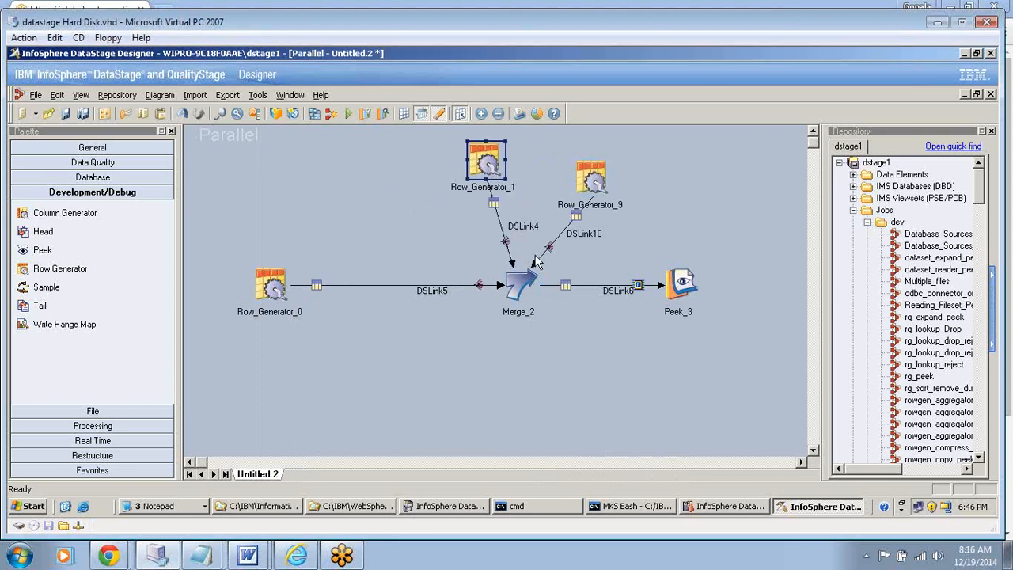
# - Move Row_Generator_9 up level with Row_Generator_1, and shift Row_Generator_0 slightly up and toward Merge_2
pyautogui.moveTo(586, 180); pyautogui.dragTo(584, 164)
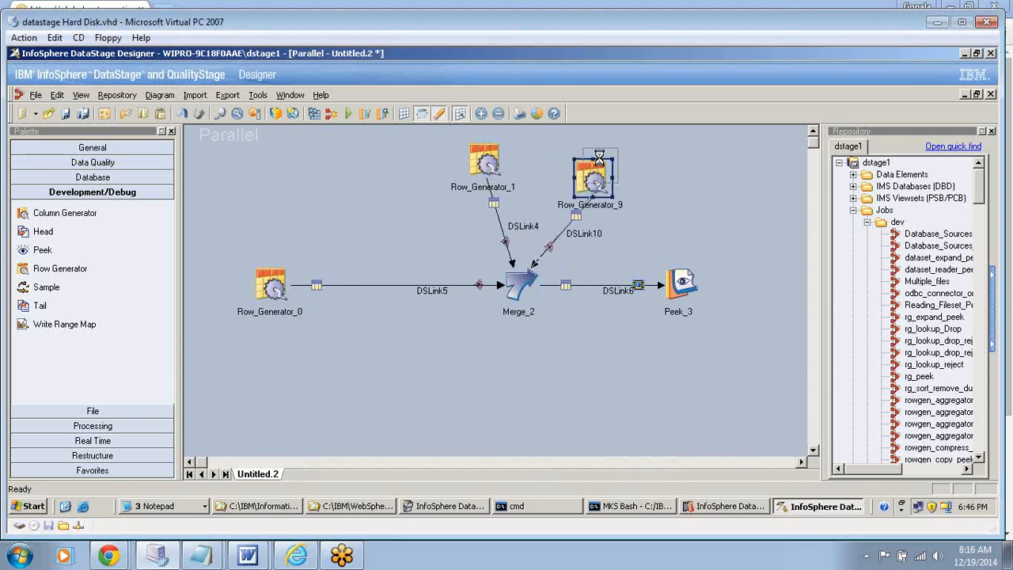
pyautogui.click(587, 164)
pyautogui.moveTo(285, 289); pyautogui.dragTo(305, 271)
# - Examine Merge_2's input links DSLink4, DSLink5 and DSLink10, and the column mapping of its DSLink6 output
pyautogui.doubleClick(527, 285)
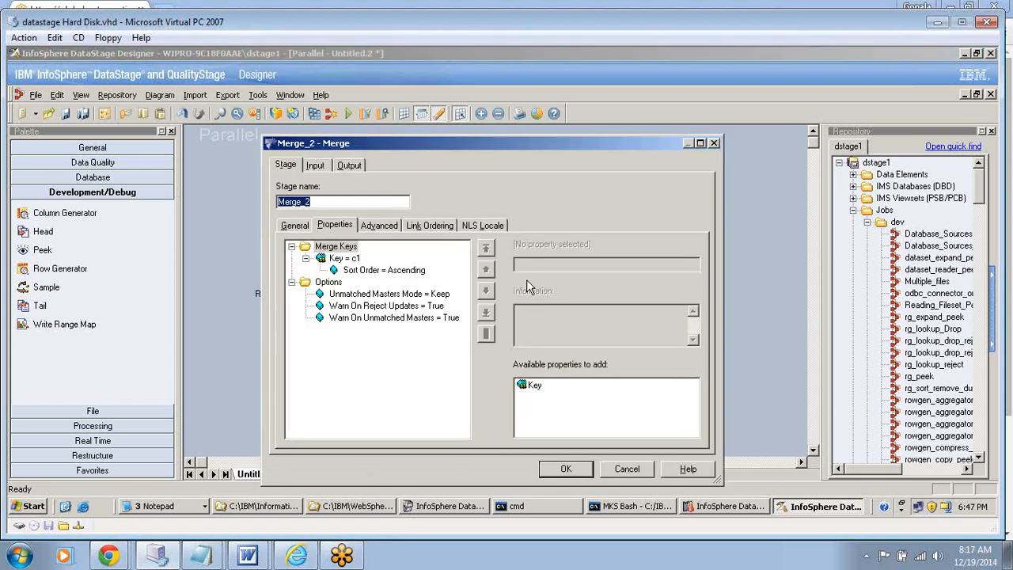
pyautogui.click(316, 164)
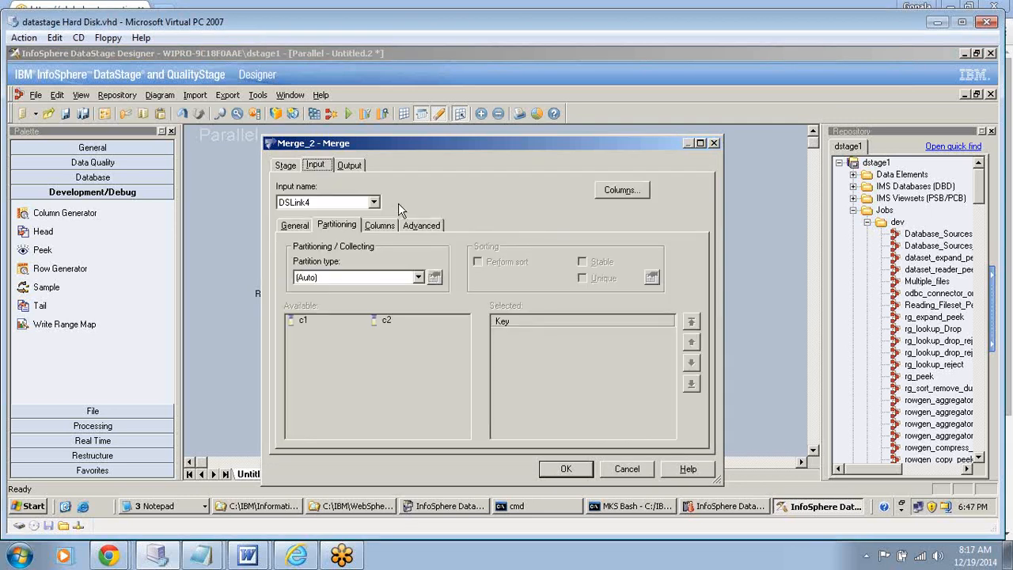
pyautogui.click(375, 202)
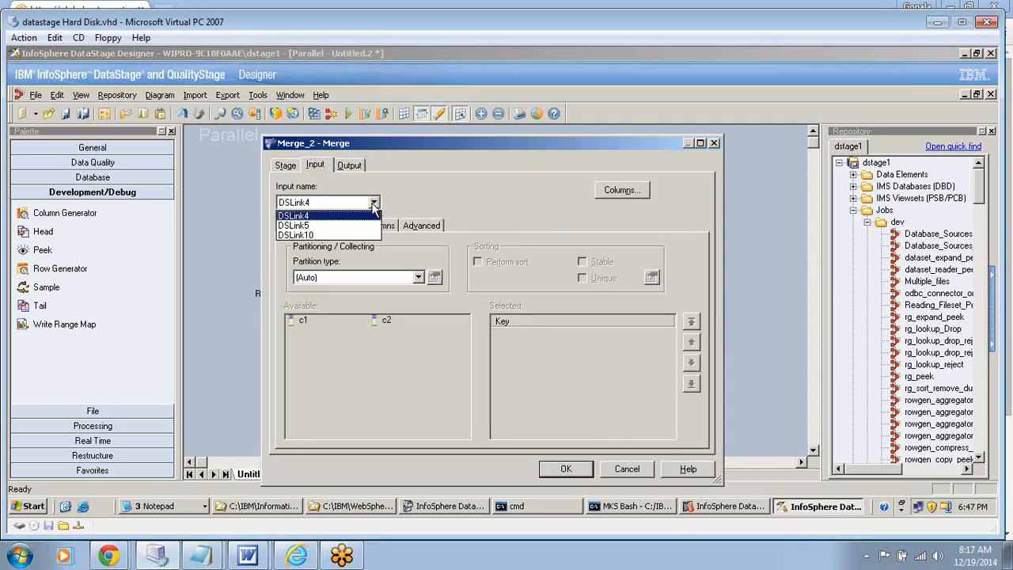
pyautogui.click(308, 225)
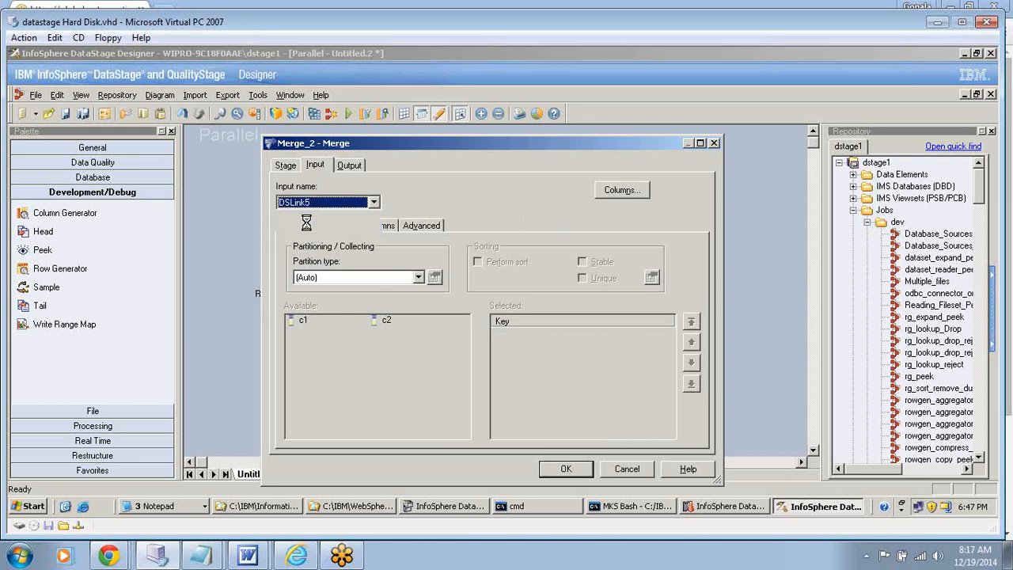
pyautogui.click(369, 206)
pyautogui.click(309, 235)
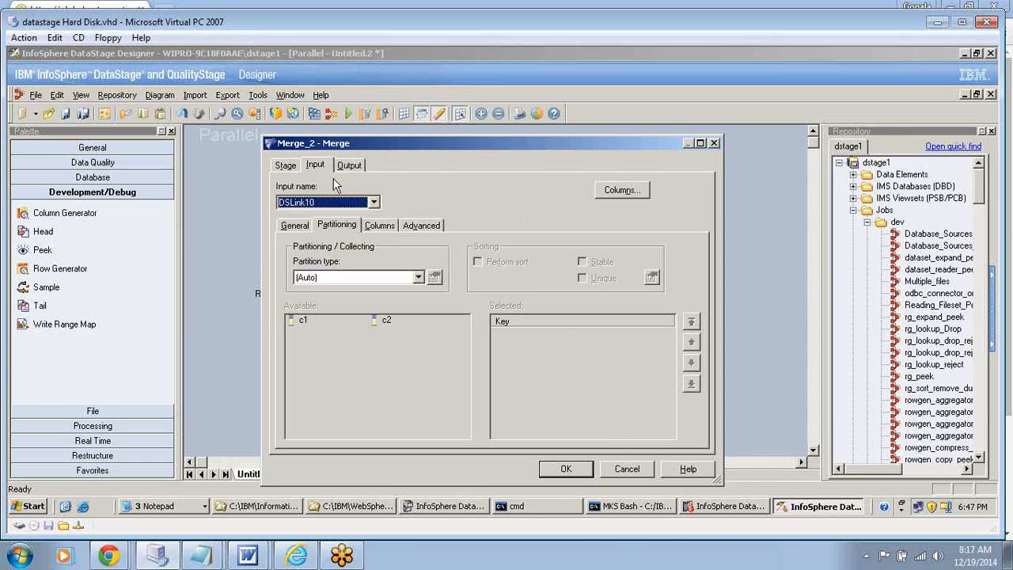
pyautogui.click(350, 165)
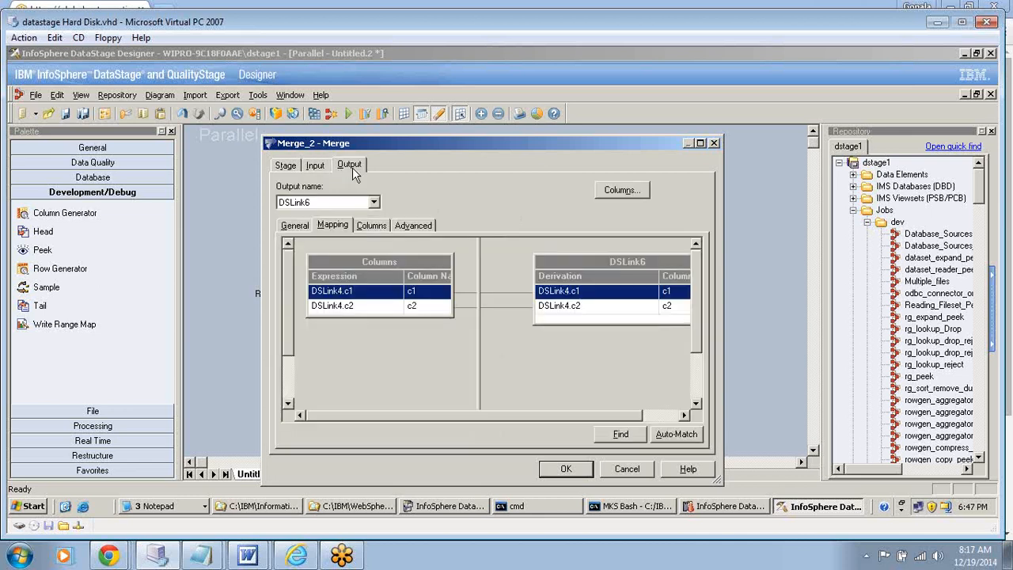
pyautogui.click(373, 202)
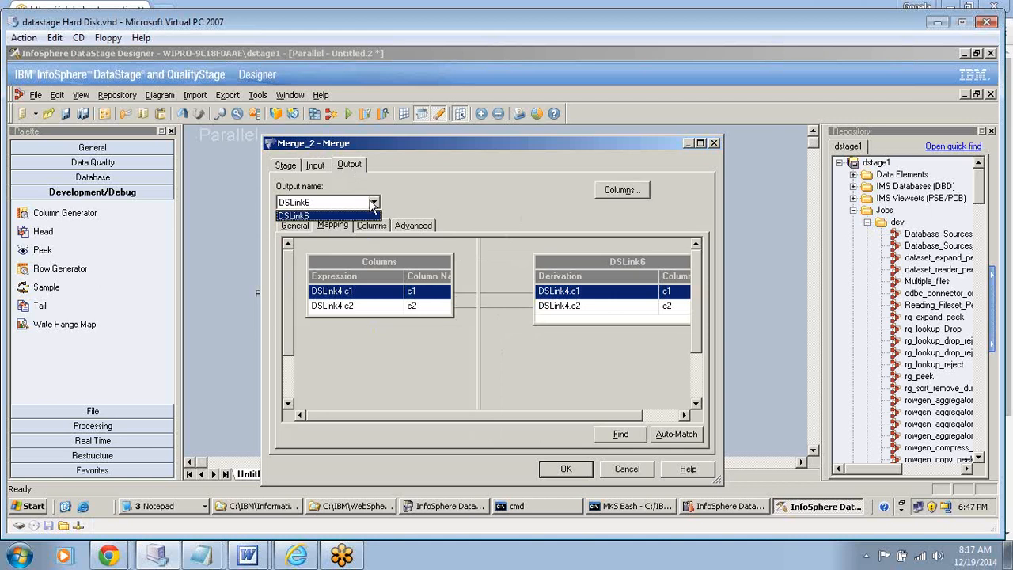
pyautogui.click(373, 203)
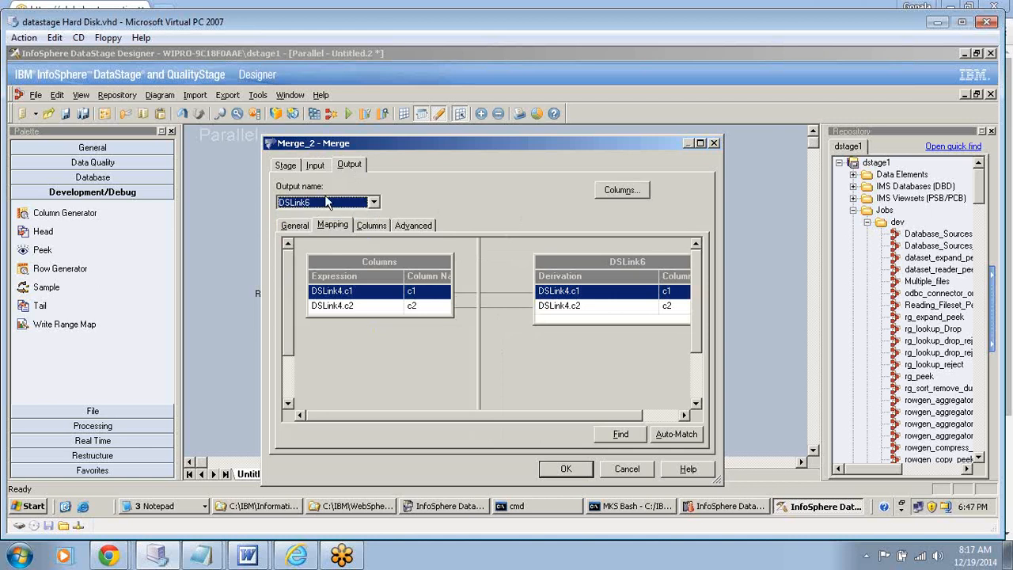
pyautogui.click(375, 205)
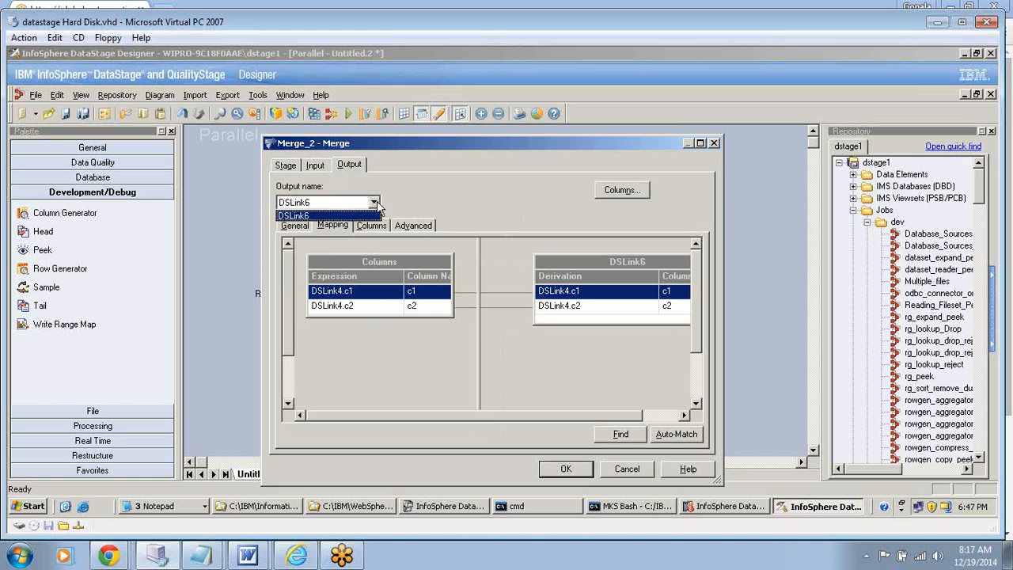
pyautogui.click(313, 214)
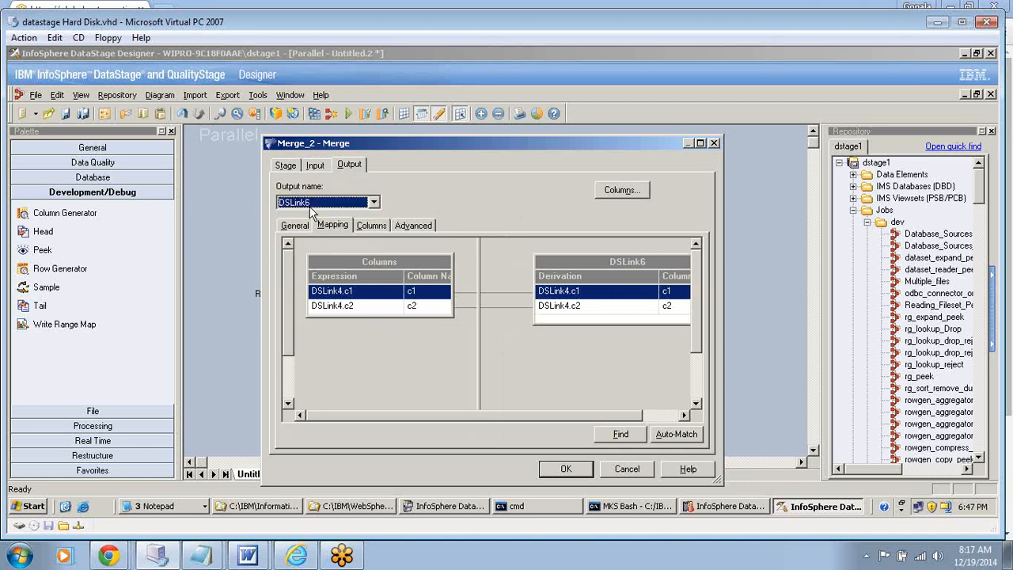
pyautogui.click(566, 470)
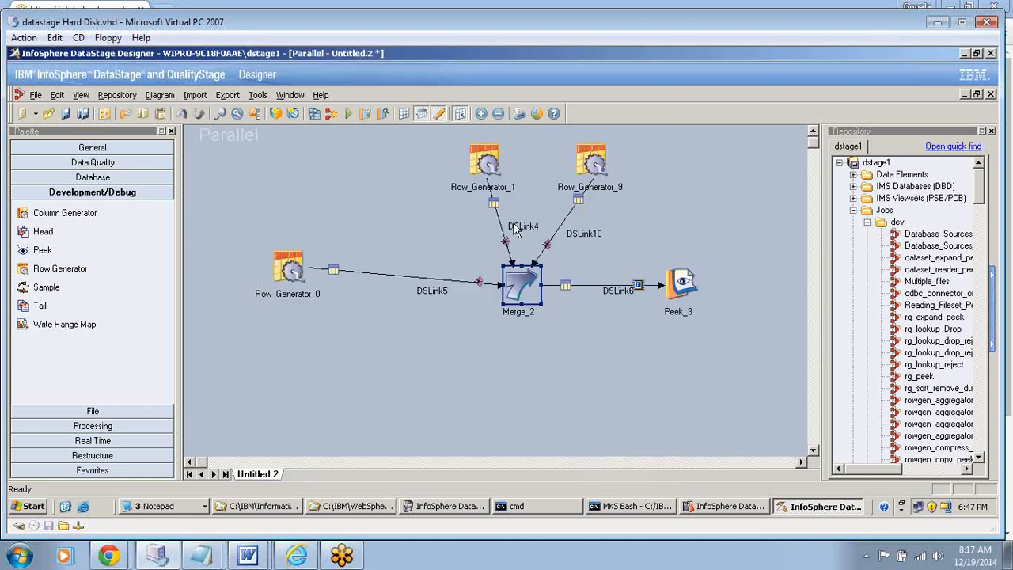
pyautogui.click(42, 255)
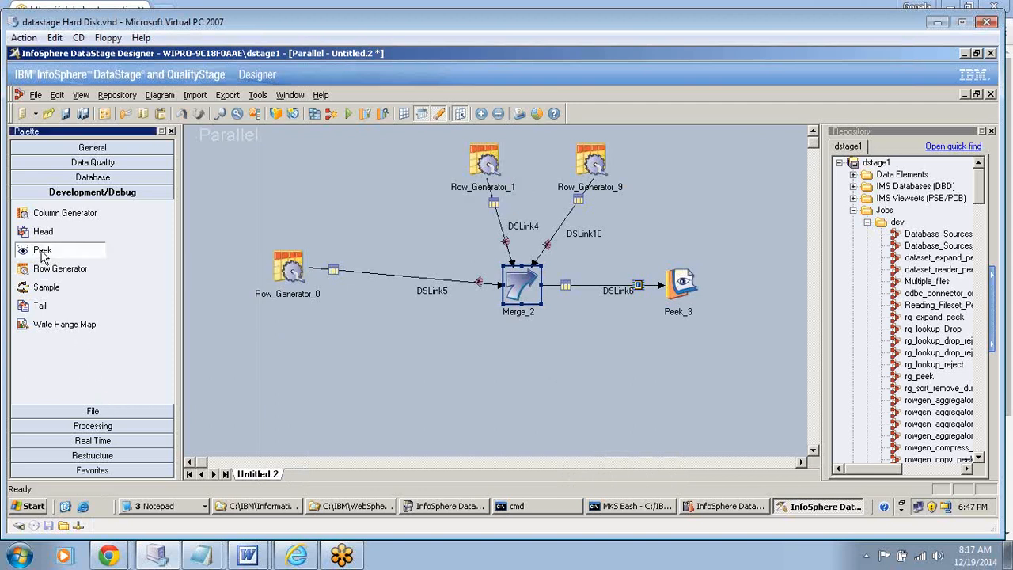
pyautogui.click(461, 370)
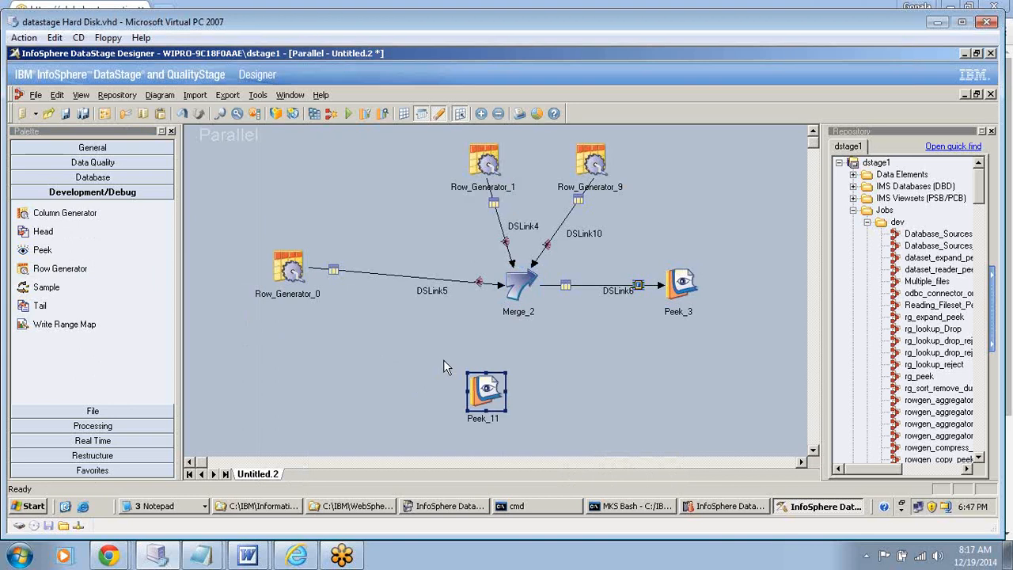
pyautogui.click(57, 251)
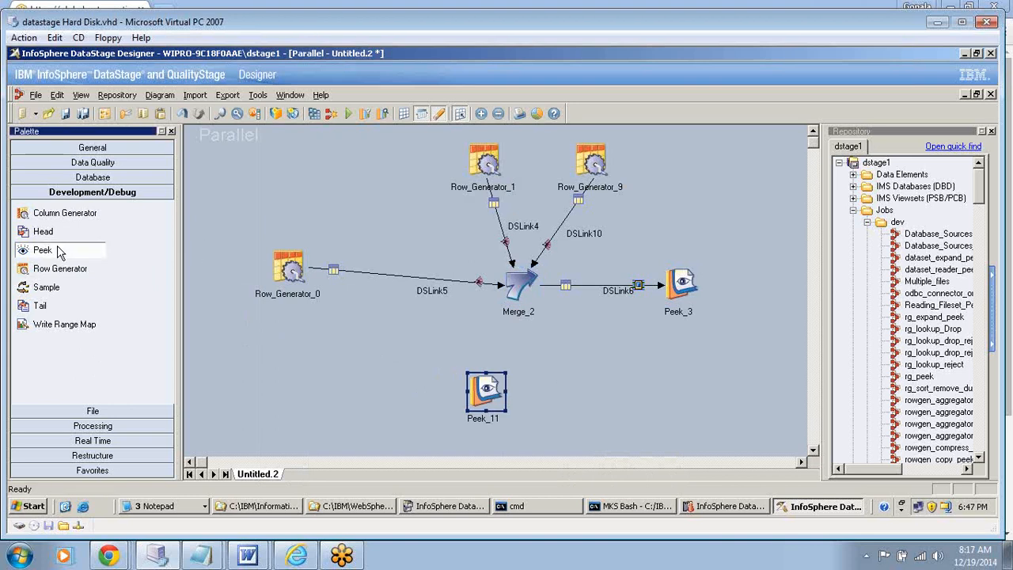
pyautogui.click(573, 373)
pyautogui.click(516, 300)
pyautogui.moveTo(424, 353); pyautogui.dragTo(629, 427)
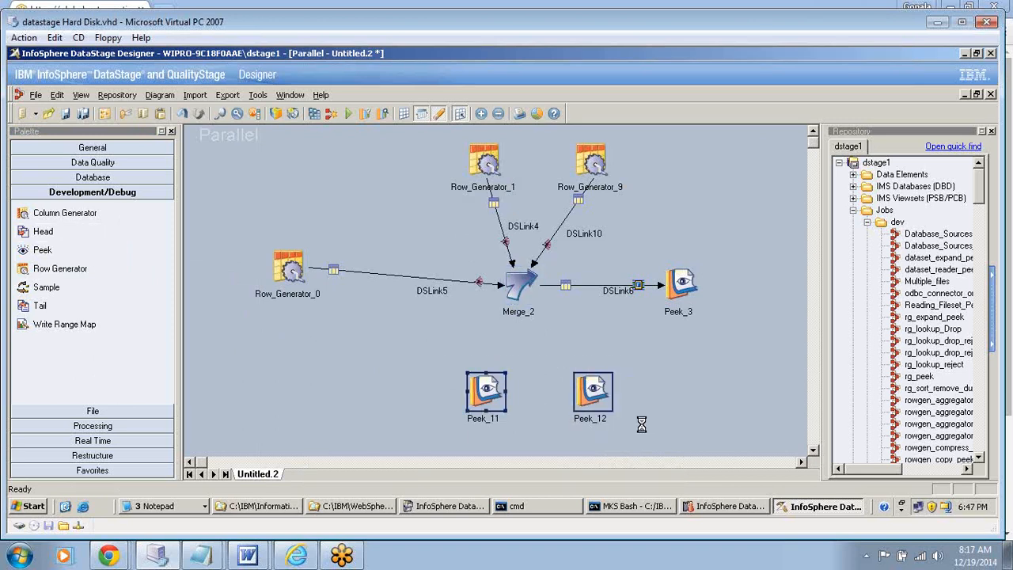
pyautogui.press('Delete')
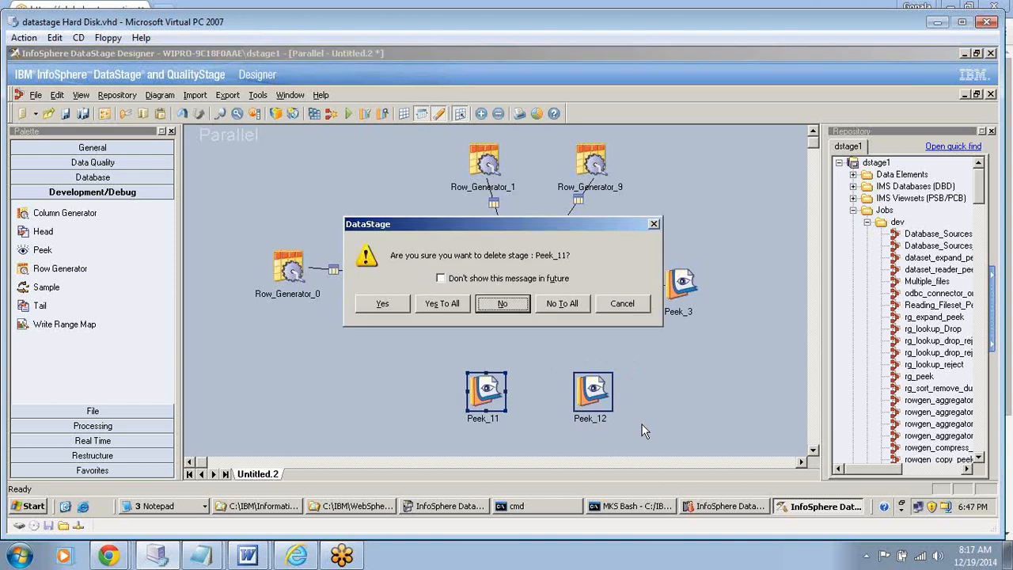
pyautogui.click(449, 307)
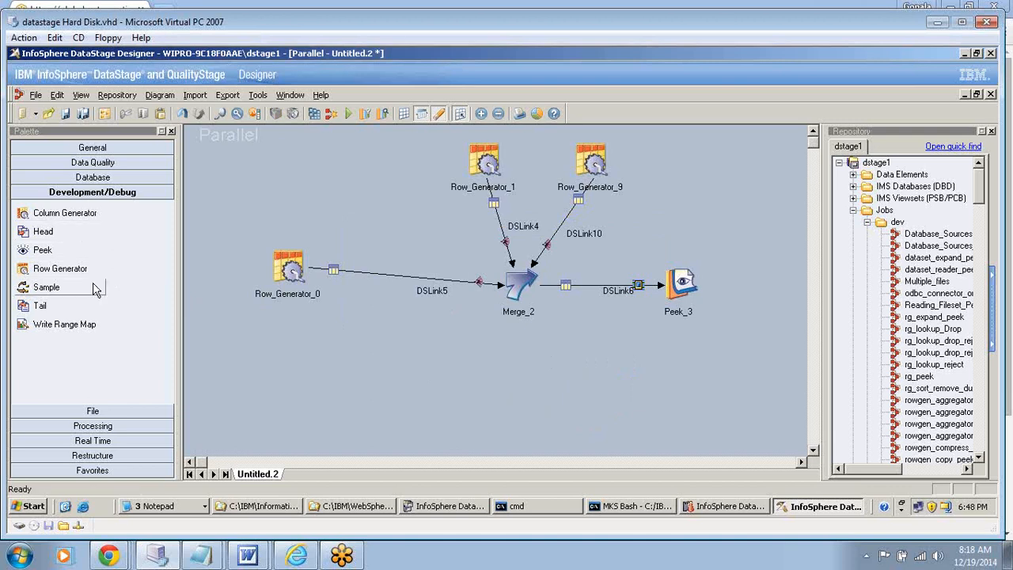
# - Add two Sequential File stages side by side below Merge_2 and link Merge_2 to each as a reject output
pyautogui.click(92, 410)
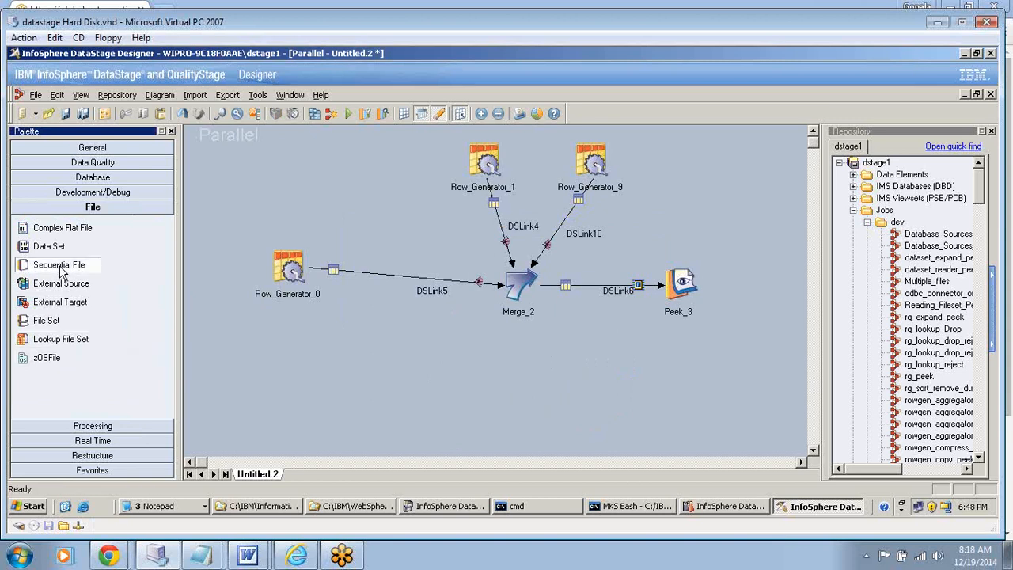
pyautogui.moveTo(62, 271); pyautogui.dragTo(452, 383)
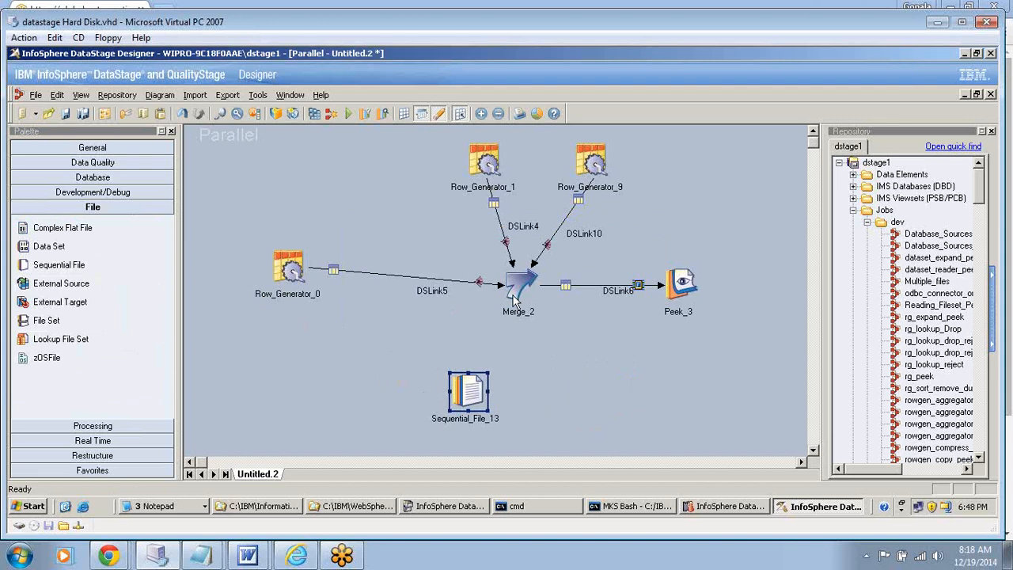
pyautogui.moveTo(517, 296); pyautogui.dragTo(472, 396)
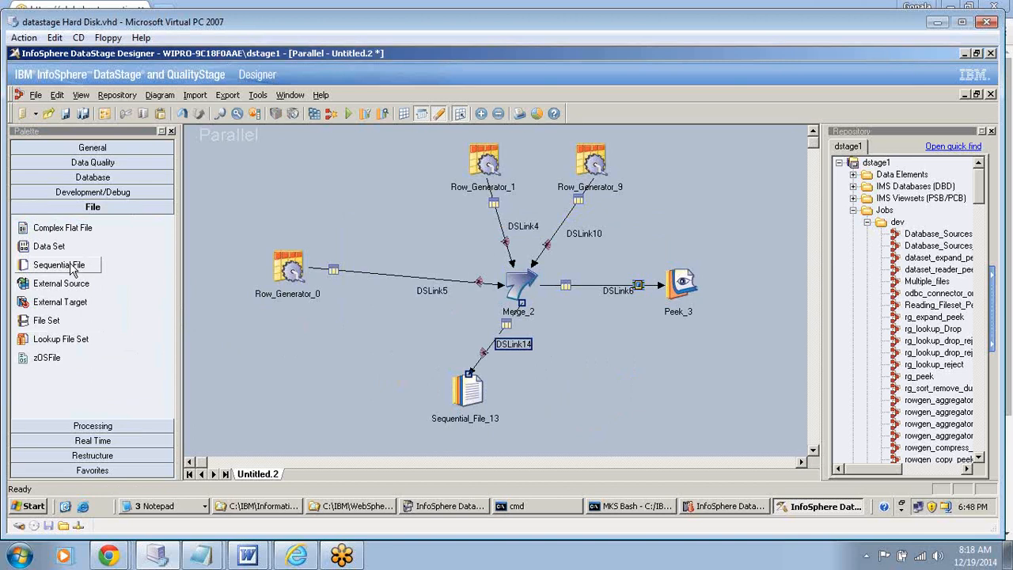
pyautogui.moveTo(93, 269); pyautogui.dragTo(556, 369)
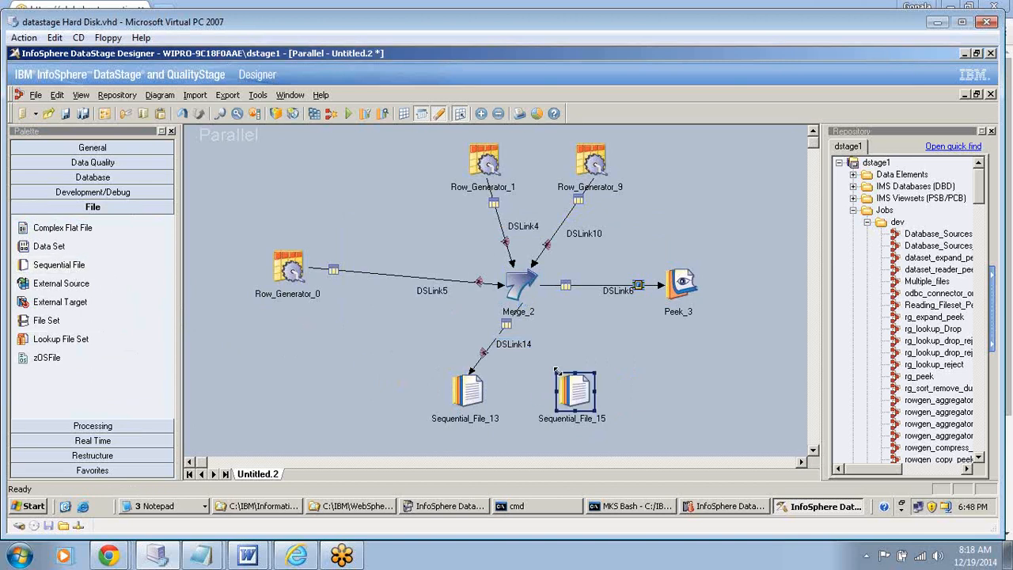
pyautogui.click(519, 292)
pyautogui.moveTo(548, 330); pyautogui.dragTo(578, 402)
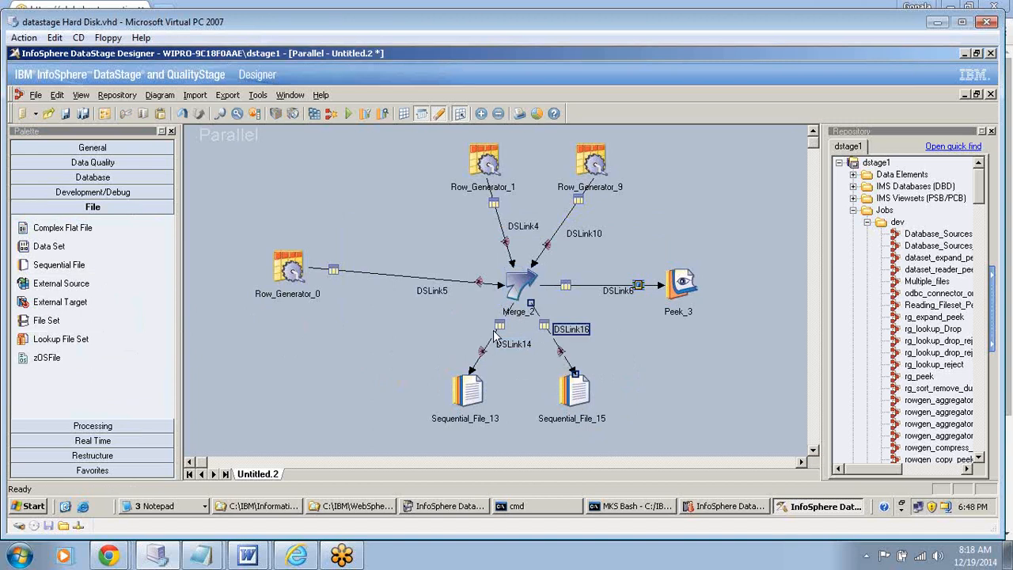
pyautogui.rightClick(561, 356)
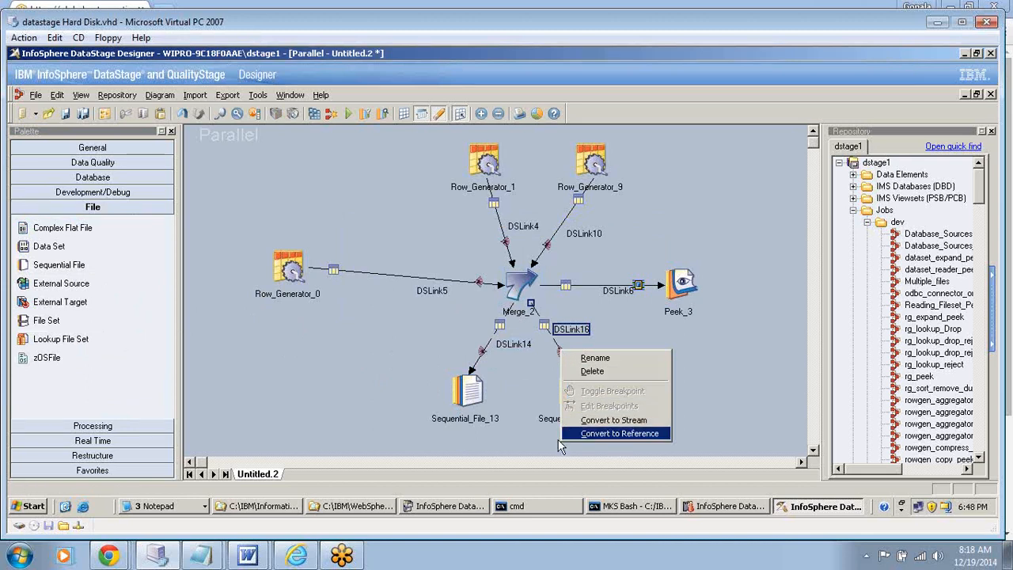
pyautogui.click(525, 446)
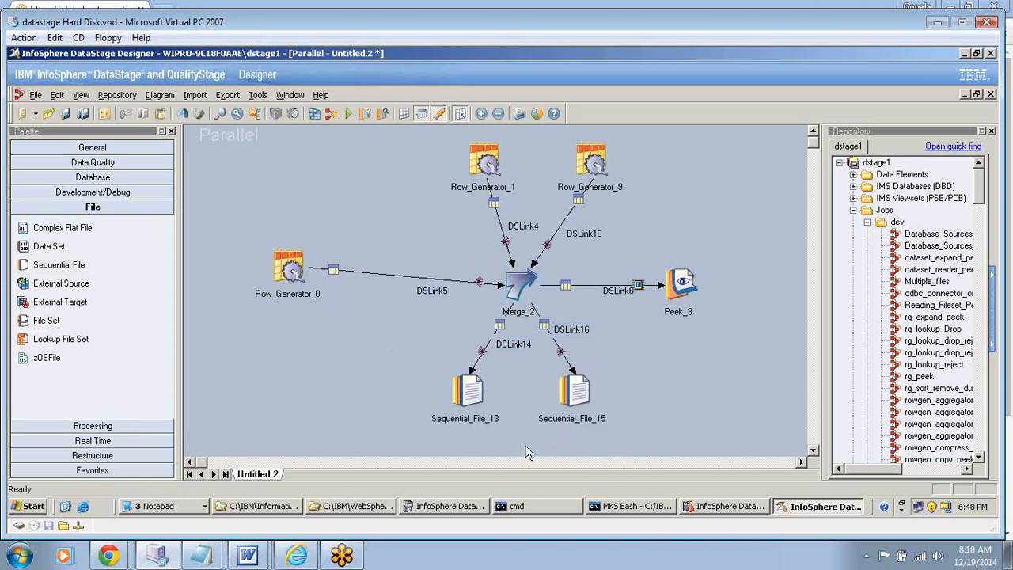
pyautogui.click(518, 281)
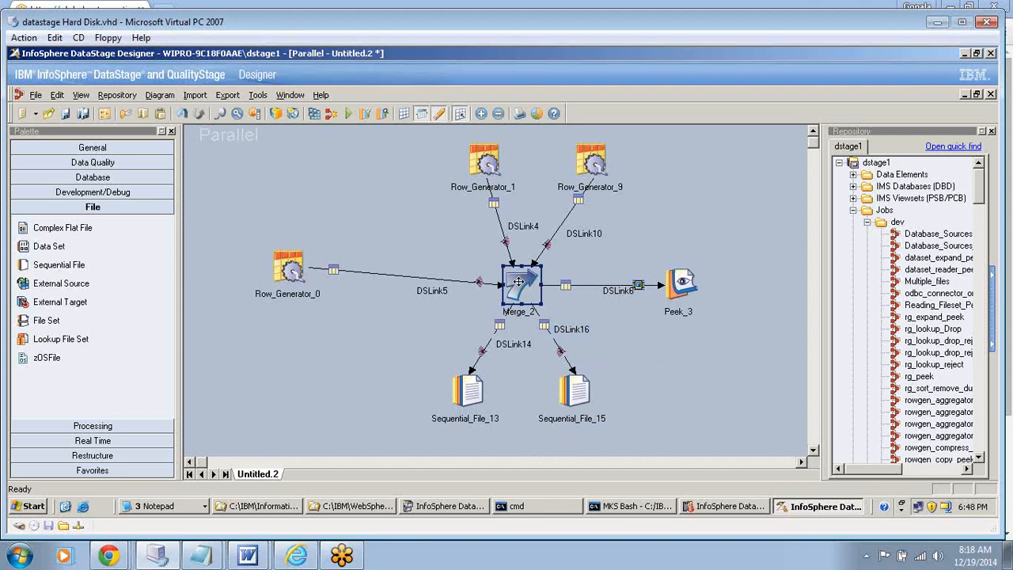
pyautogui.click(598, 162)
pyautogui.click(487, 158)
pyautogui.click(293, 271)
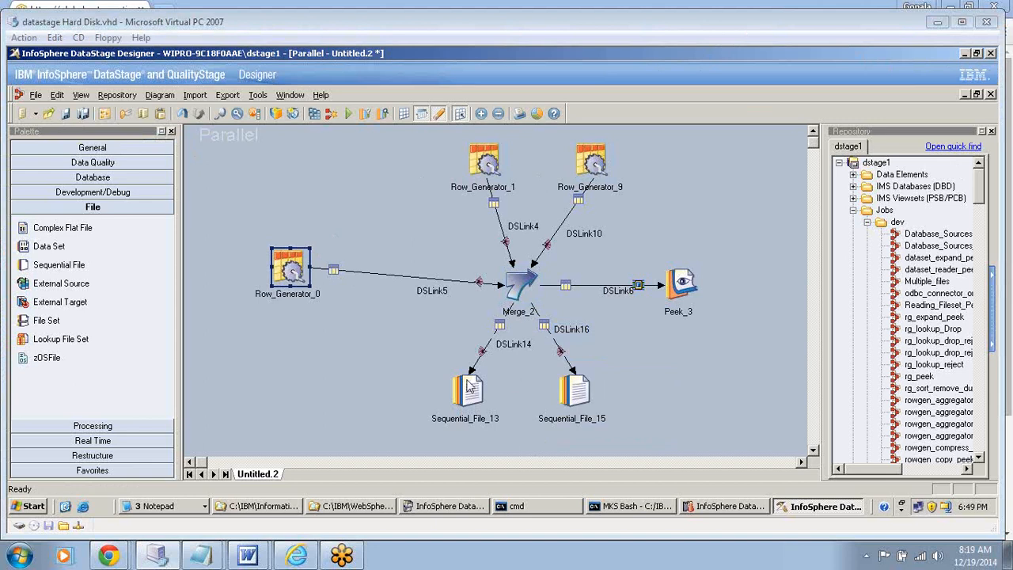
# - Examine Merge_2's merge key and the ordering of its master, update and reject links
pyautogui.doubleClick(522, 284)
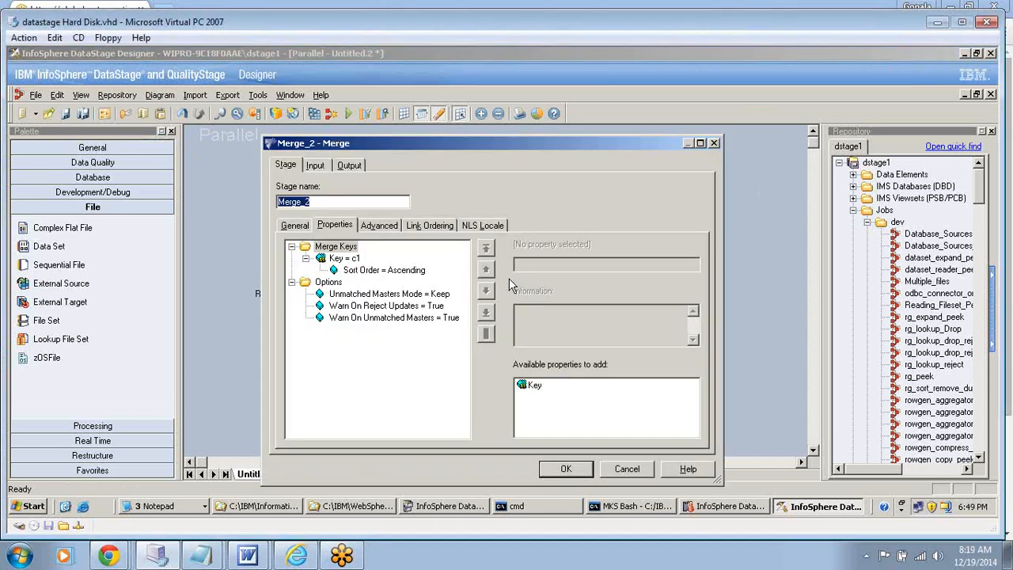
pyautogui.click(347, 260)
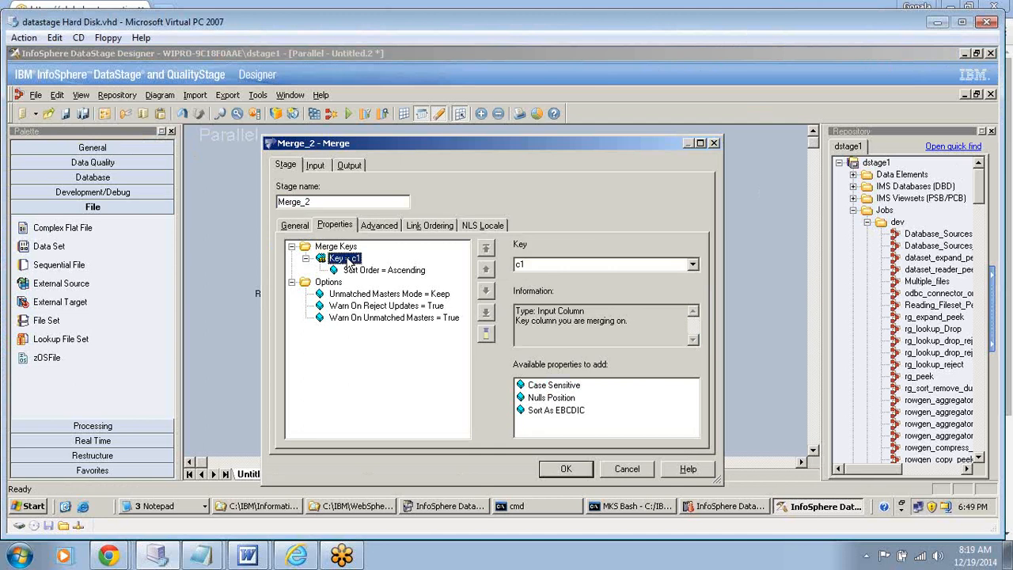
pyautogui.click(565, 467)
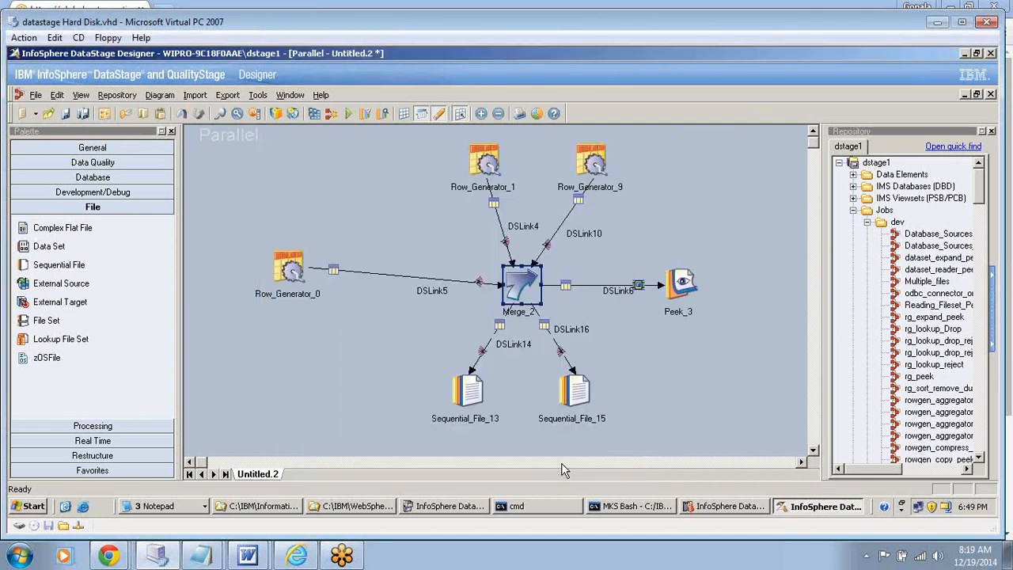
pyautogui.doubleClick(518, 281)
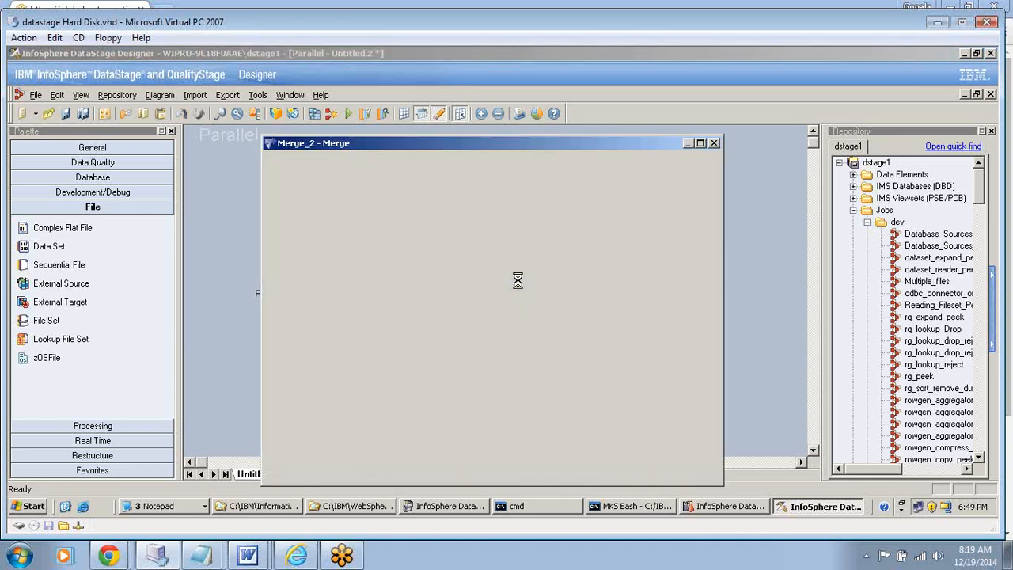
pyautogui.click(428, 229)
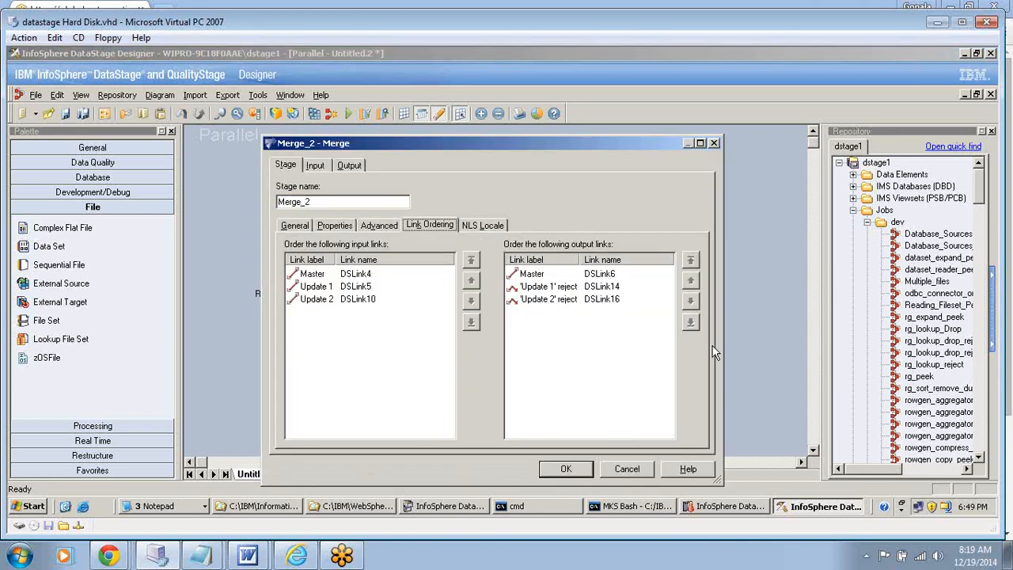
pyautogui.click(312, 277)
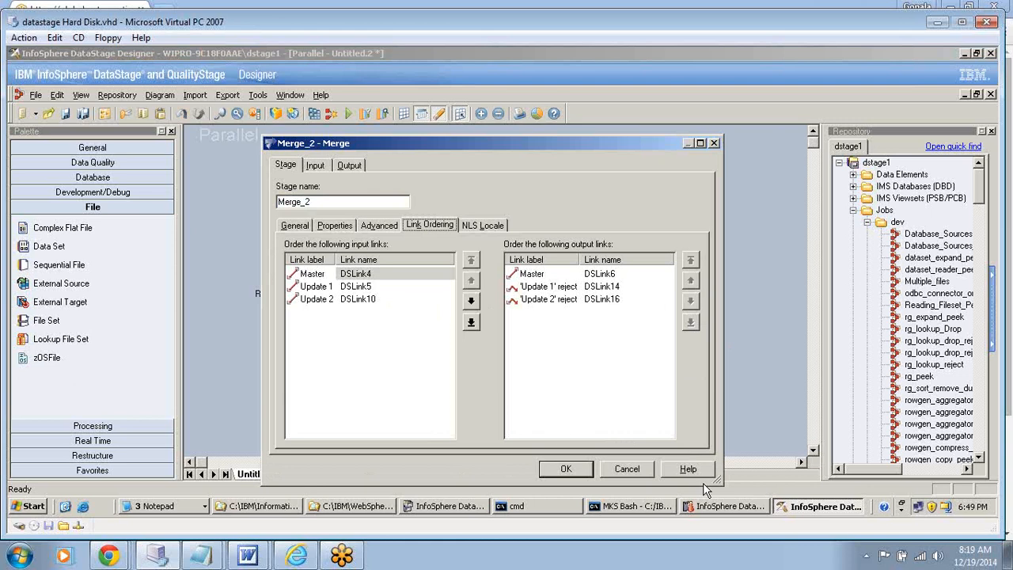
pyautogui.click(528, 275)
pyautogui.click(526, 288)
pyautogui.click(528, 301)
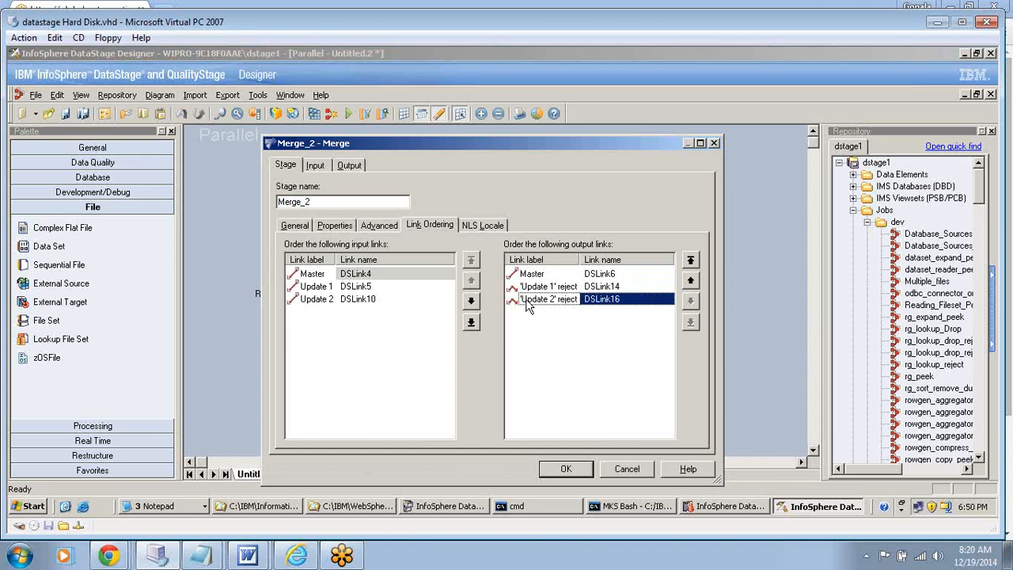
pyautogui.click(567, 470)
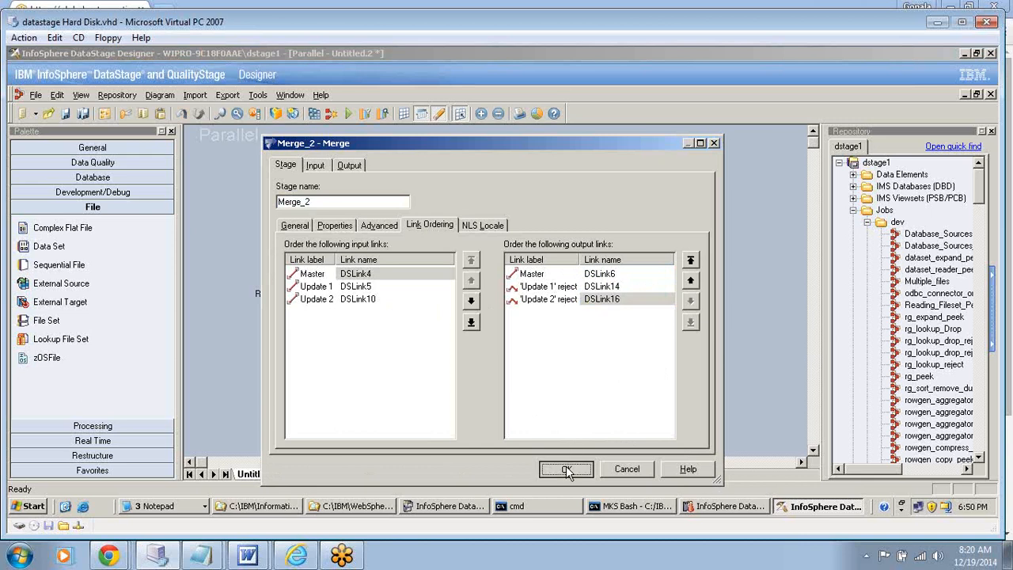
pyautogui.click(302, 276)
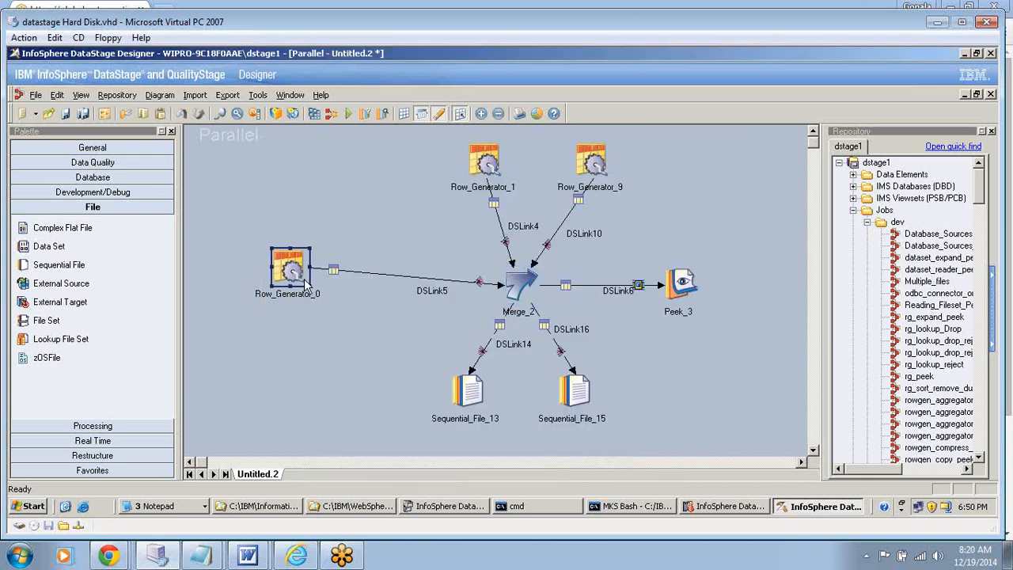
pyautogui.click(492, 164)
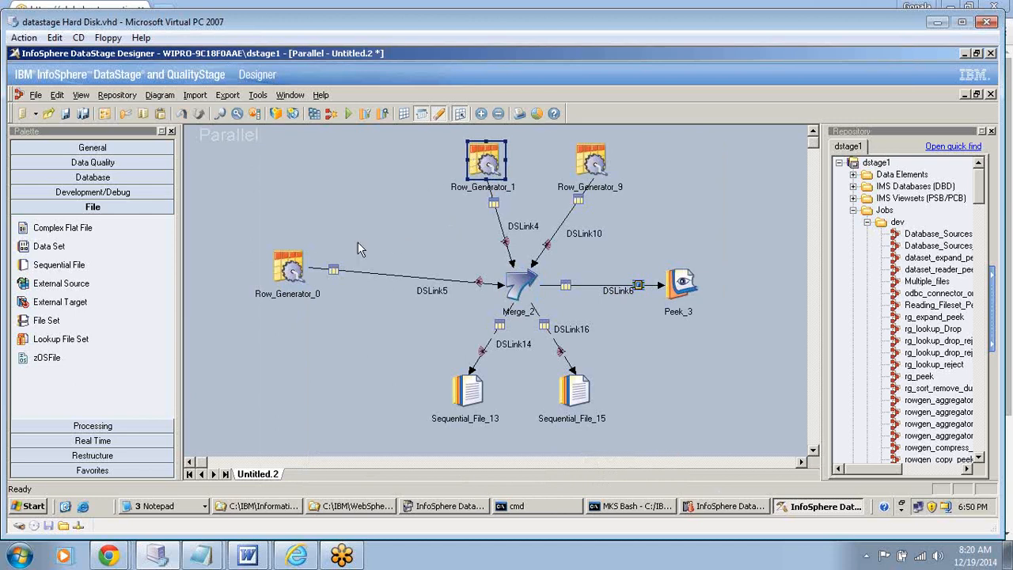
pyautogui.click(685, 283)
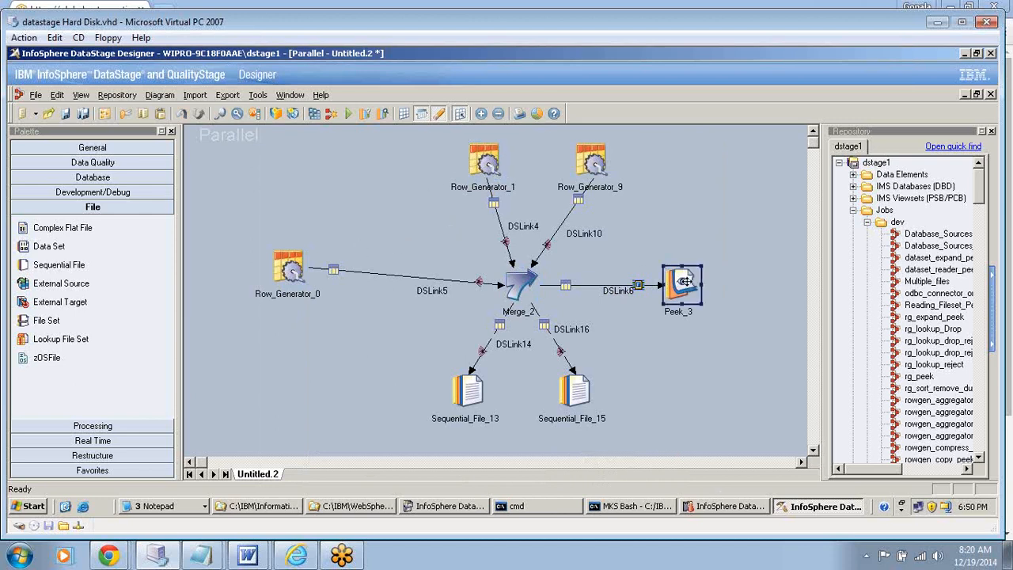
pyautogui.click(563, 384)
# - Open the target File property of Sequential_File_13 and start browsing the server for its path
pyautogui.click(467, 392)
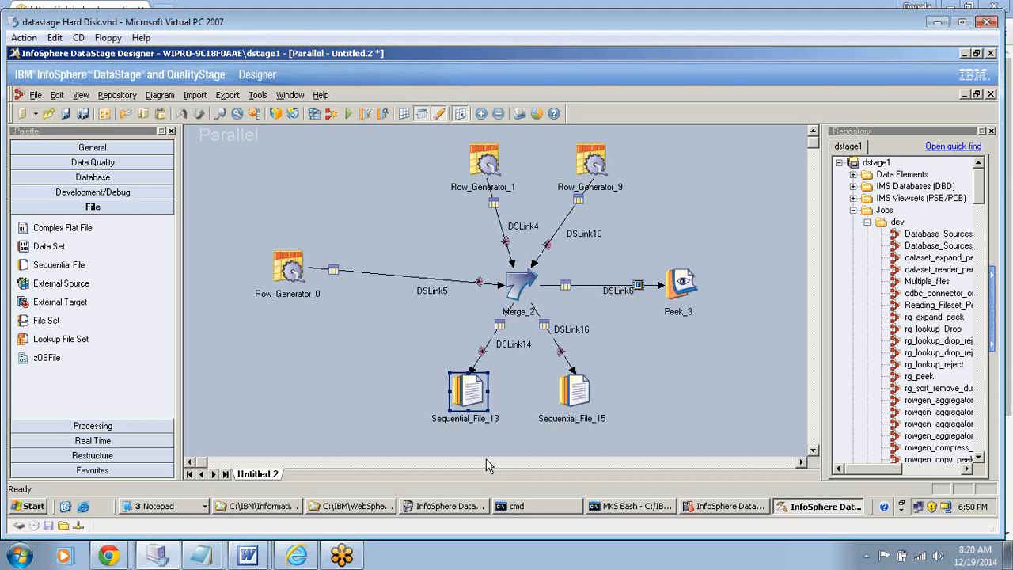
pyautogui.doubleClick(472, 395)
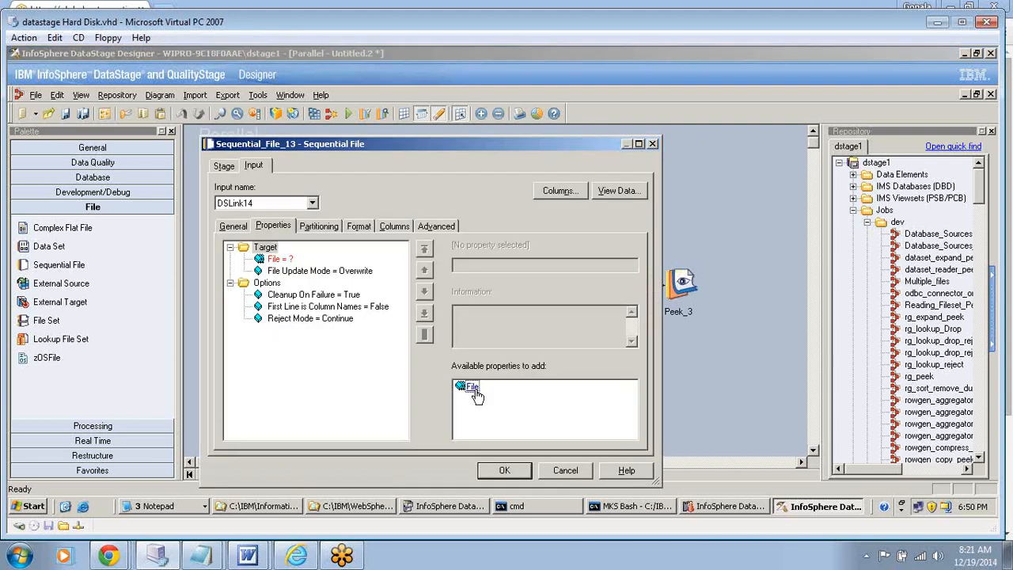
pyautogui.click(279, 260)
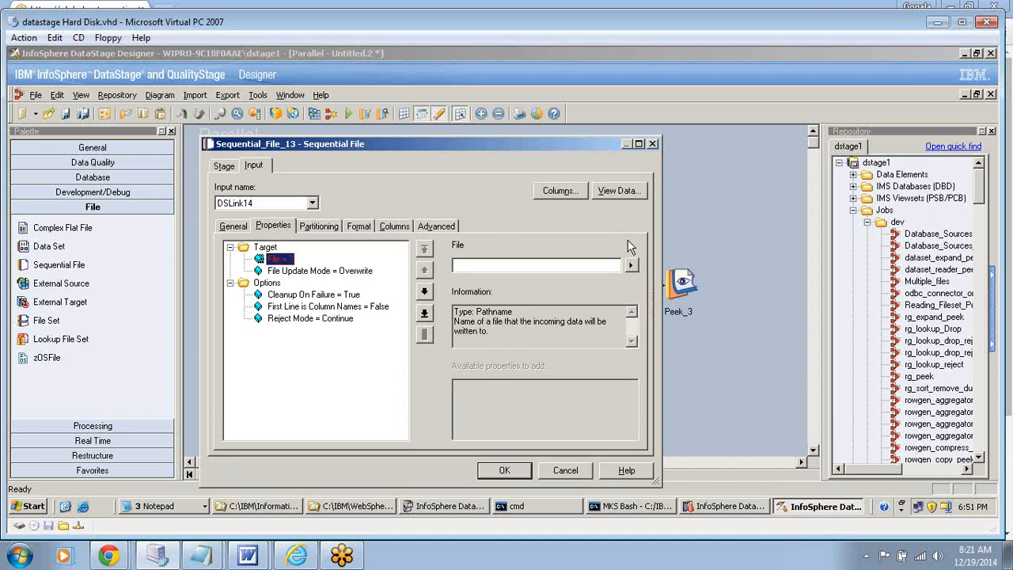
pyautogui.click(632, 268)
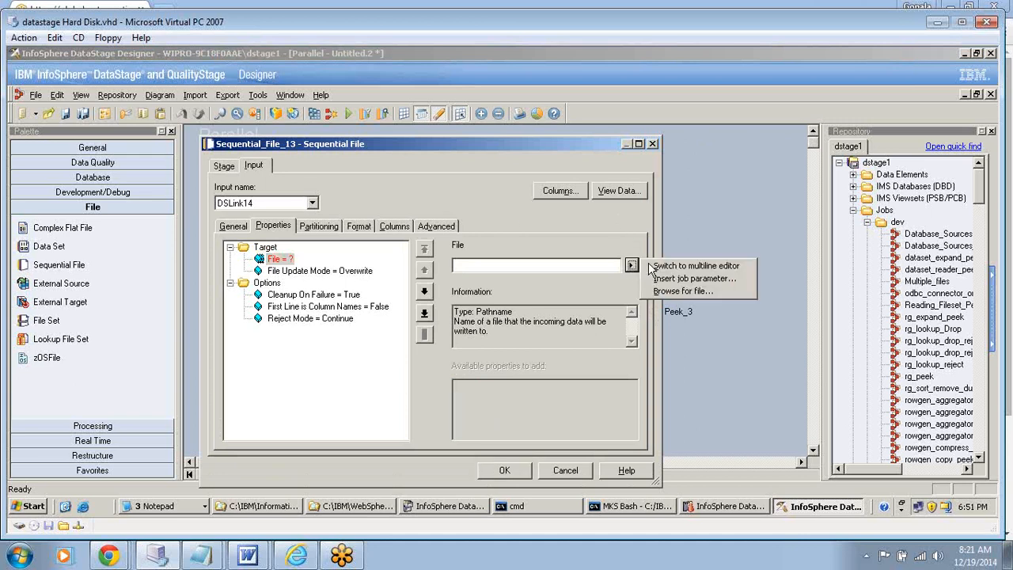
pyautogui.click(667, 291)
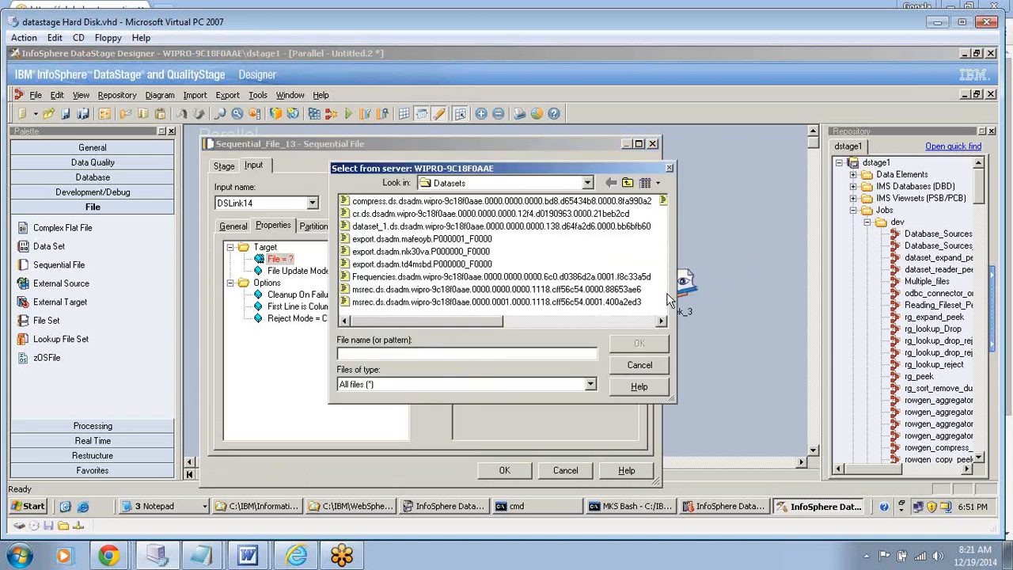
# - Look through the IBM and InformationServer folders on the server's C: drive for a location for the reject file
pyautogui.click(589, 184)
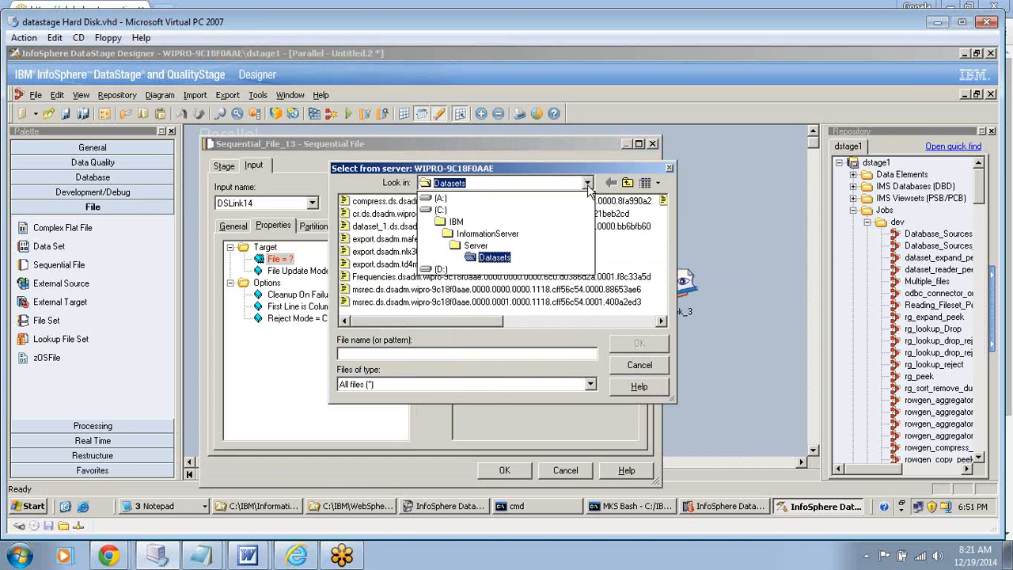
pyautogui.click(457, 222)
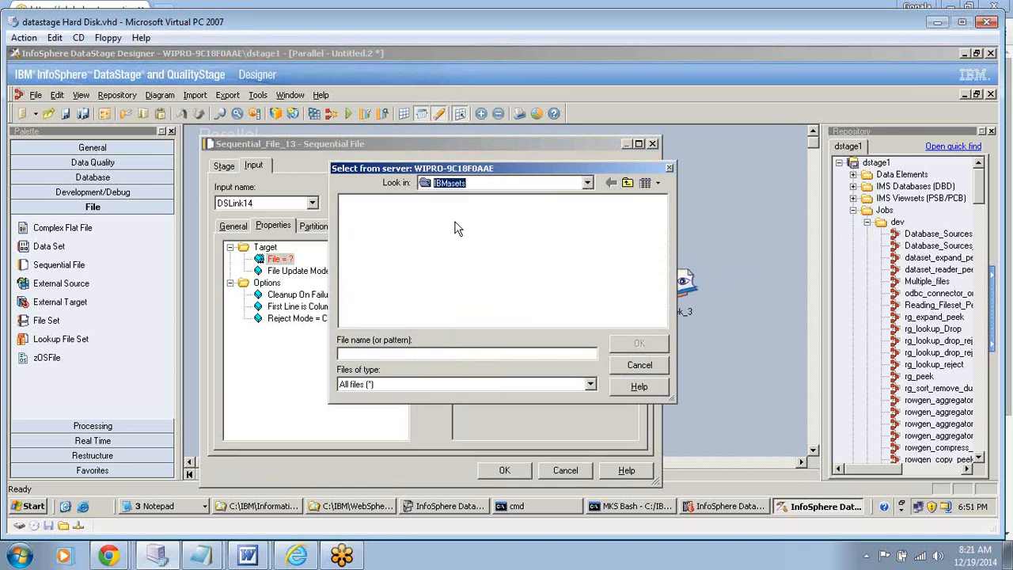
pyautogui.click(396, 203)
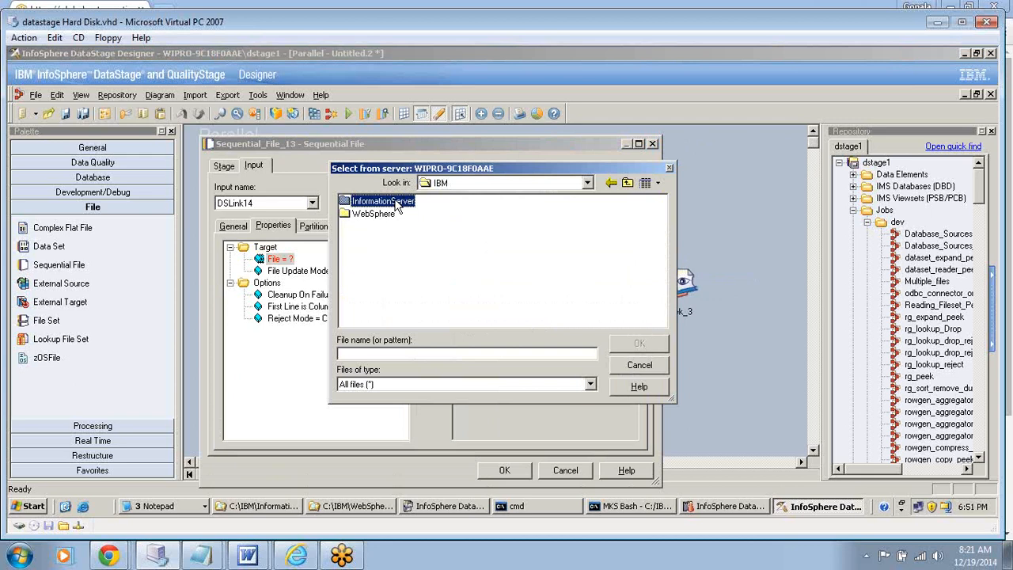
pyautogui.doubleClick(398, 203)
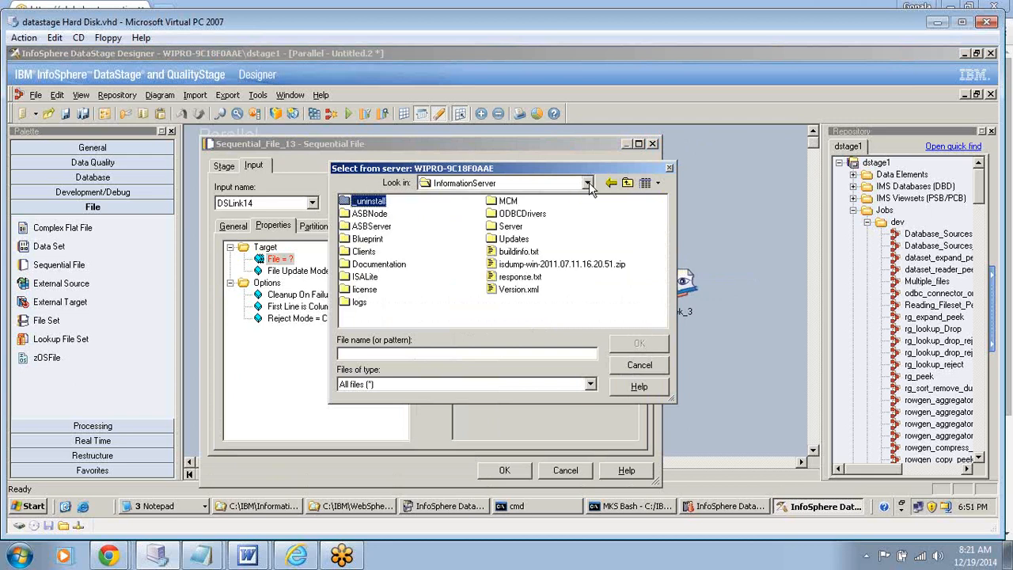
pyautogui.click(588, 184)
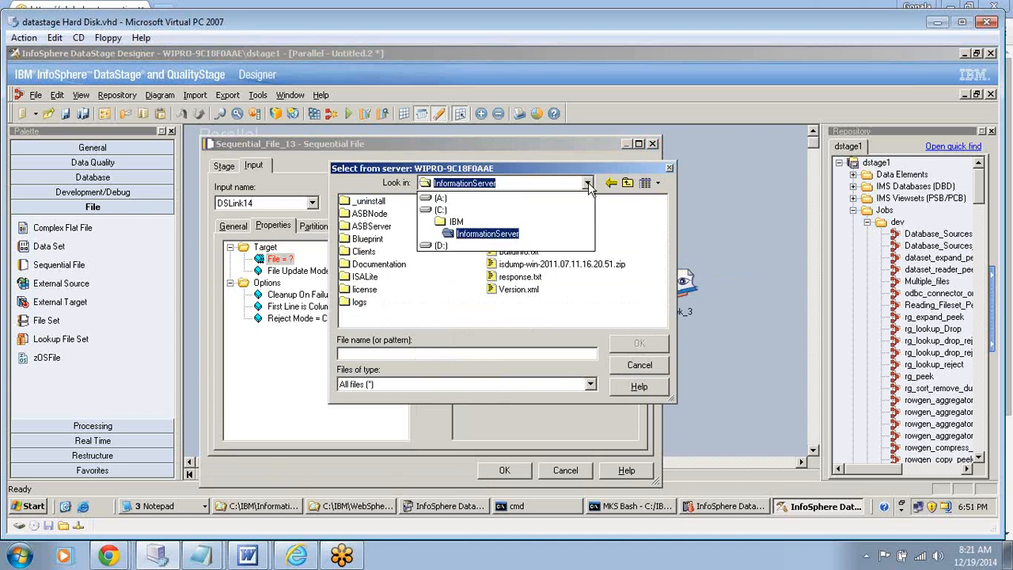
pyautogui.click(521, 224)
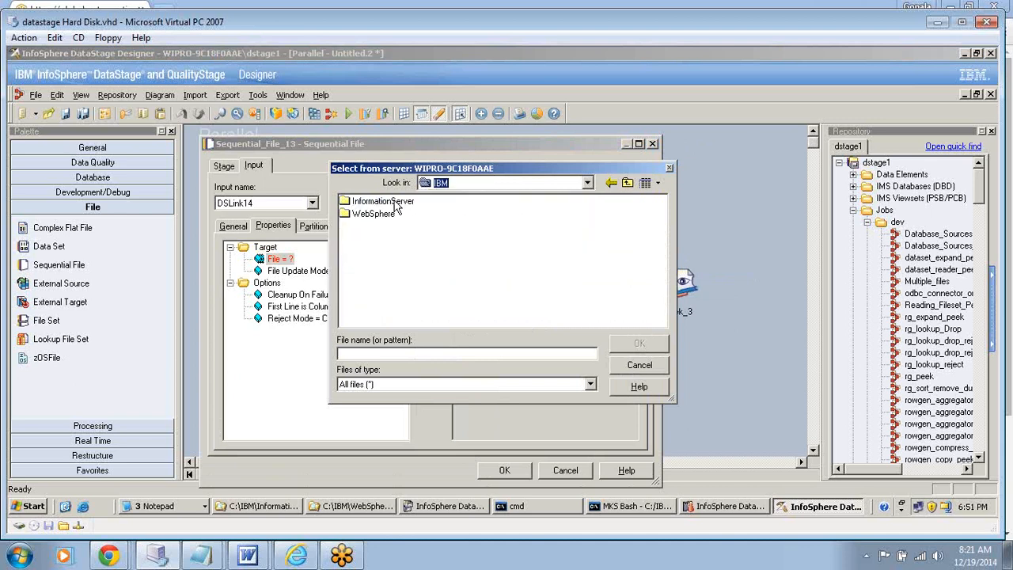
pyautogui.click(588, 183)
pyautogui.click(563, 219)
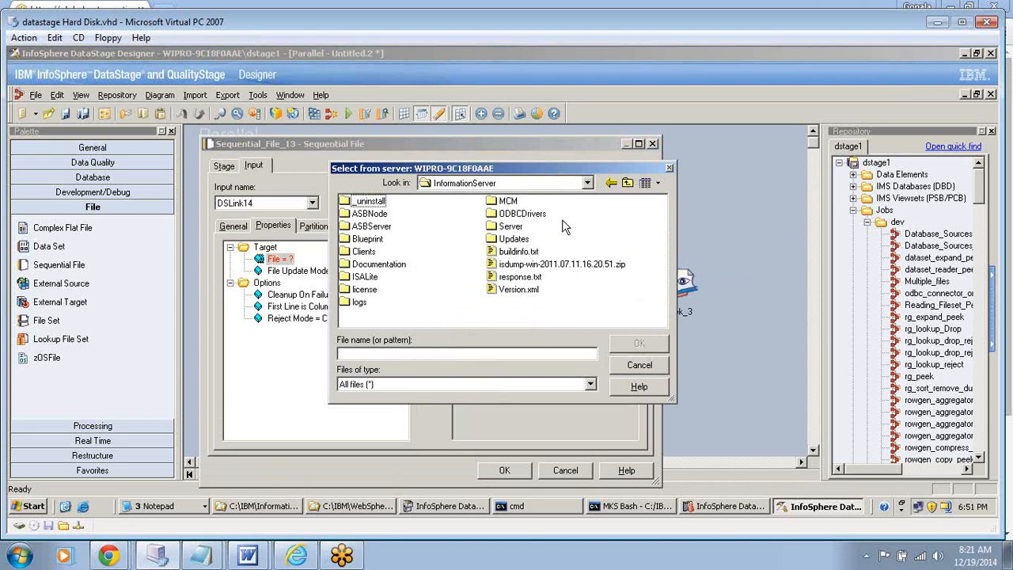
pyautogui.click(586, 185)
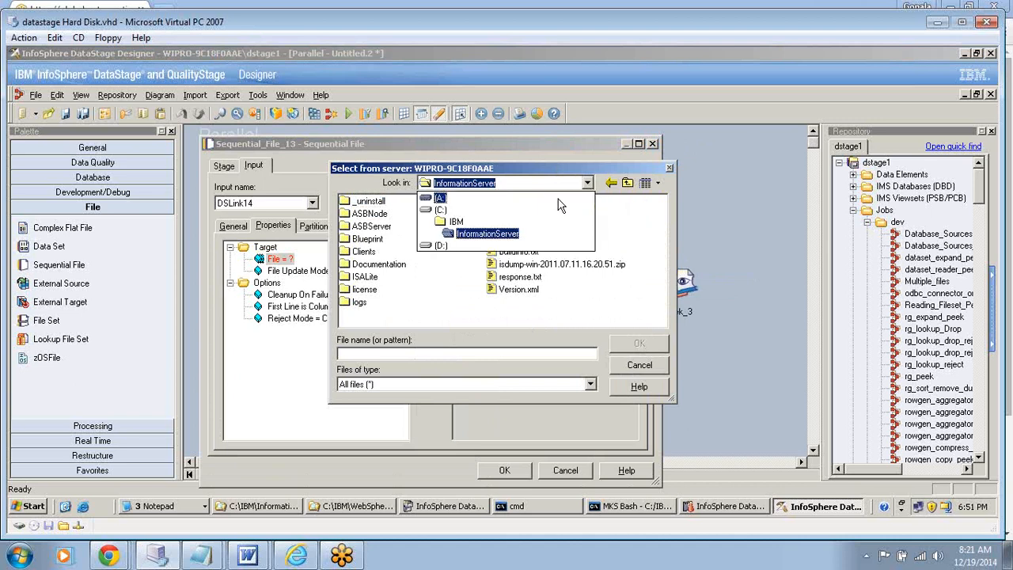
pyautogui.click(540, 218)
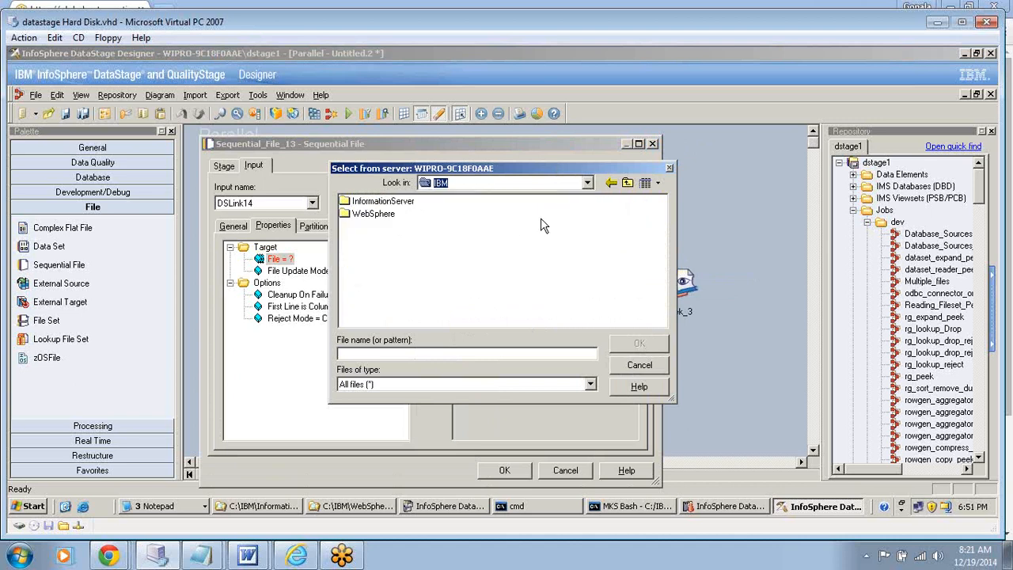
pyautogui.click(587, 183)
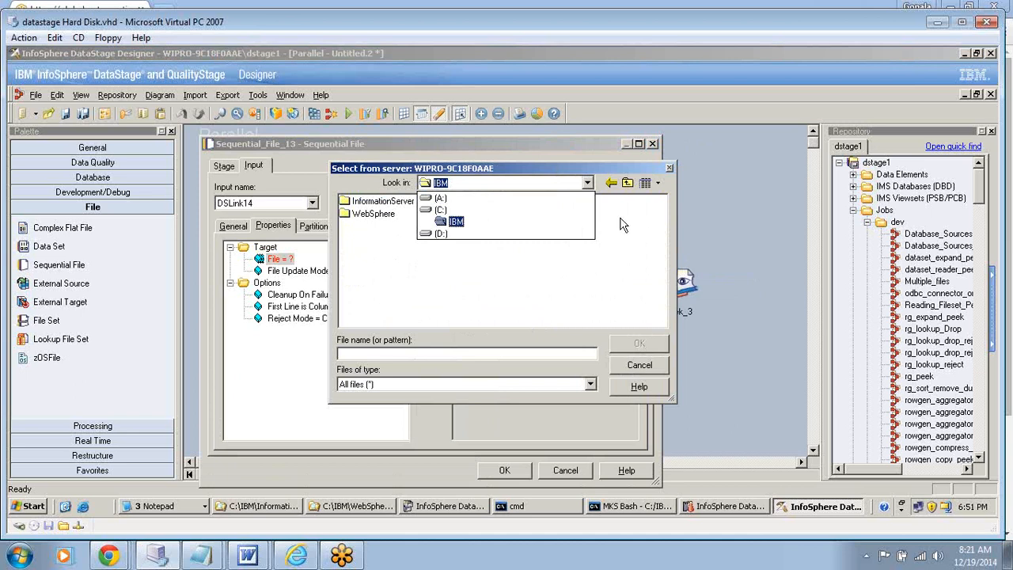
pyautogui.click(446, 181)
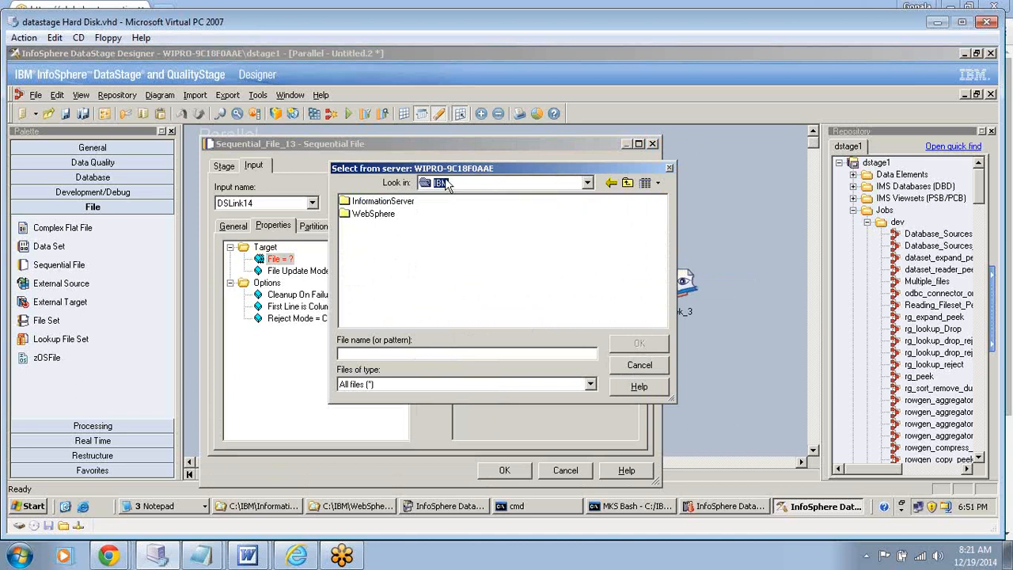
# - Check the C:\tmp folder as a possible location for the reject file
pyautogui.click(587, 182)
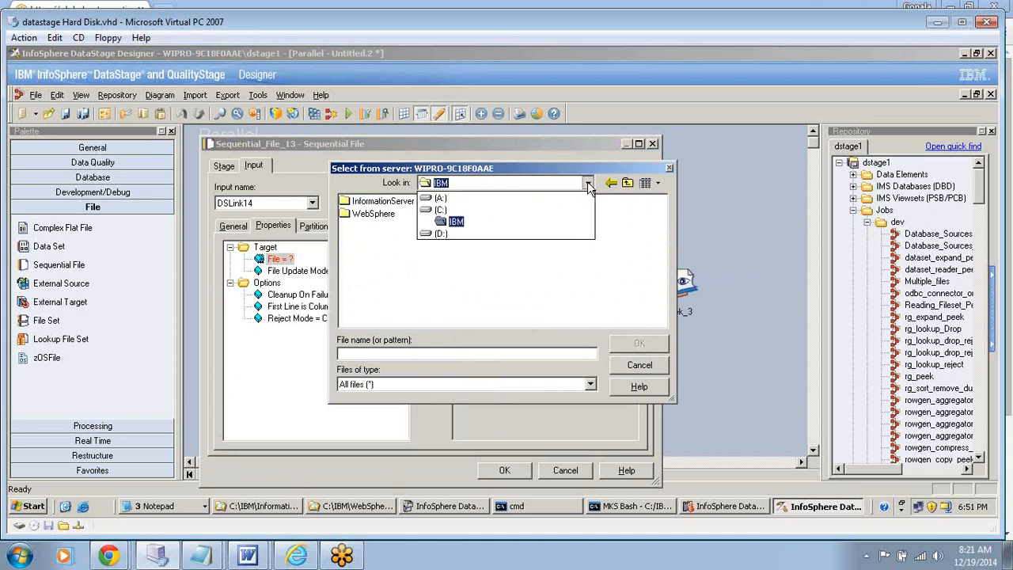
pyautogui.click(514, 212)
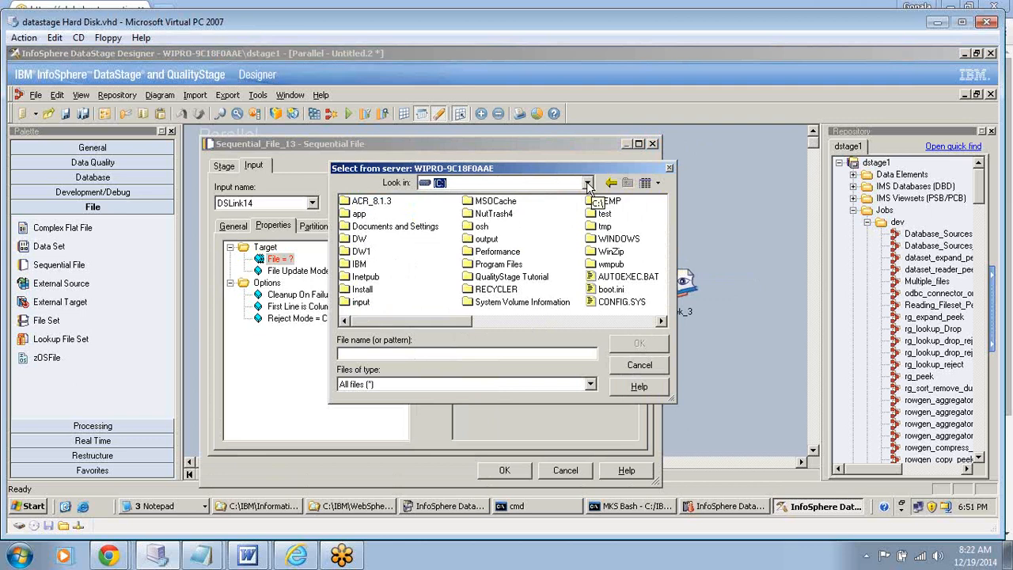
pyautogui.click(604, 228)
pyautogui.doubleClick(605, 227)
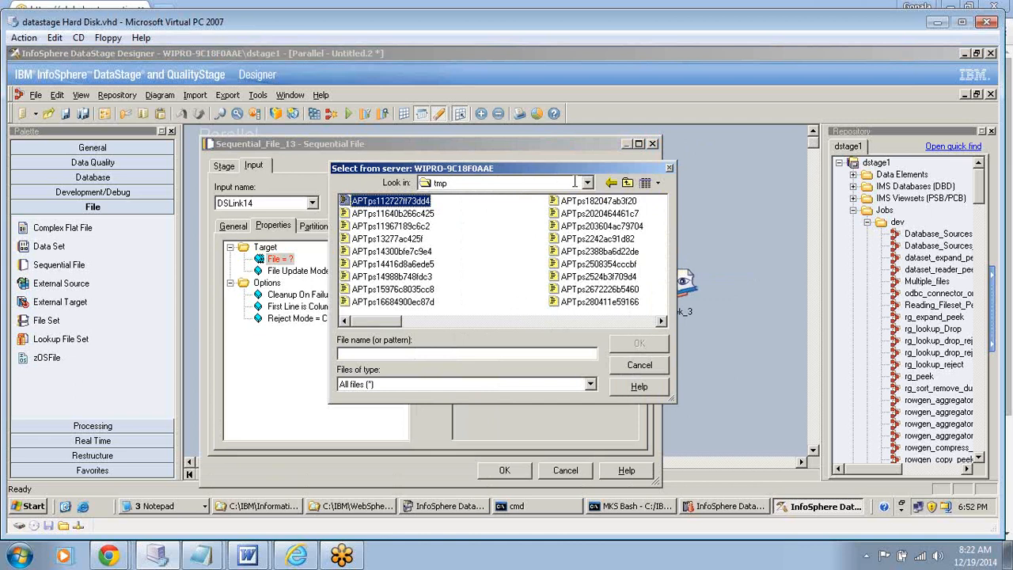
pyautogui.click(587, 183)
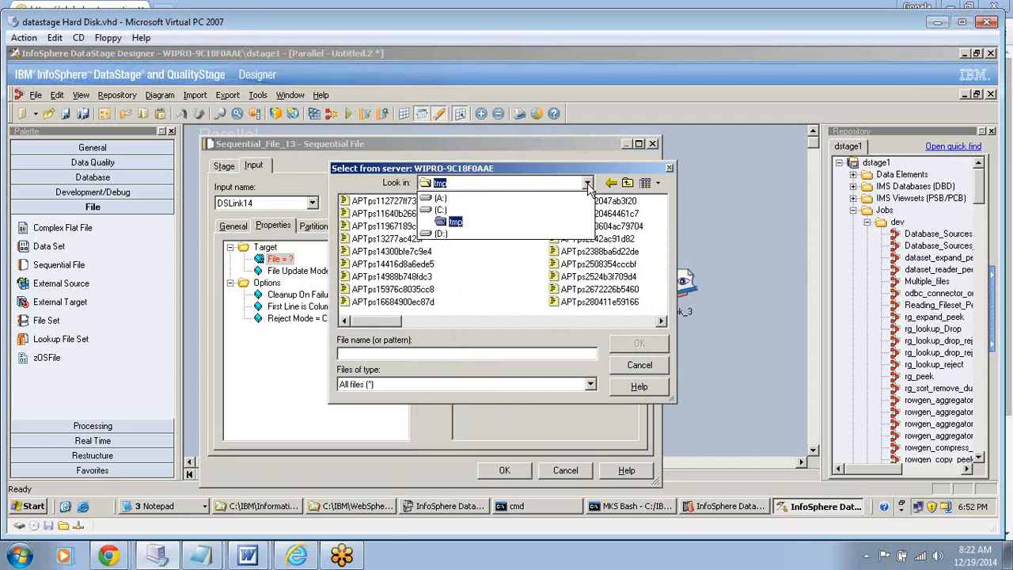
# - Set the target file of Sequential_File_13 to Reject1 in the C:\input folder and close the stage's properties
pyautogui.click(525, 210)
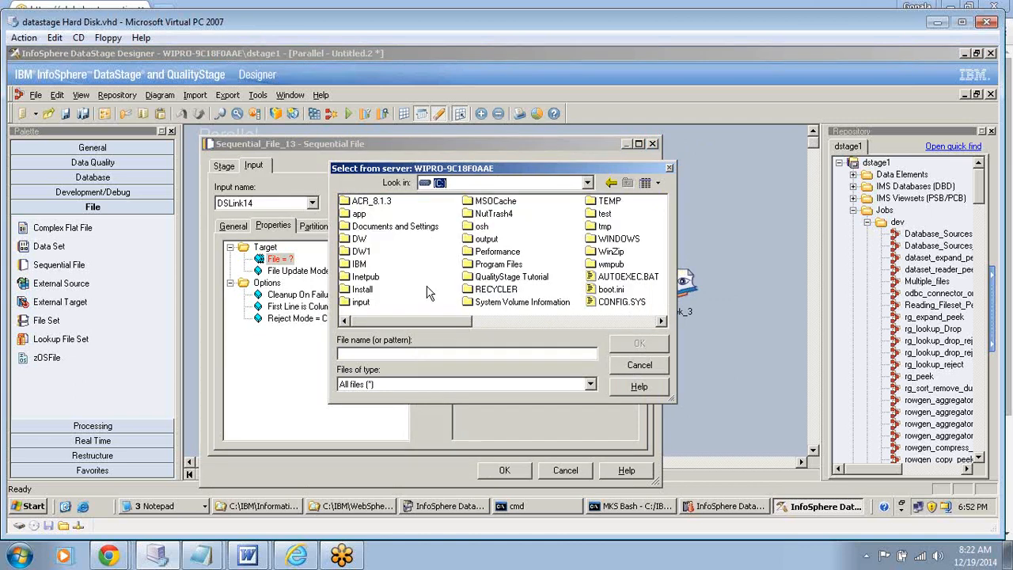
pyautogui.rightClick(428, 293)
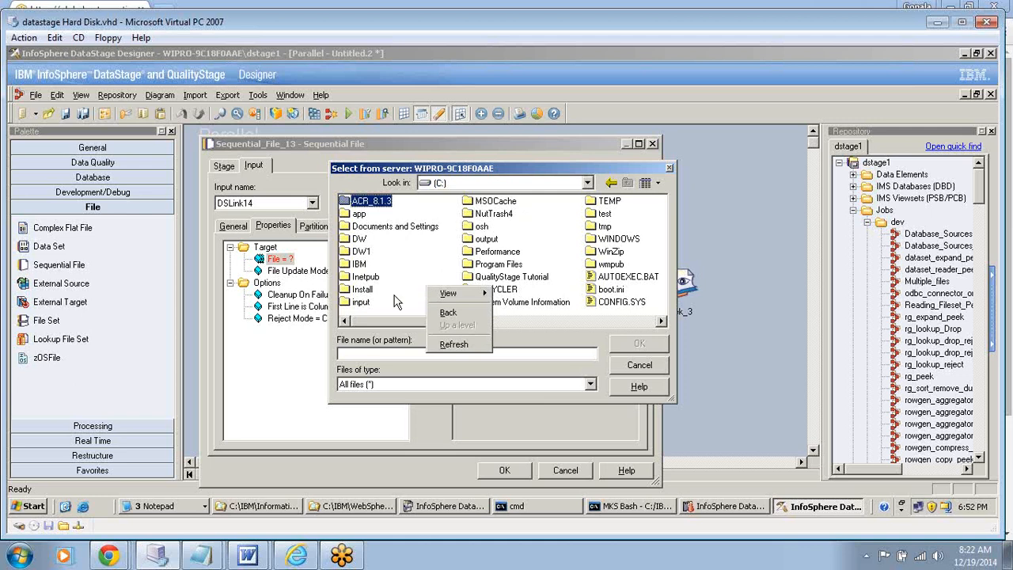
pyautogui.click(369, 304)
pyautogui.doubleClick(368, 305)
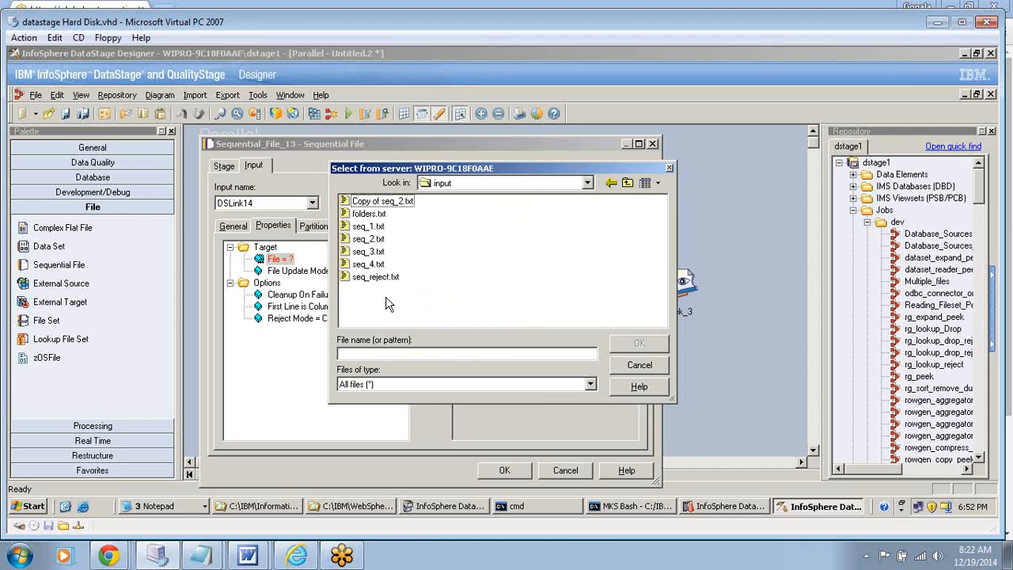
pyautogui.click(350, 353)
pyautogui.write('Re')
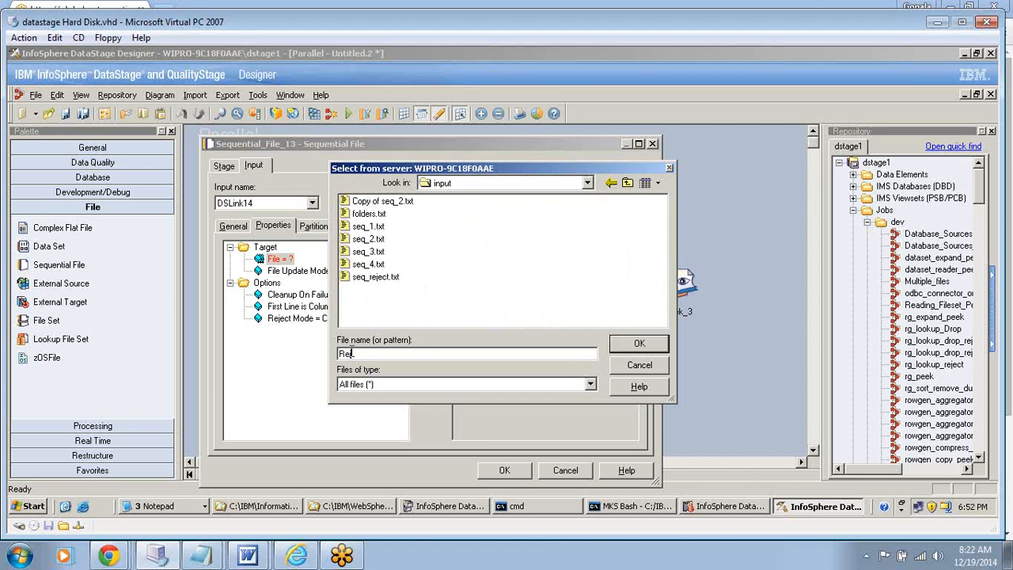
pyautogui.write('ject1')
pyautogui.click(639, 348)
pyautogui.click(320, 271)
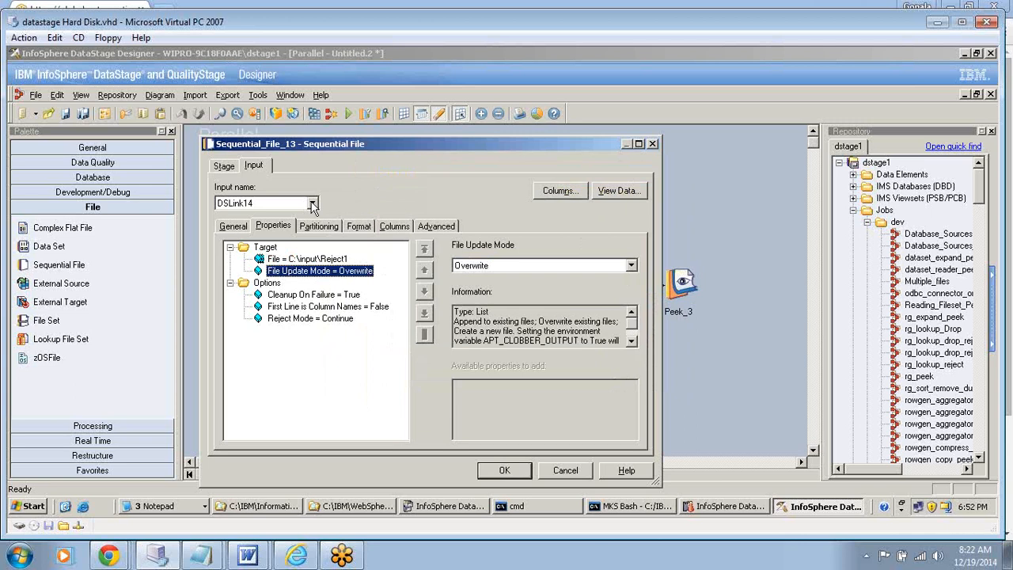
pyautogui.click(652, 144)
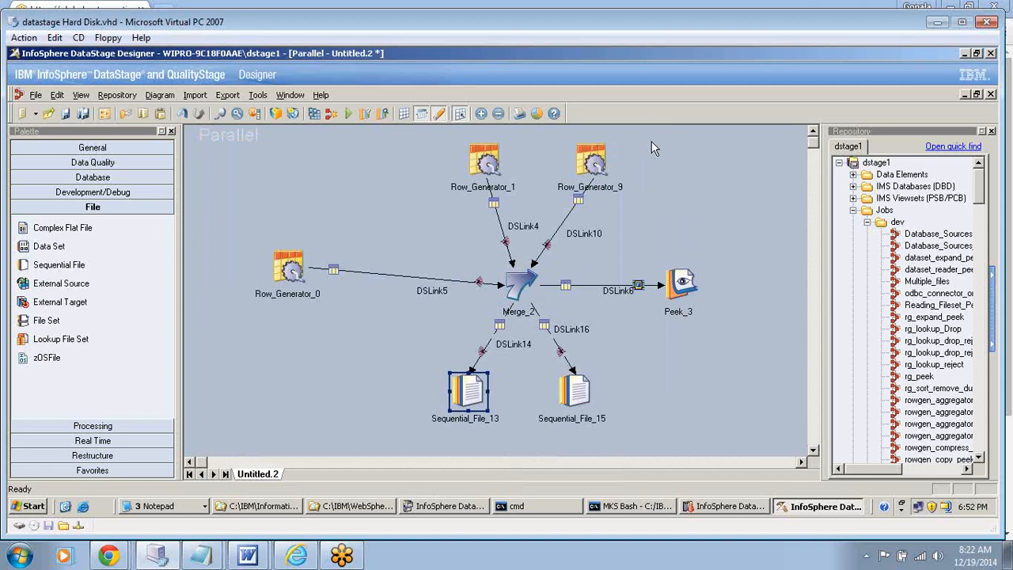
# - Set the target file of Sequential_File_15 to C:\input\Reject2 and accept the stage's properties
pyautogui.doubleClick(574, 391)
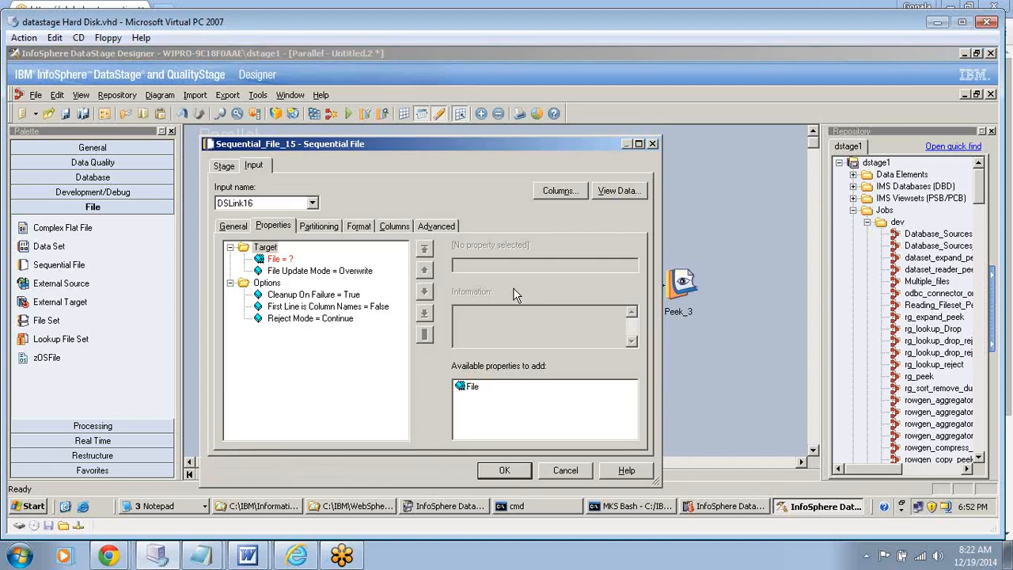
pyautogui.click(280, 259)
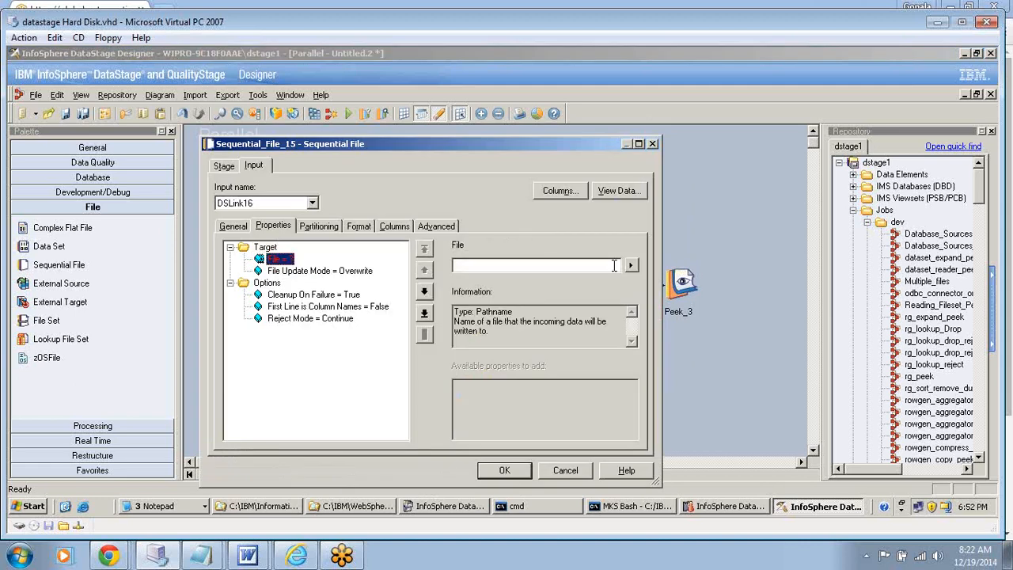
pyautogui.click(631, 264)
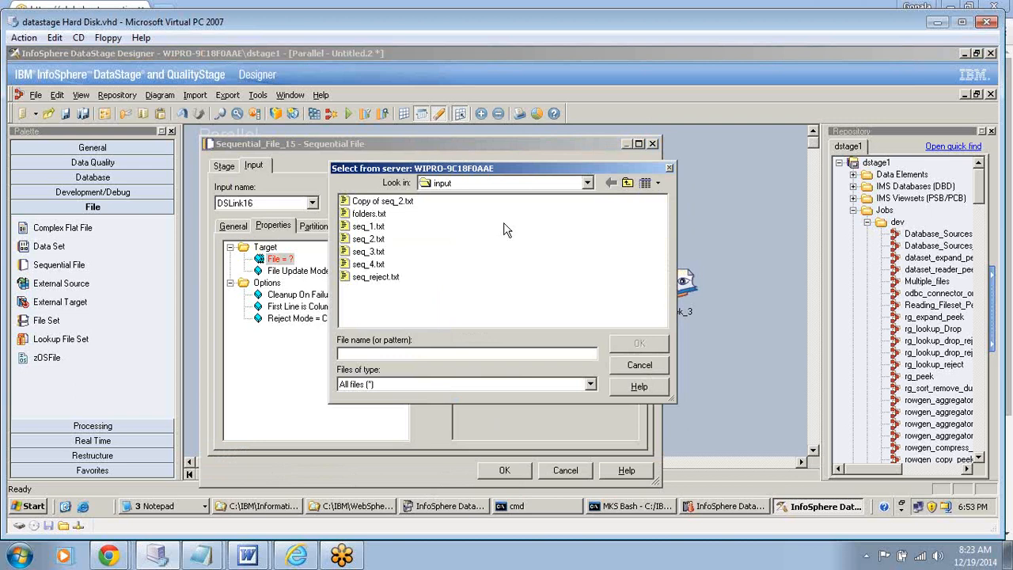
pyautogui.write('Reject')
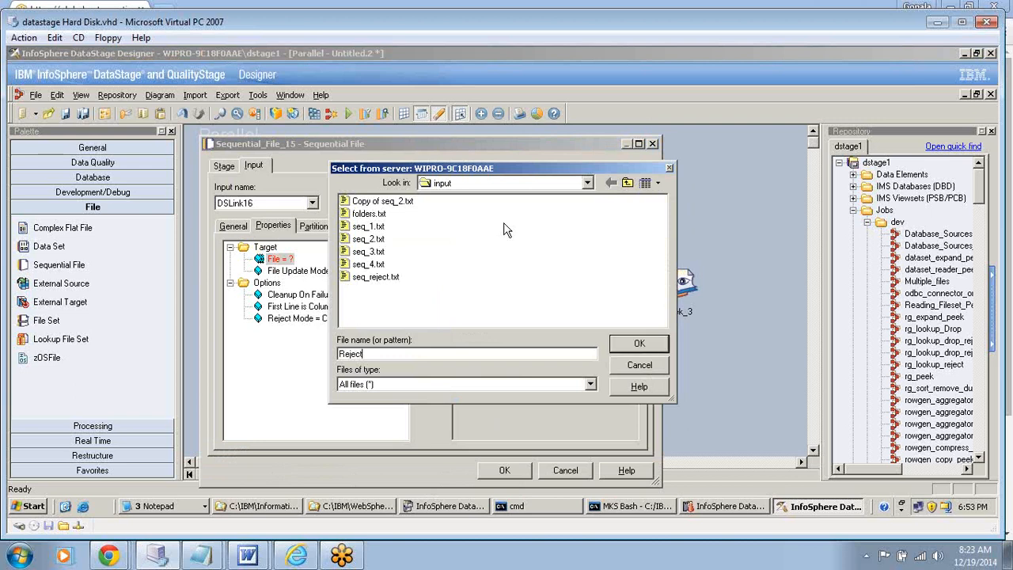
pyautogui.write('2')
pyautogui.click(639, 345)
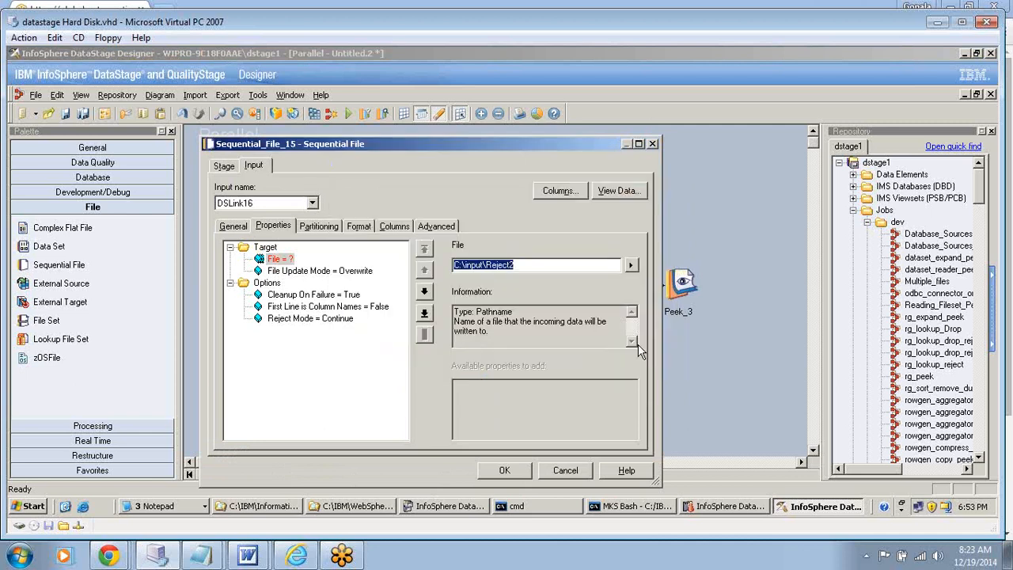
pyautogui.click(504, 471)
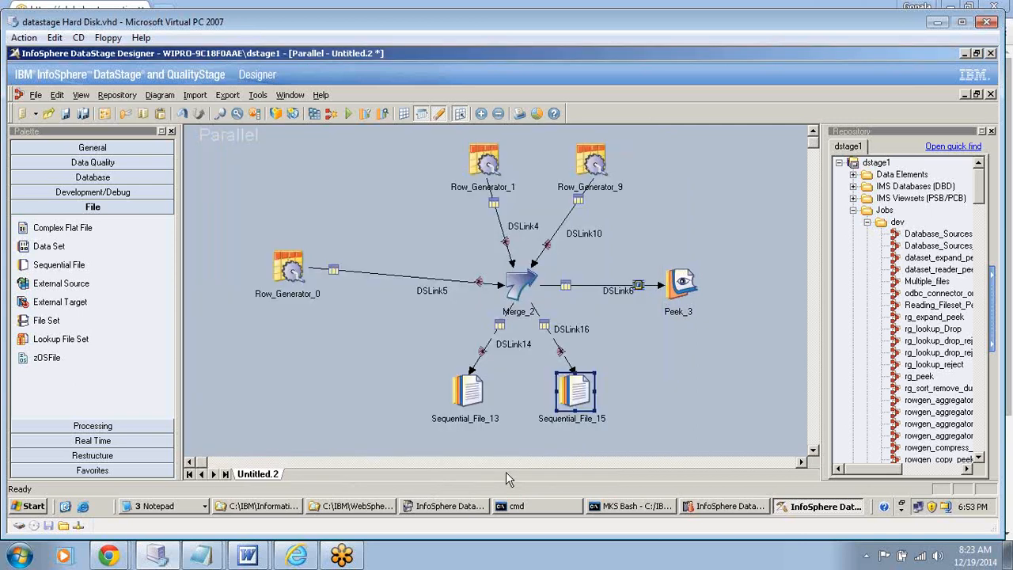
# - Compile the job, saving it in the \Jobs\dev folder as rowgen_merge_twoUpdate_links
pyautogui.click(312, 114)
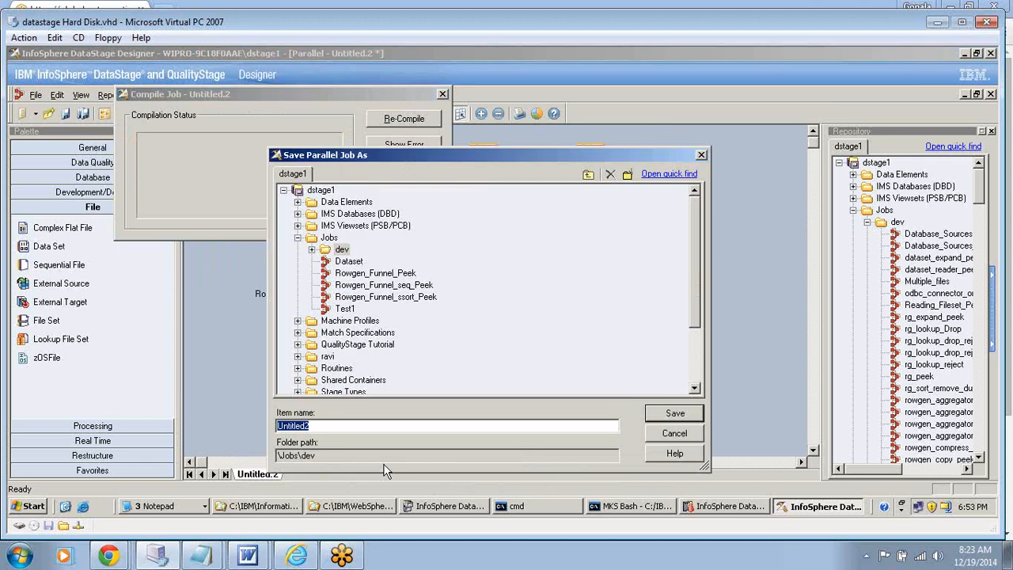
pyautogui.write('roe')
pyautogui.press('BackSpace')
pyautogui.press('BackSpace')
pyautogui.write('owge')
pyautogui.write('n_me')
pyautogui.write('rge')
pyautogui.write('_twi')
pyautogui.write('o')
pyautogui.write('U')
pyautogui.write('pdate')
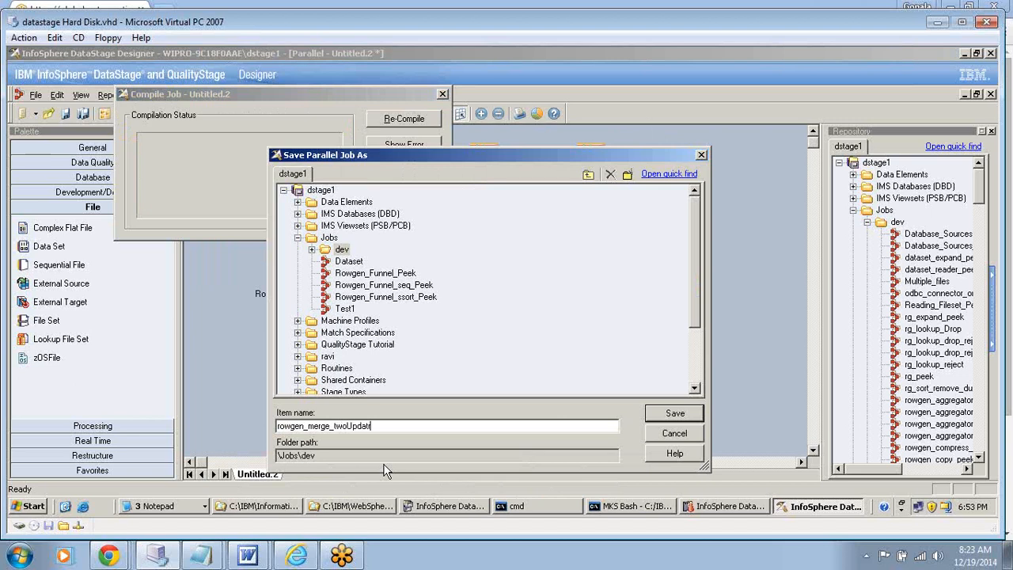
pyautogui.write('_links')
pyautogui.click(672, 415)
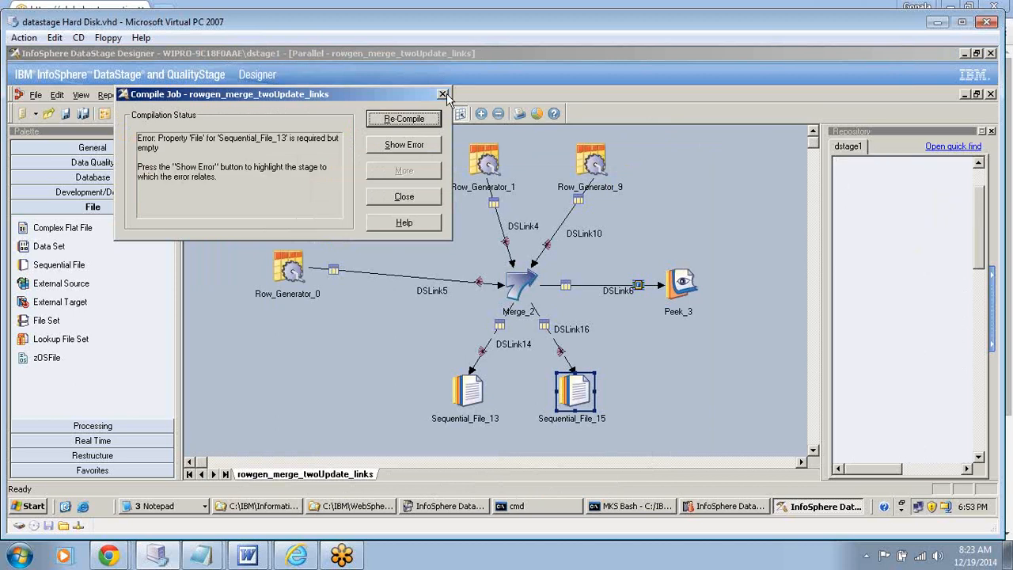
# - Locate the stage causing the compile error, set Sequential_File_13's target file to C:\input\Reject1, and accept its properties
pyautogui.click(404, 145)
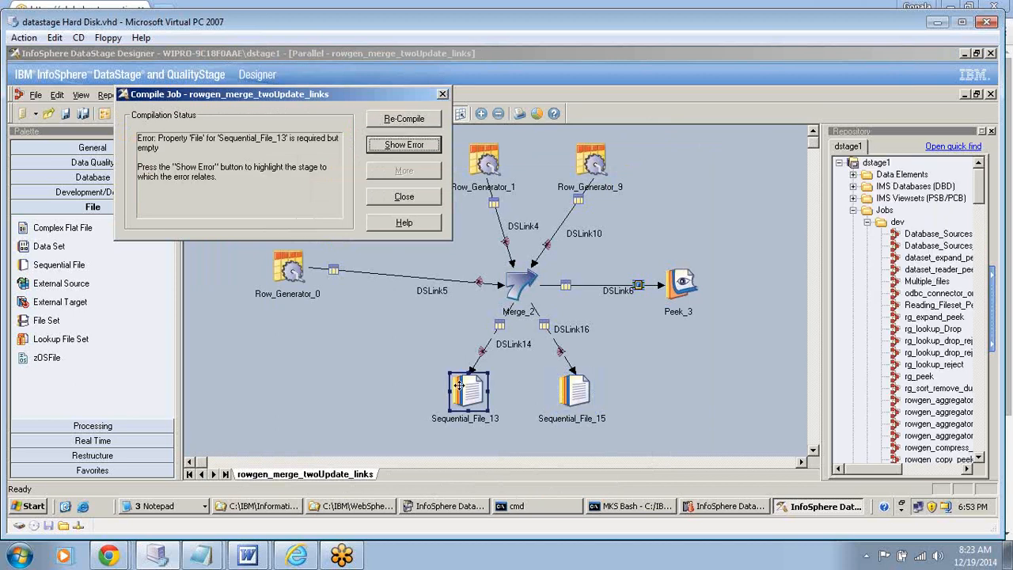
pyautogui.doubleClick(459, 386)
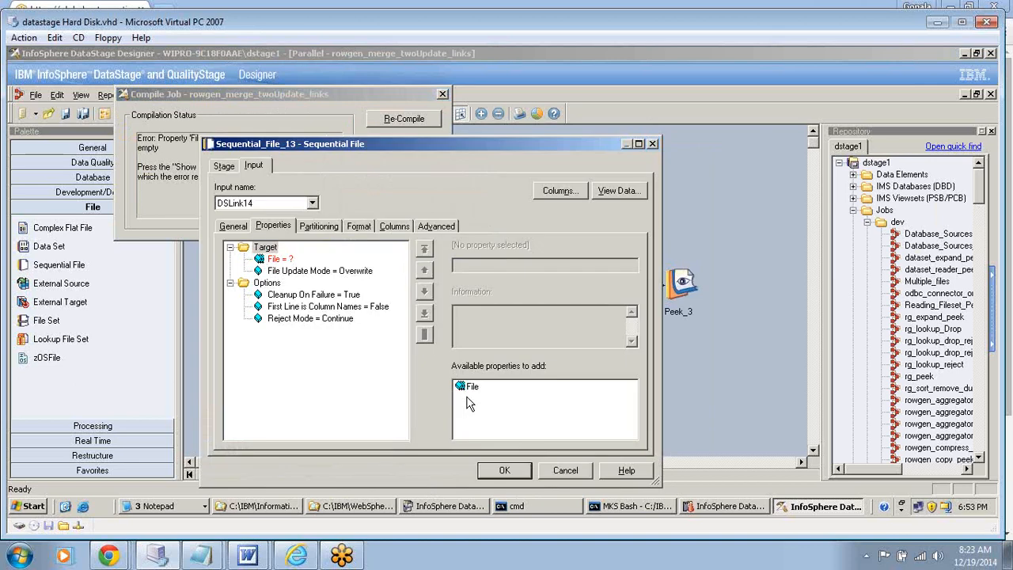
pyautogui.click(469, 387)
pyautogui.click(631, 265)
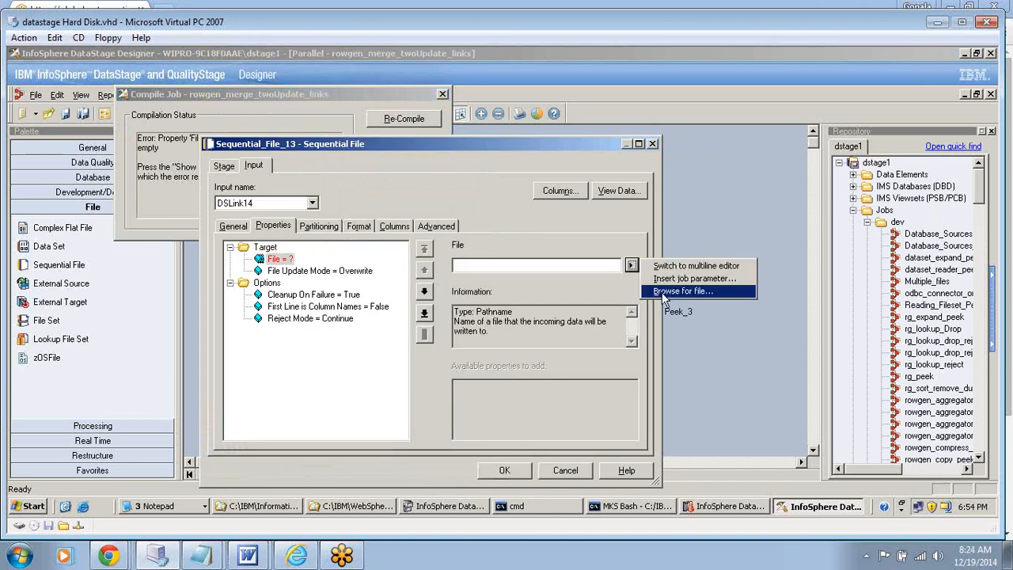
pyautogui.click(682, 292)
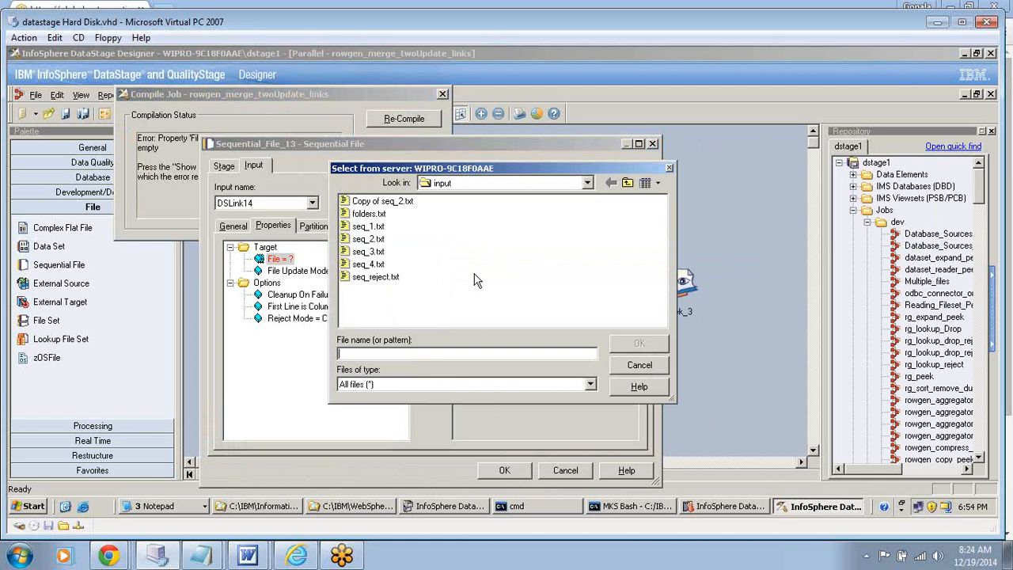
pyautogui.write('Reject1')
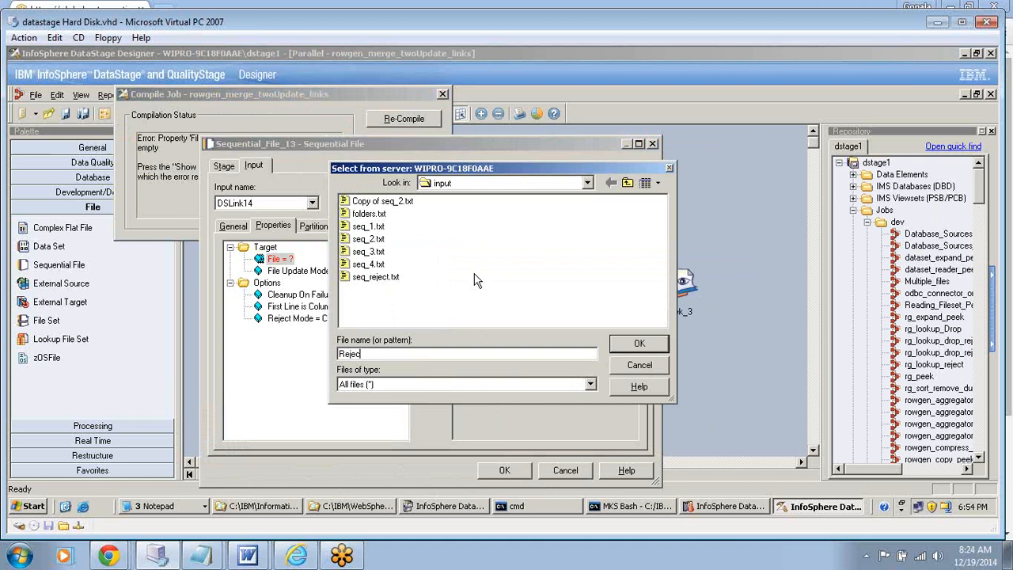
pyautogui.click(639, 350)
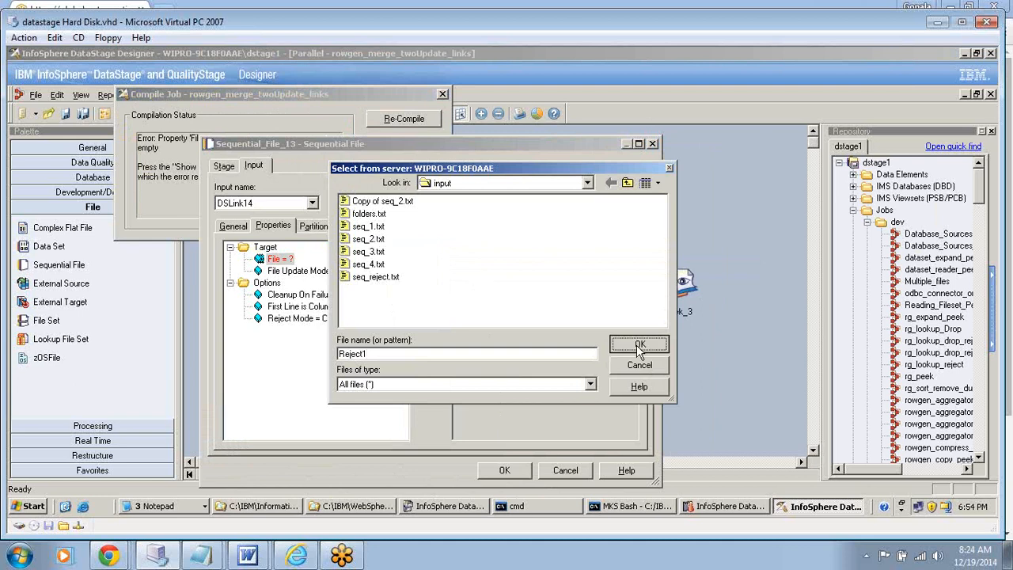
pyautogui.click(289, 271)
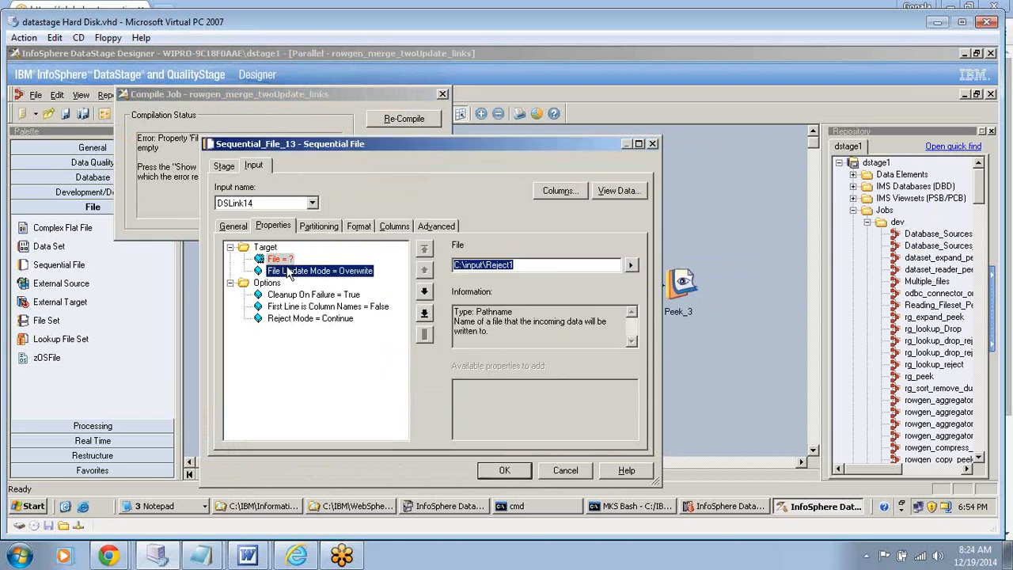
pyautogui.click(503, 471)
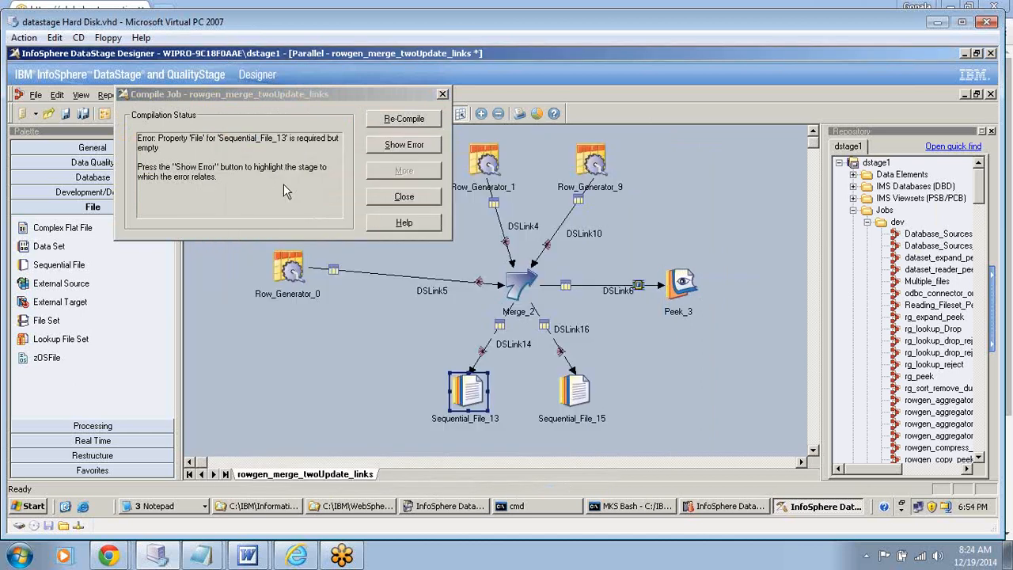
# - Recompile rowgen_merge_twoUpdate_links and run the job with the default run options
pyautogui.click(404, 119)
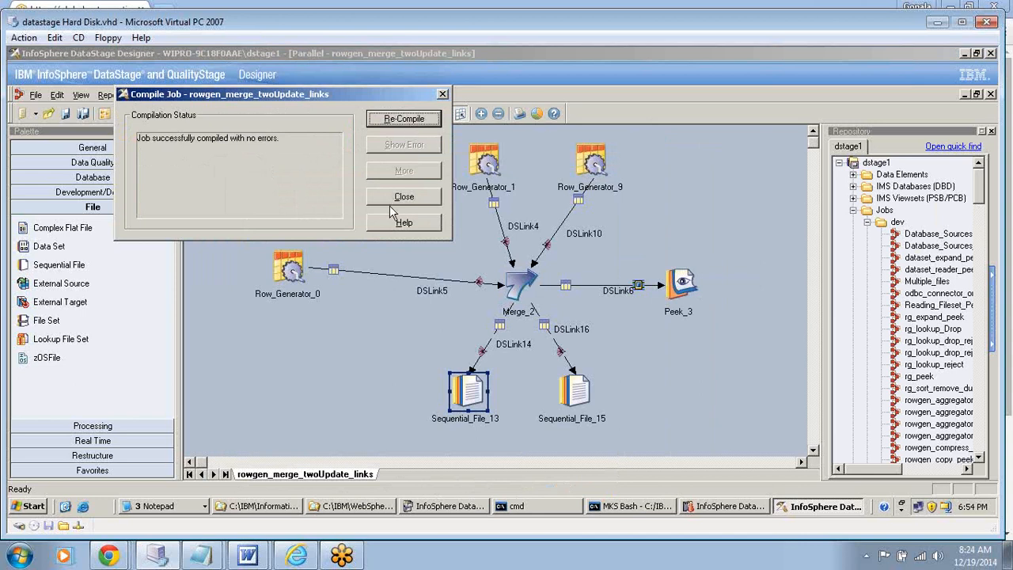
pyautogui.click(400, 203)
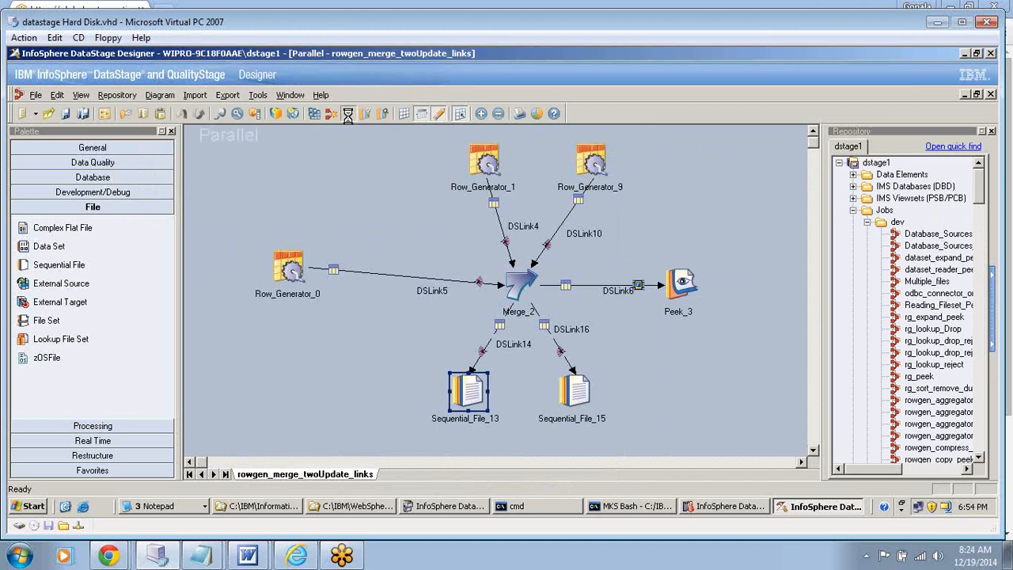
pyautogui.click(347, 114)
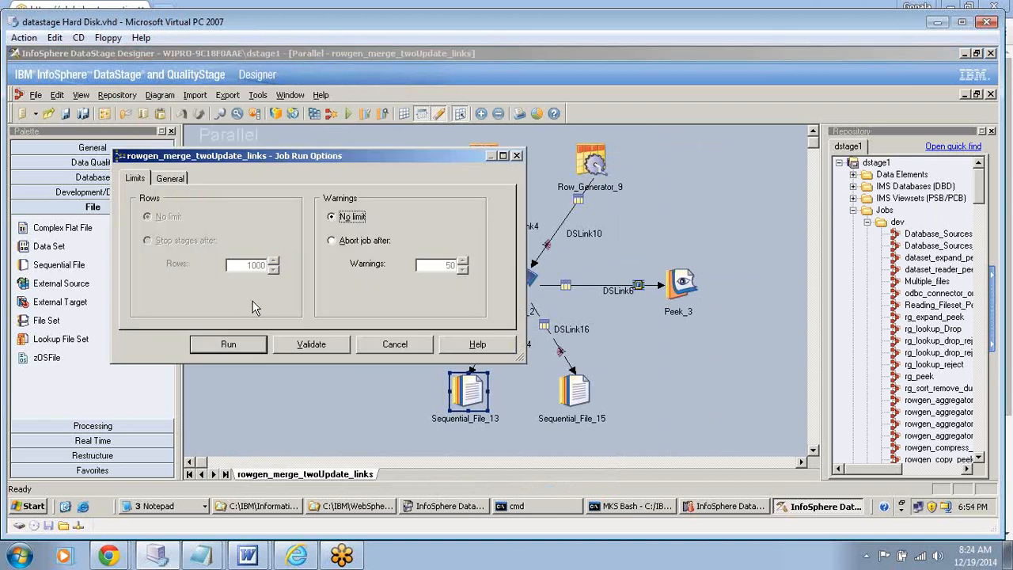
pyautogui.click(240, 346)
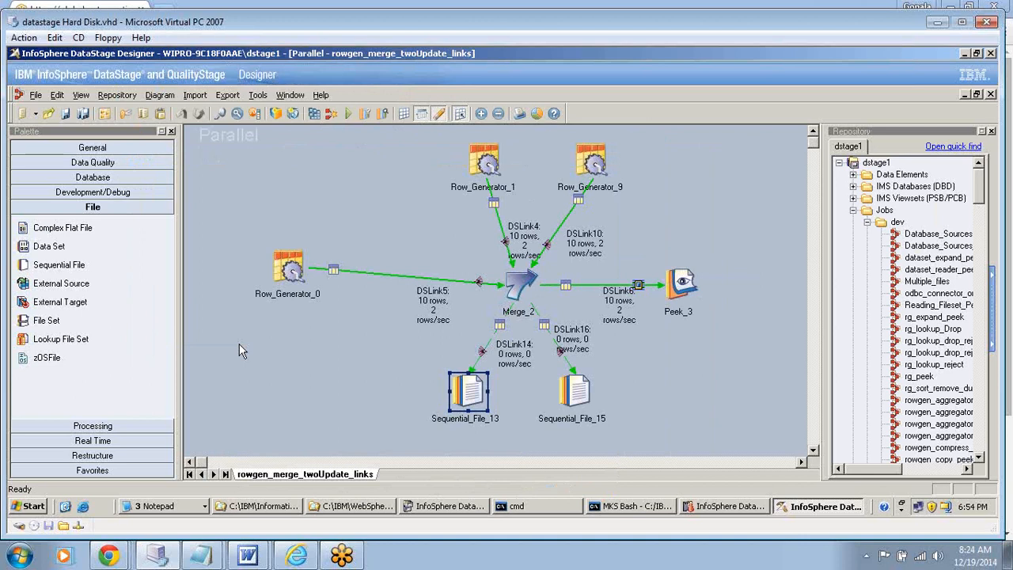
pyautogui.click(681, 287)
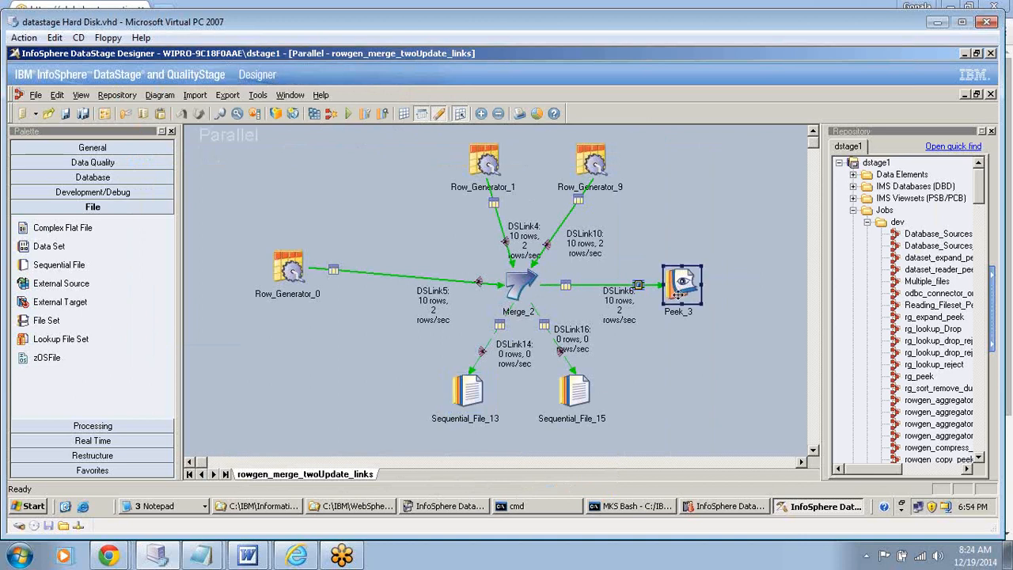
pyautogui.click(468, 396)
pyautogui.click(580, 398)
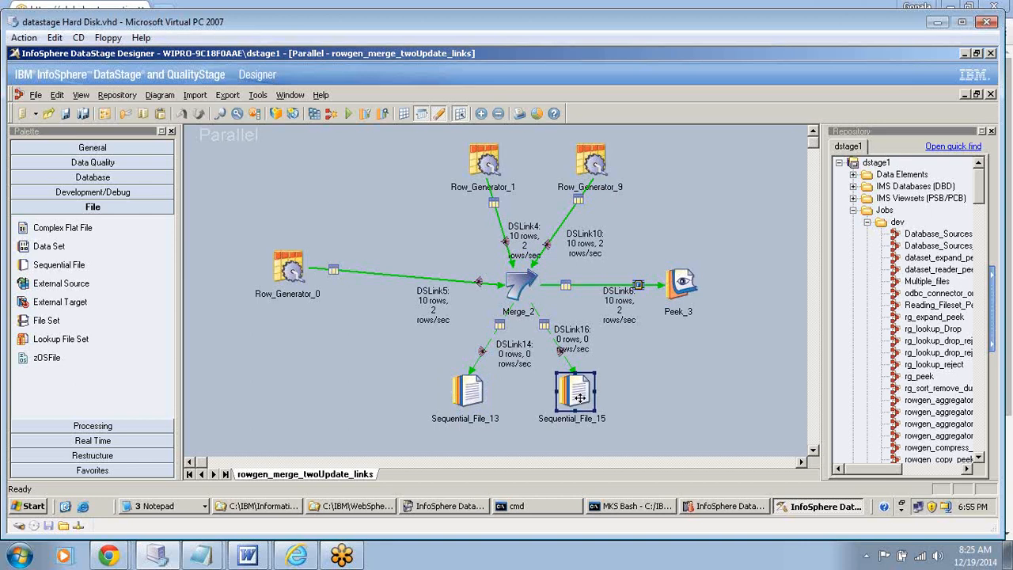
# - Give column c1 of Row_Generator_1 a cycle-type generator and add its Initial value property
pyautogui.click(489, 162)
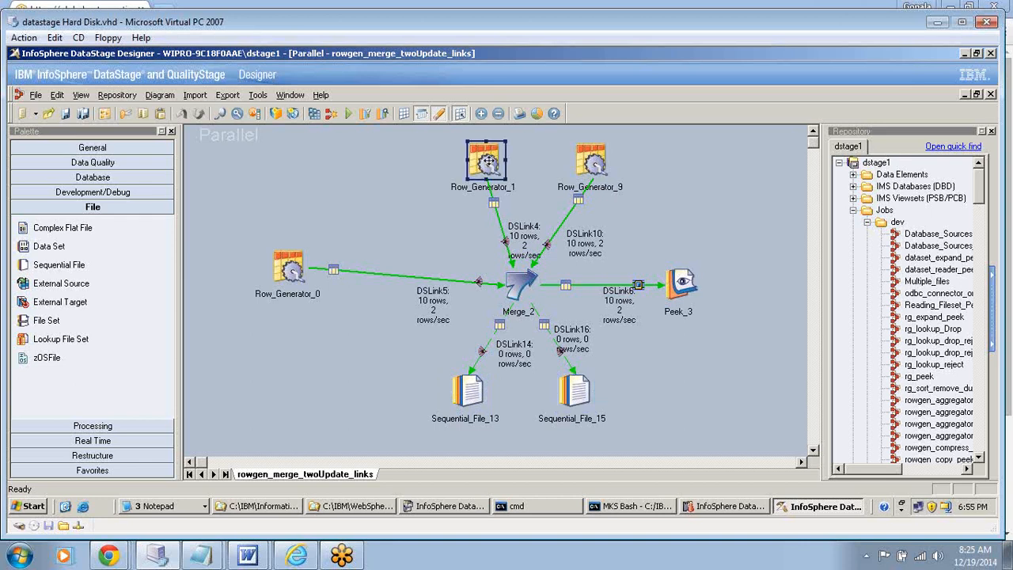
pyautogui.doubleClick(489, 162)
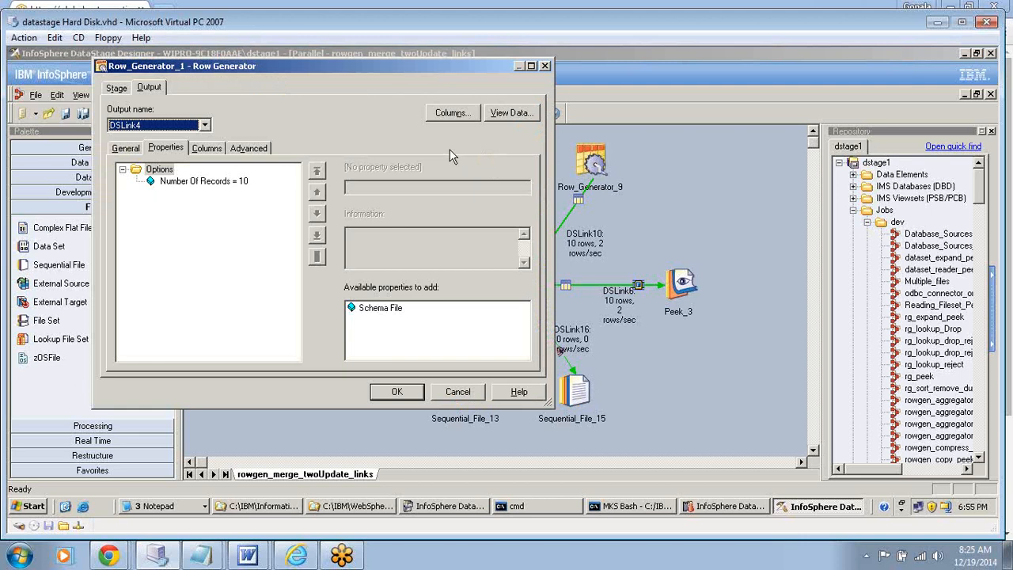
pyautogui.click(207, 149)
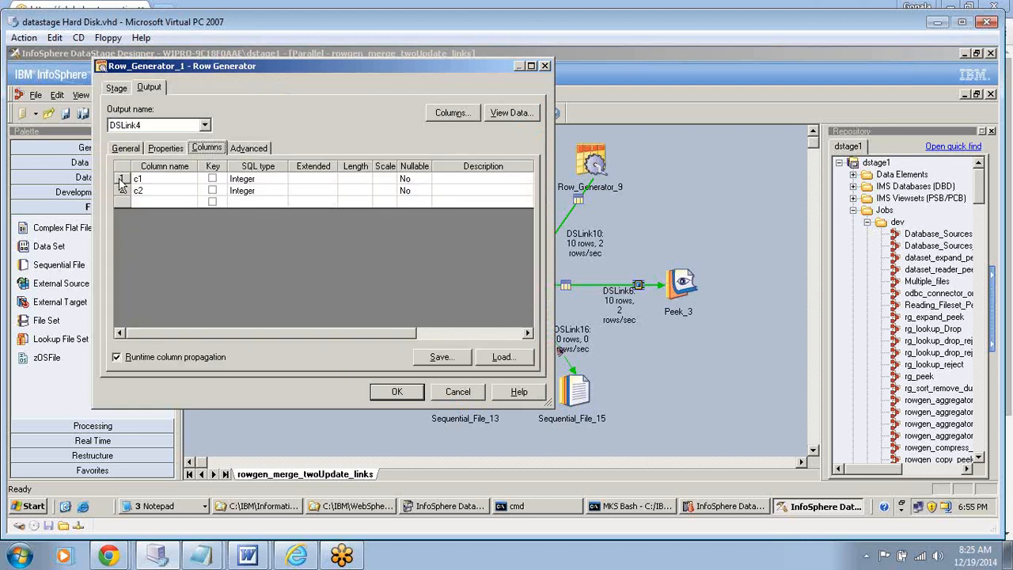
pyautogui.click(121, 181)
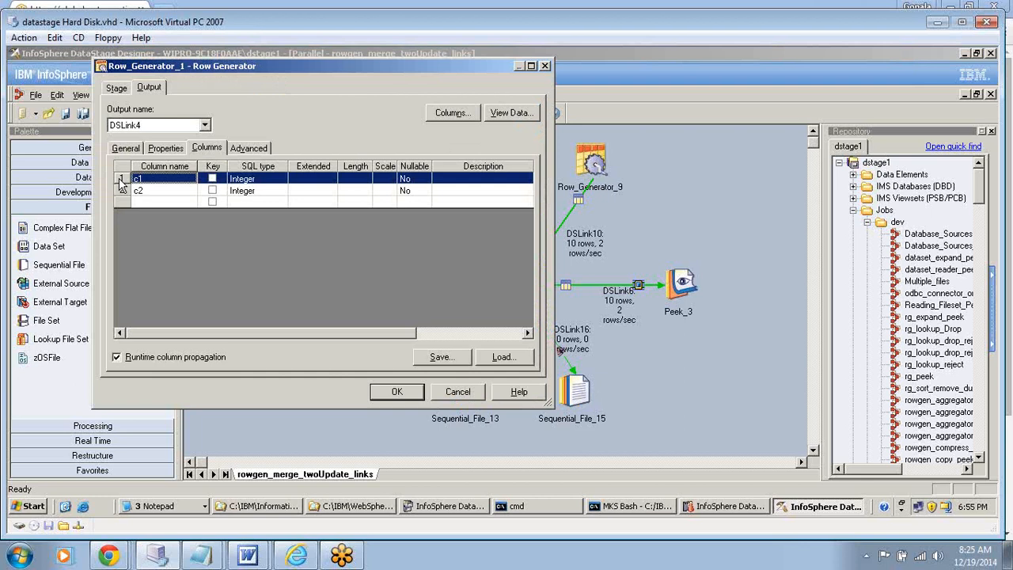
pyautogui.doubleClick(121, 181)
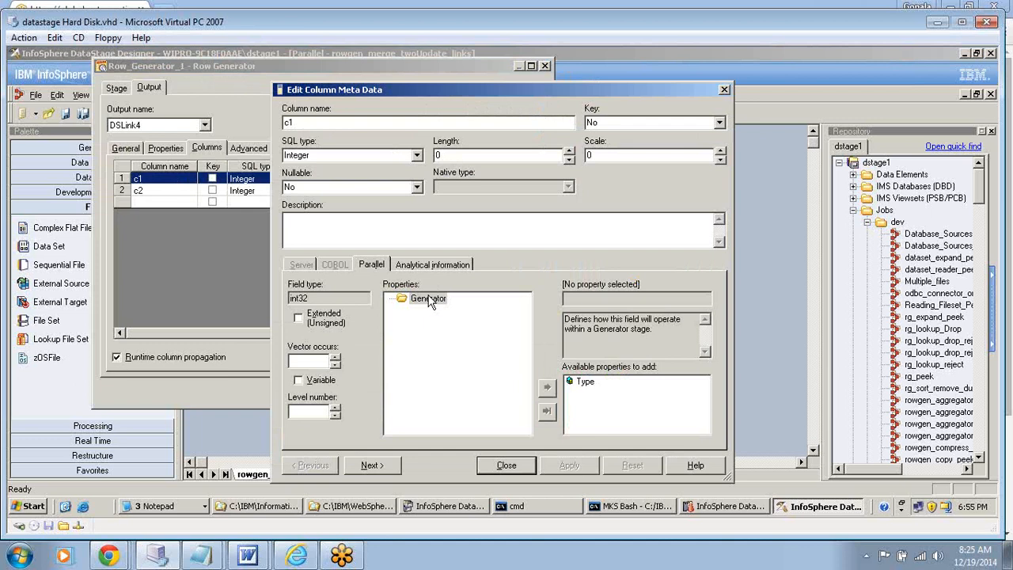
pyautogui.click(428, 300)
pyautogui.doubleClick(585, 381)
pyautogui.doubleClick(592, 393)
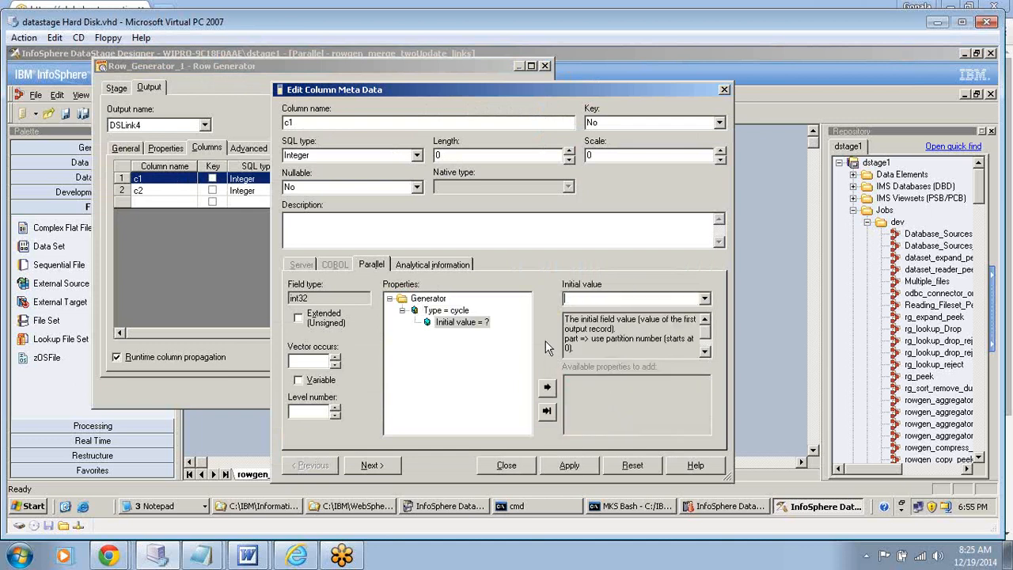
pyautogui.click(581, 298)
pyautogui.write('0')
pyautogui.press('Return')
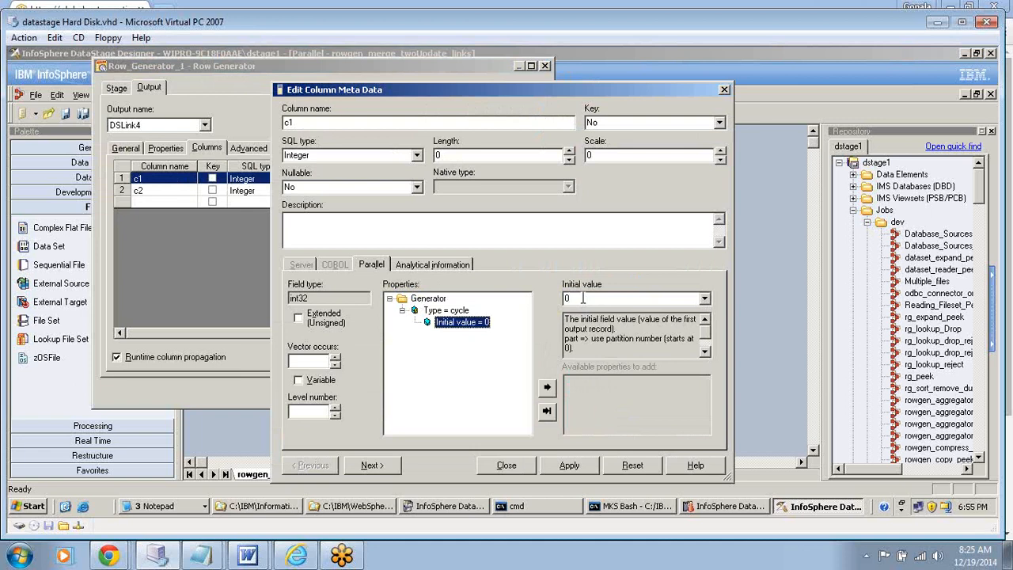
pyautogui.press('Tab')
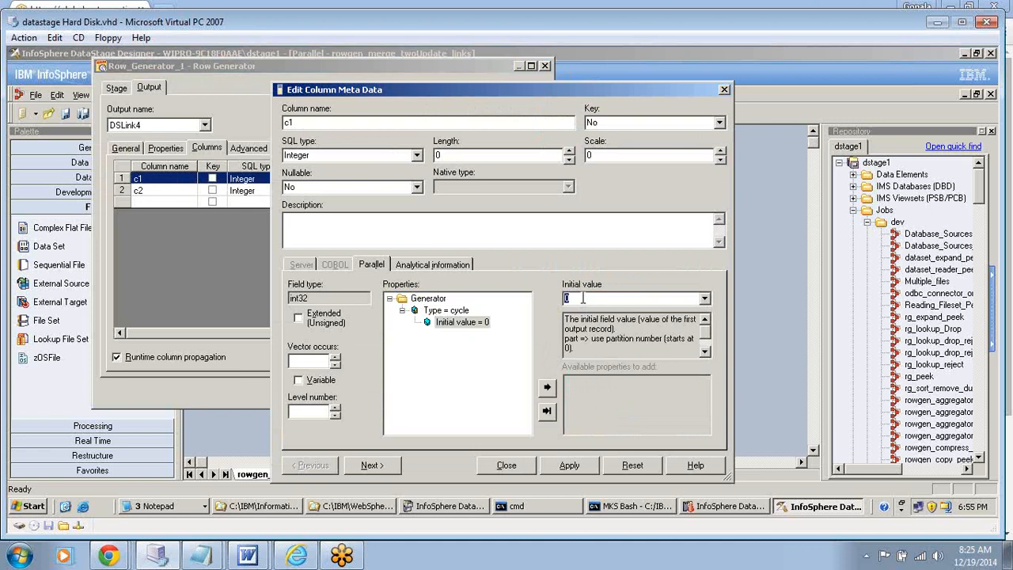
pyautogui.click(582, 298)
pyautogui.write('1')
pyautogui.press('BackSpace')
pyautogui.press('BackSpace')
pyautogui.write('1')
pyautogui.press('BackSpace')
# - Set the cycle's initial value for column c1 to 9, apply it, and accept the Row_Generator_1 properties
pyautogui.write('9')
pyautogui.click(568, 467)
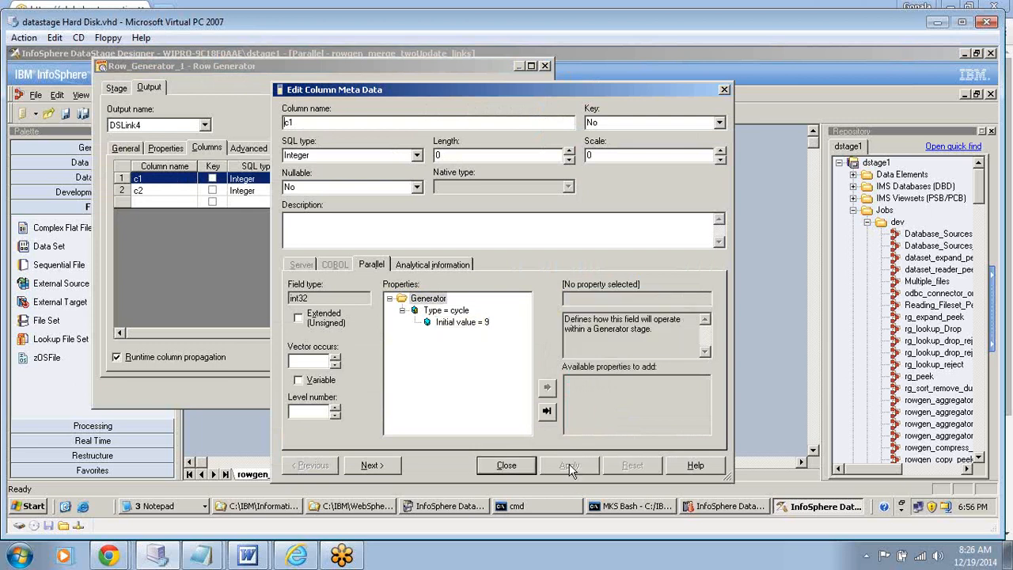
pyautogui.click(507, 466)
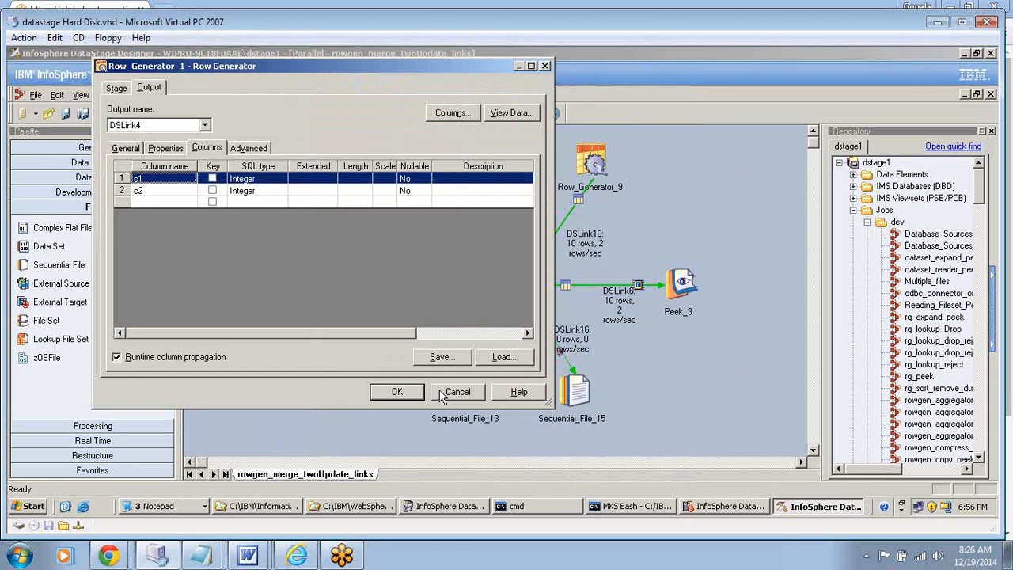
pyautogui.click(396, 393)
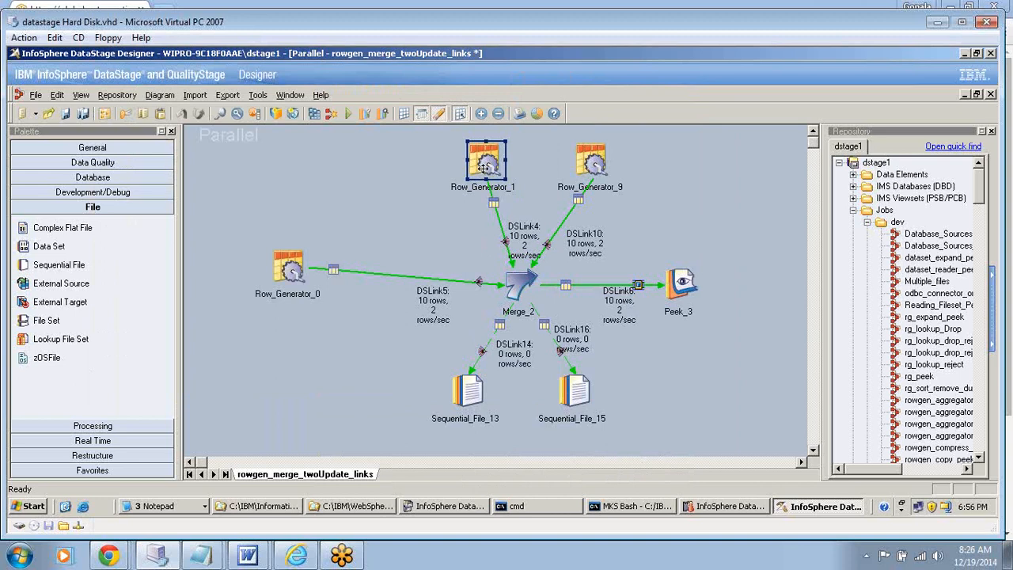
# - Check in Merge_2's link ordering which output links carry the Update 1 and Update 2 rejects
pyautogui.click(467, 398)
pyautogui.doubleClick(520, 283)
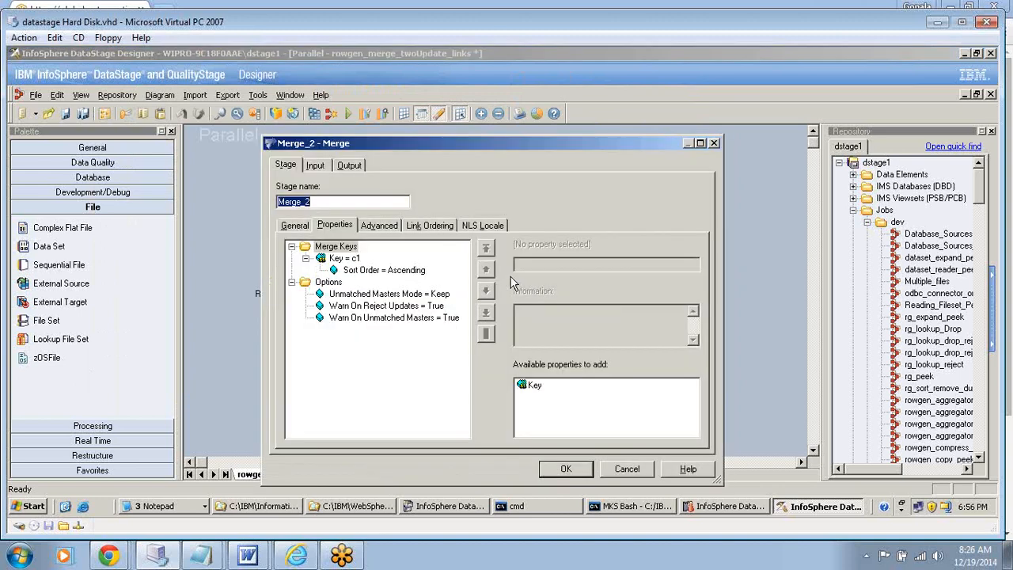
pyautogui.click(430, 226)
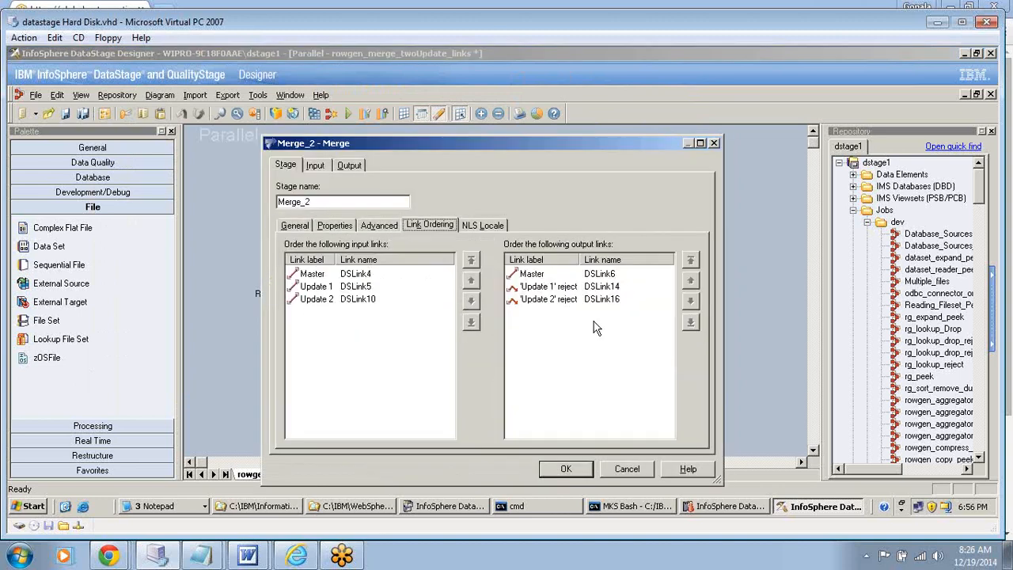
pyautogui.click(538, 288)
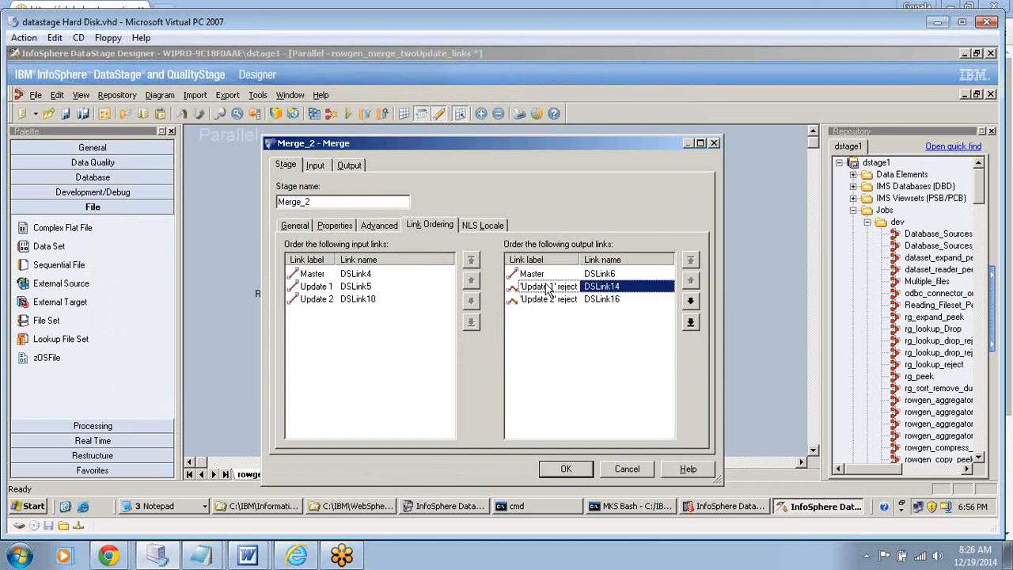
pyautogui.click(584, 300)
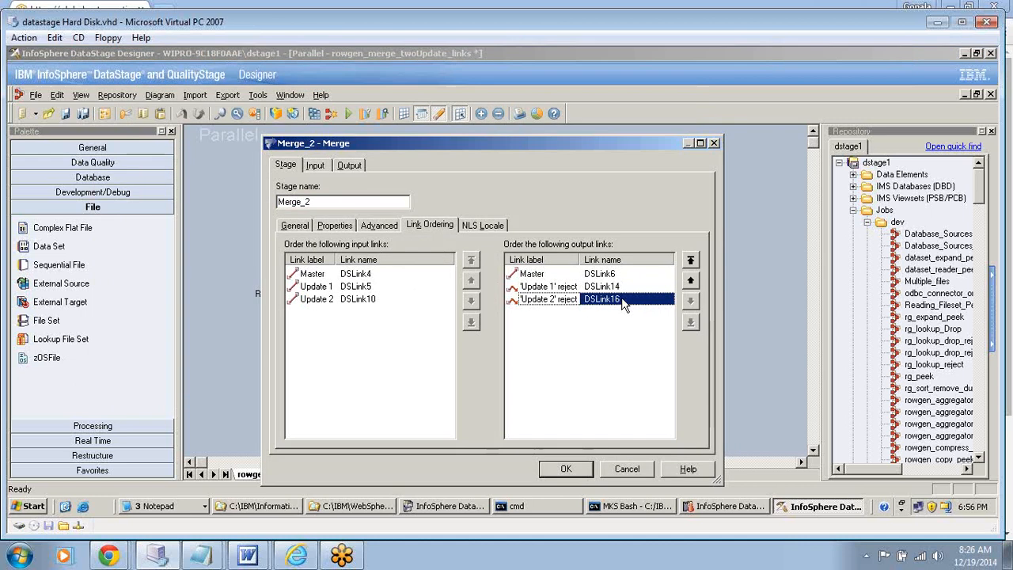
pyautogui.click(569, 470)
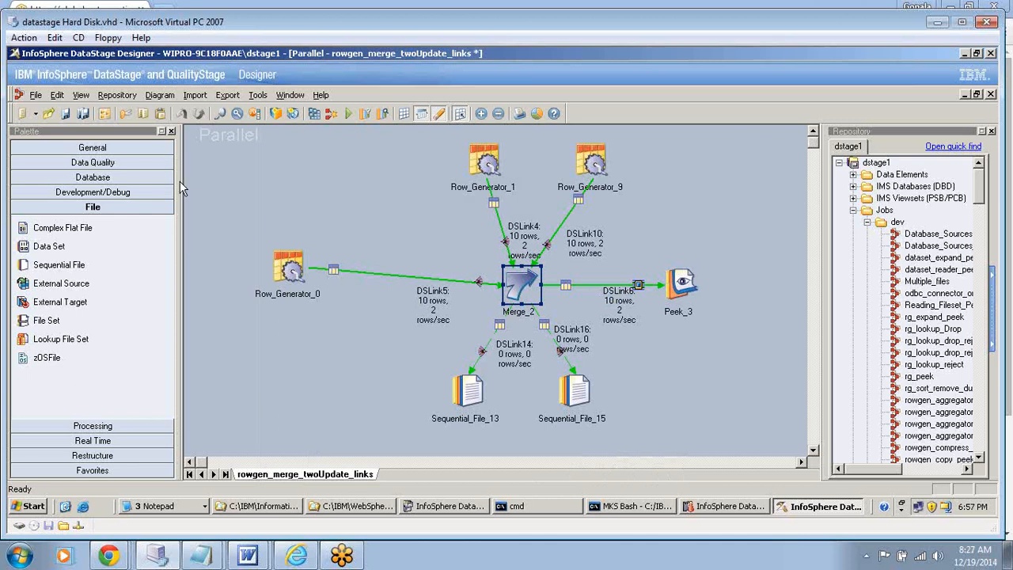
# - Save the changed job and compile it again
pyautogui.click(66, 114)
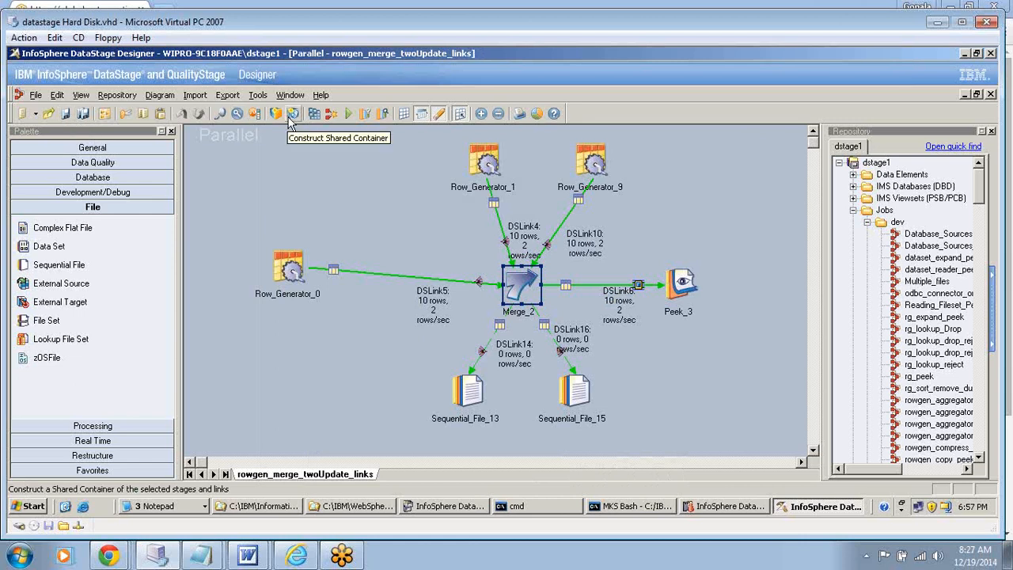
pyautogui.click(314, 114)
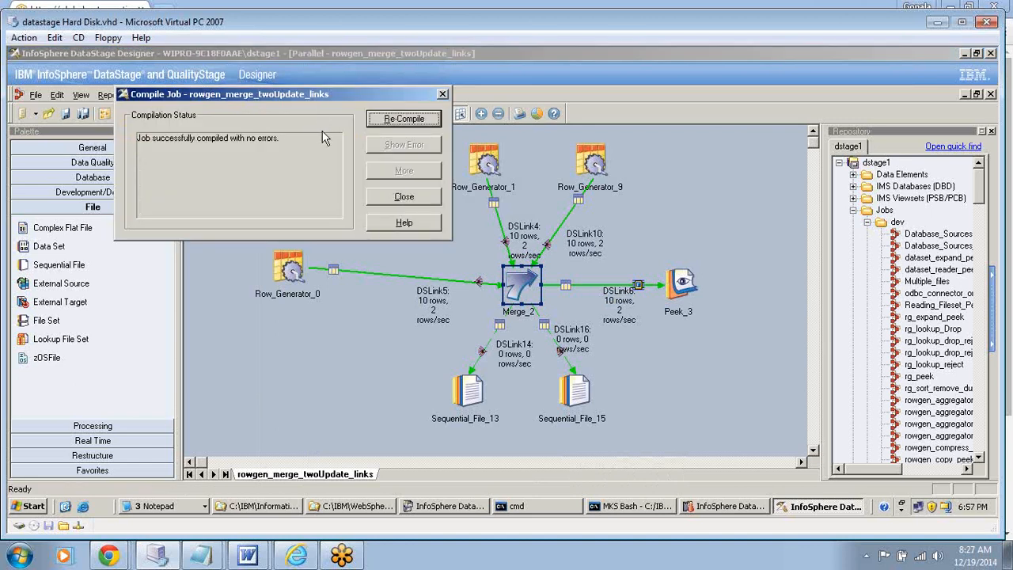
# - Close the compile results and run the rowgen_merge_twoUpdate_links job with no limit on warnings
pyautogui.click(399, 195)
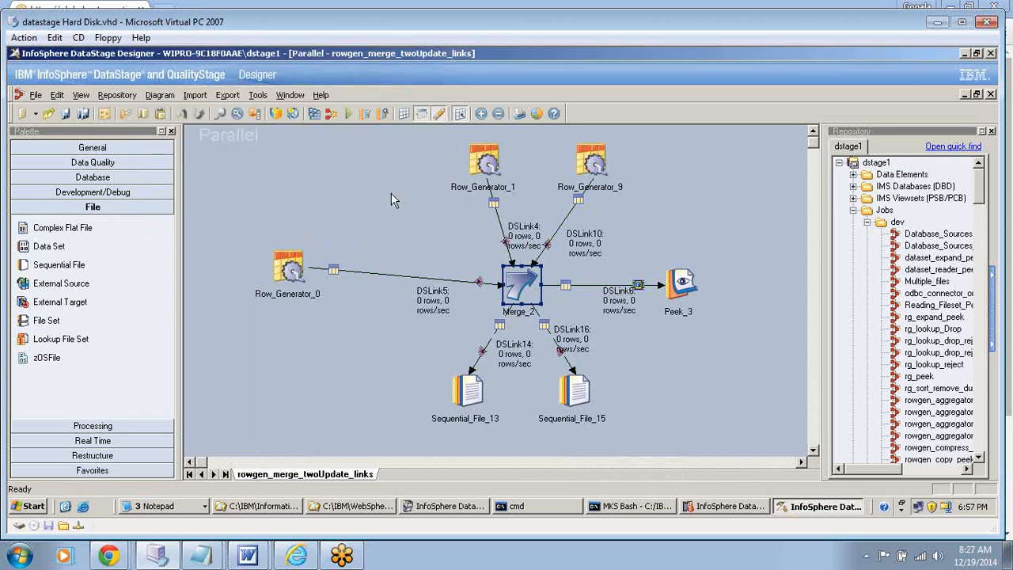
pyautogui.click(349, 115)
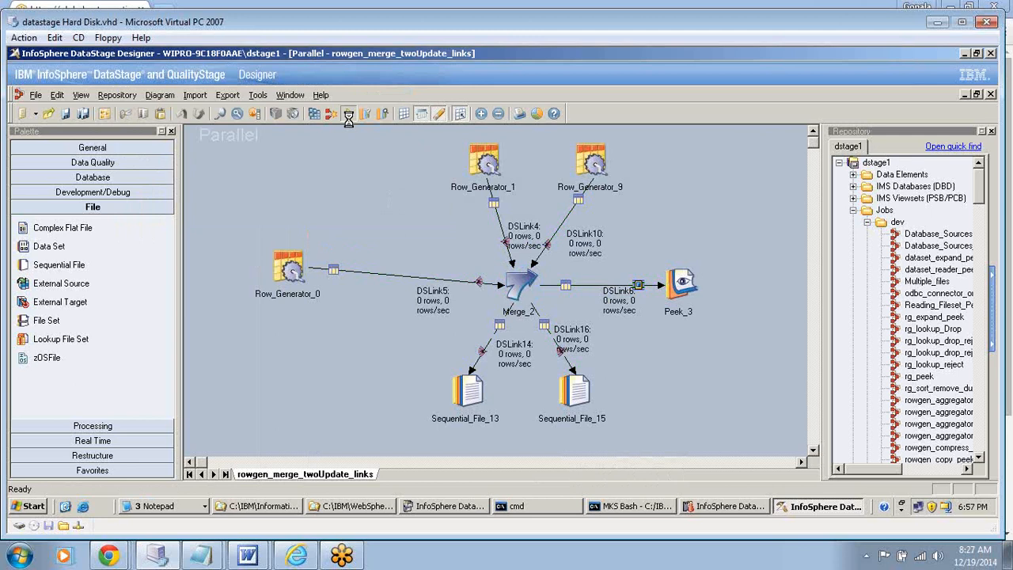
pyautogui.click(261, 343)
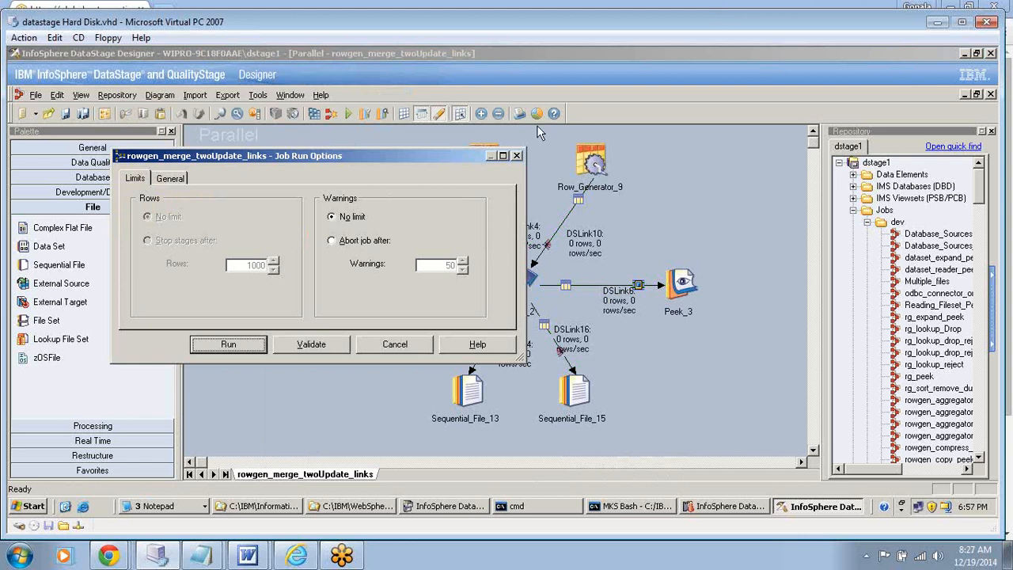
pyautogui.click(227, 346)
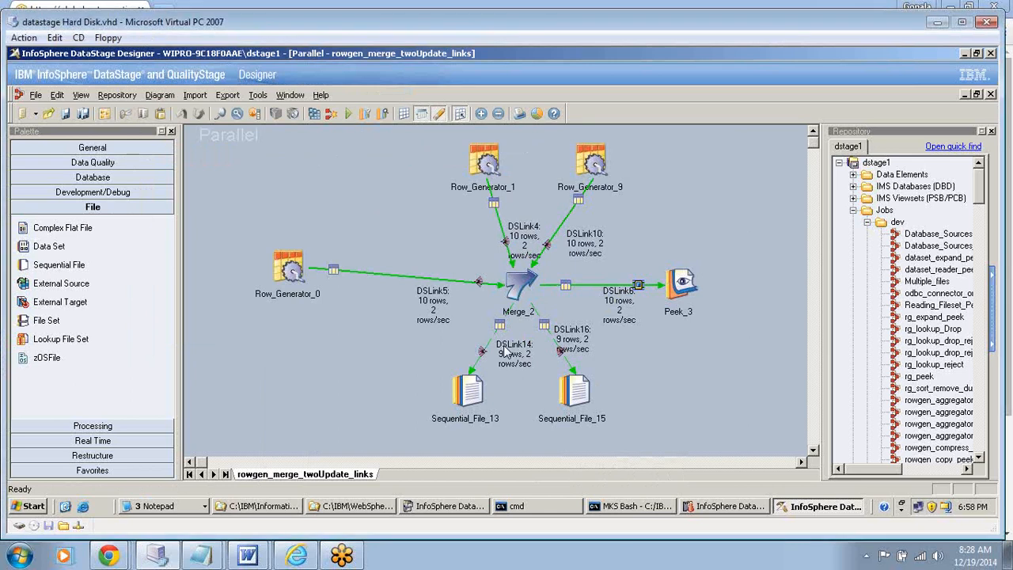
# - View up to 100 rows of the rejected data that DSLink16 wrote to Sequential_File_15, and close the Data Browser
pyautogui.click(571, 340)
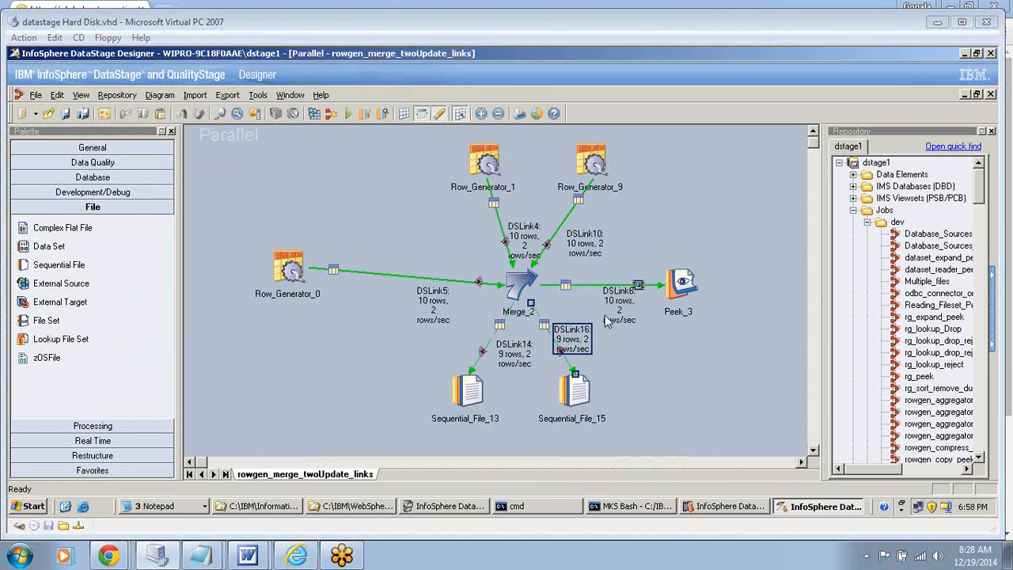
pyautogui.click(576, 390)
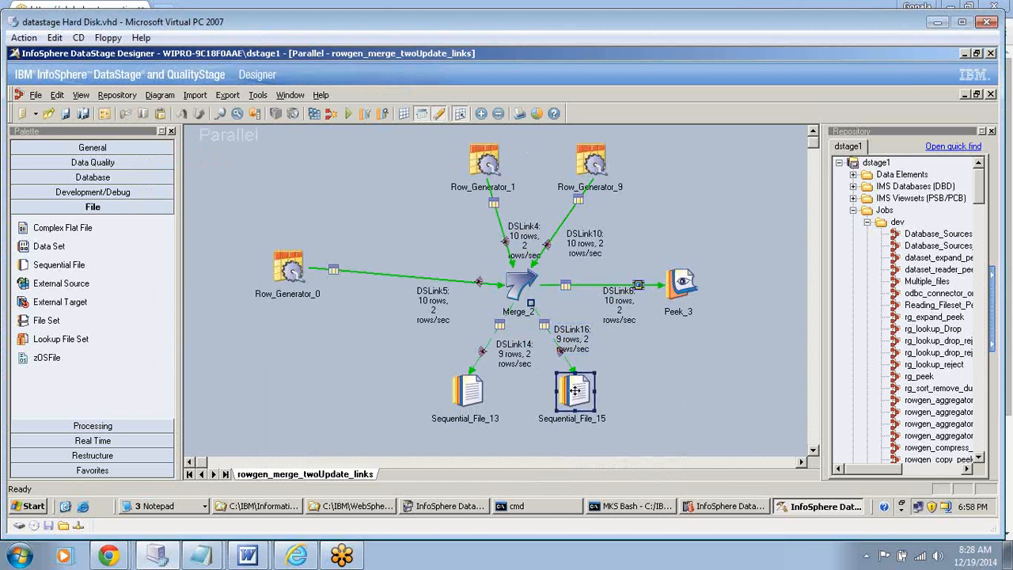
pyautogui.doubleClick(576, 390)
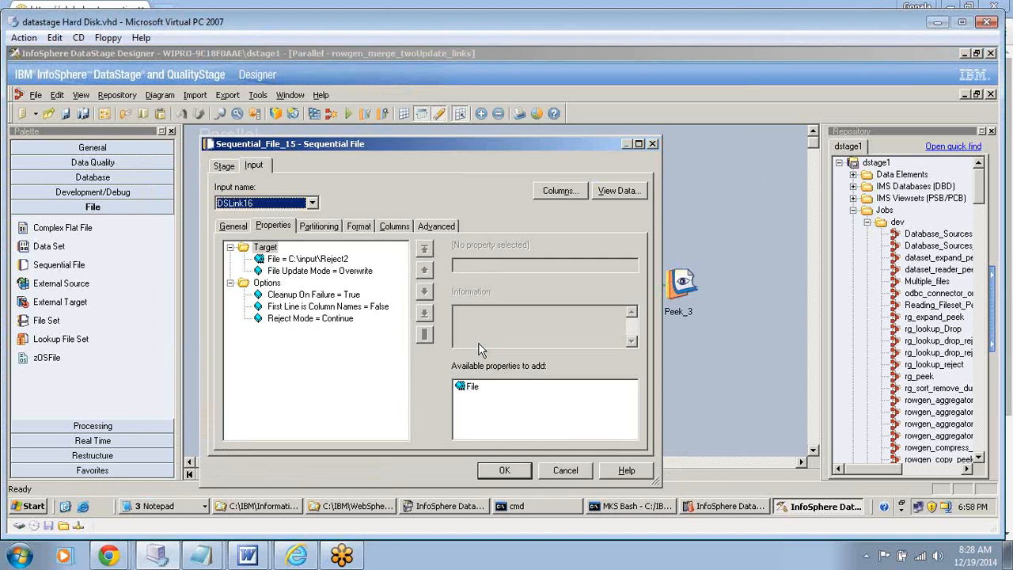
pyautogui.click(618, 190)
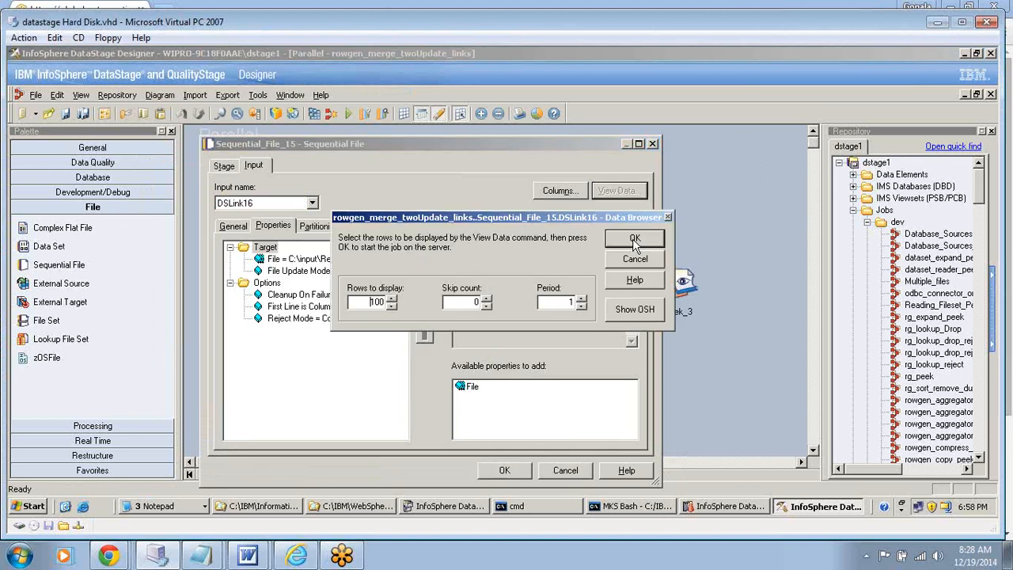
pyautogui.click(634, 239)
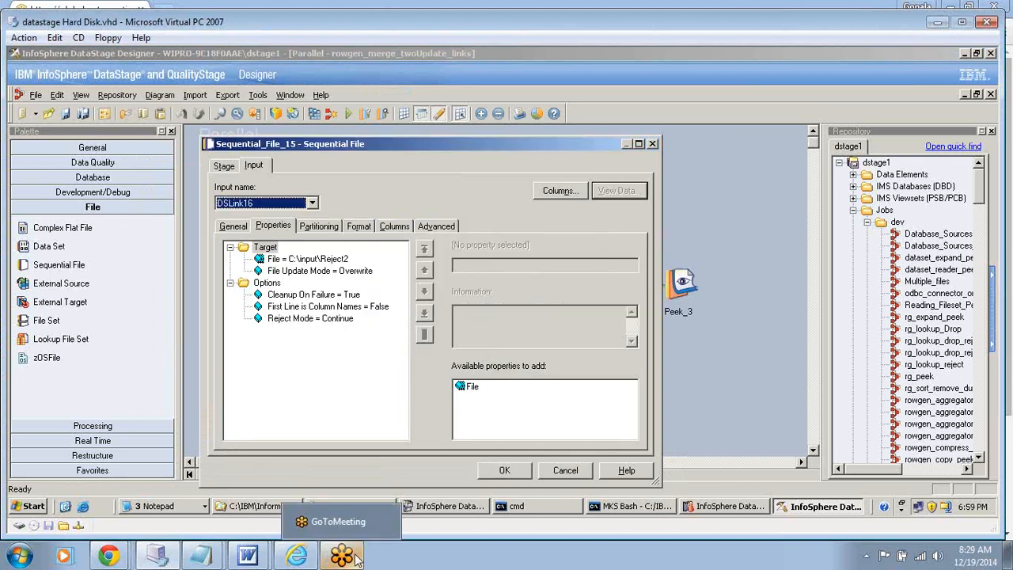
pyautogui.moveTo(251, 558)
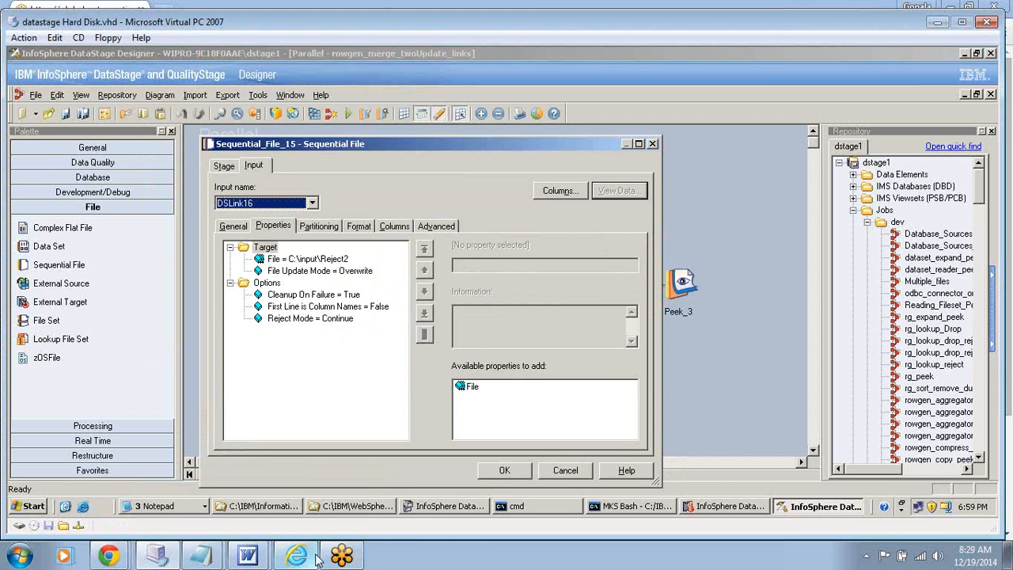
pyautogui.click(108, 556)
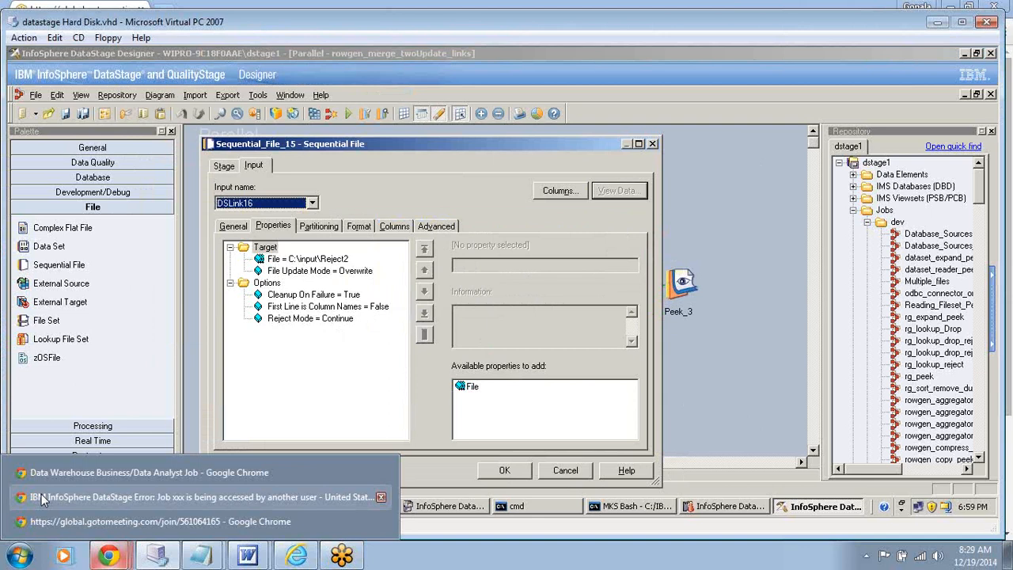
pyautogui.click(41, 493)
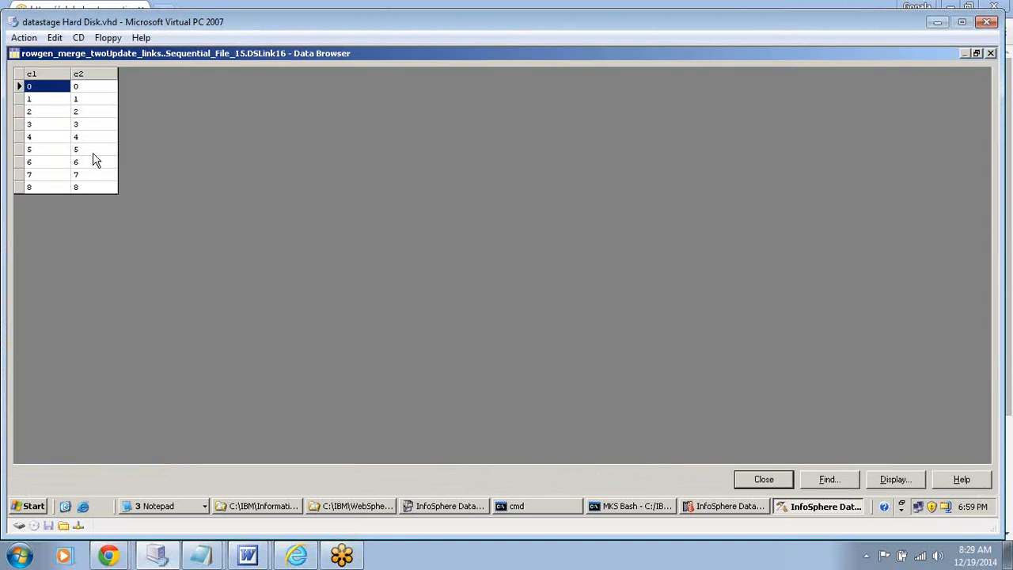
pyautogui.click(760, 481)
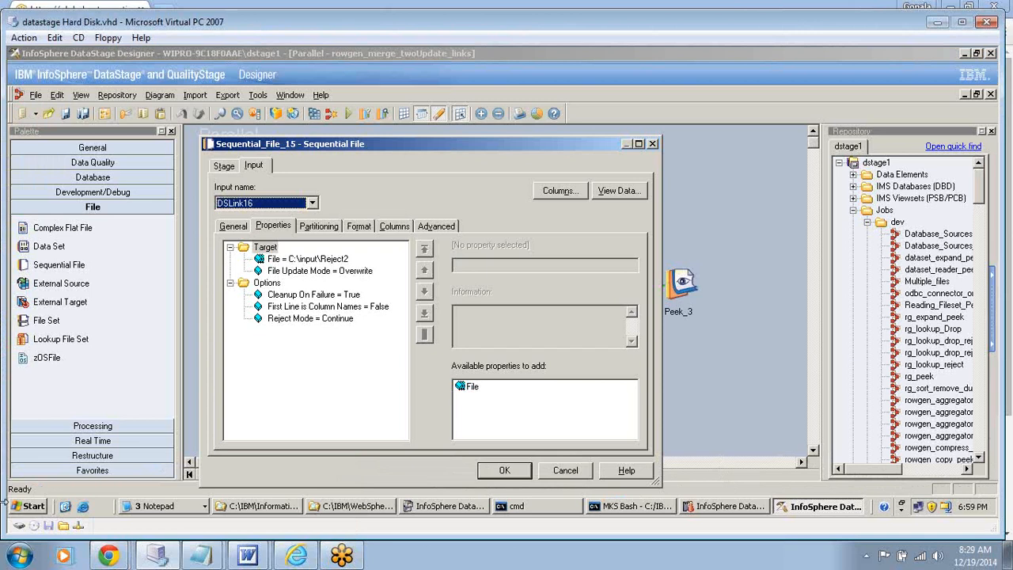
# - Browse to C:\input in the virtual machine's Windows Explorer and open the Reject1 file in Notepad
pyautogui.rightClick(30, 504)
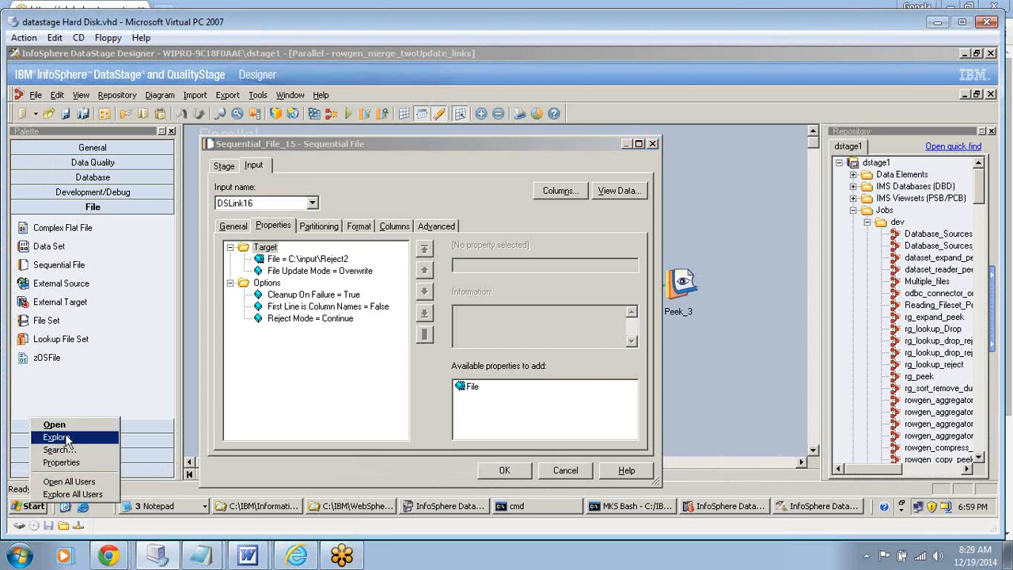
pyautogui.click(55, 437)
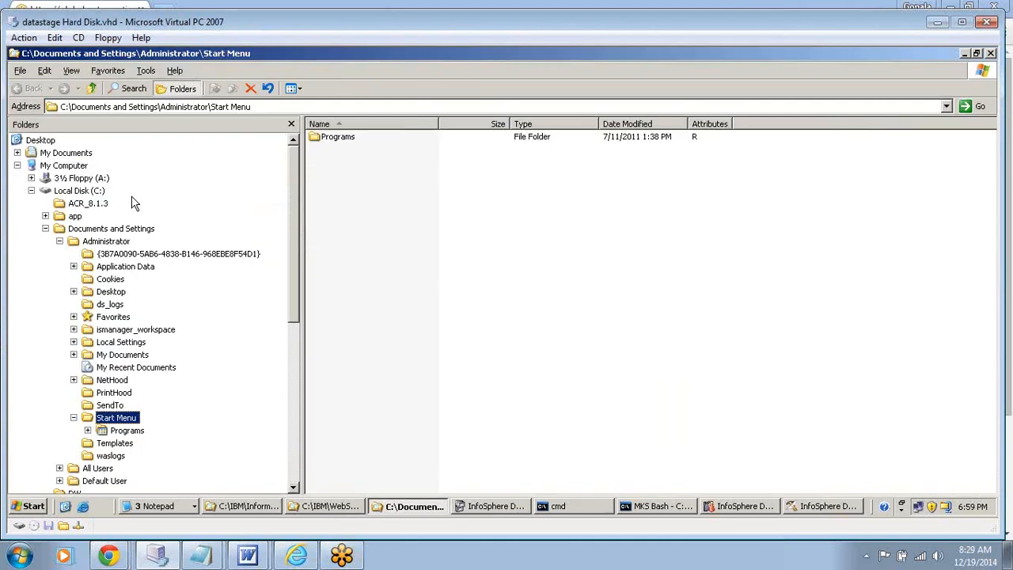
pyautogui.click(180, 192)
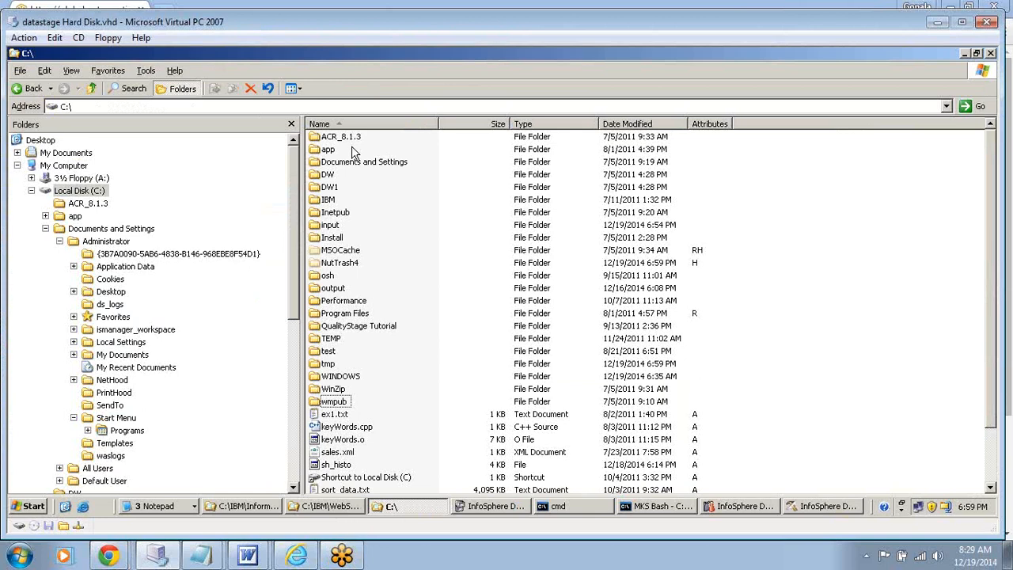
pyautogui.doubleClick(330, 225)
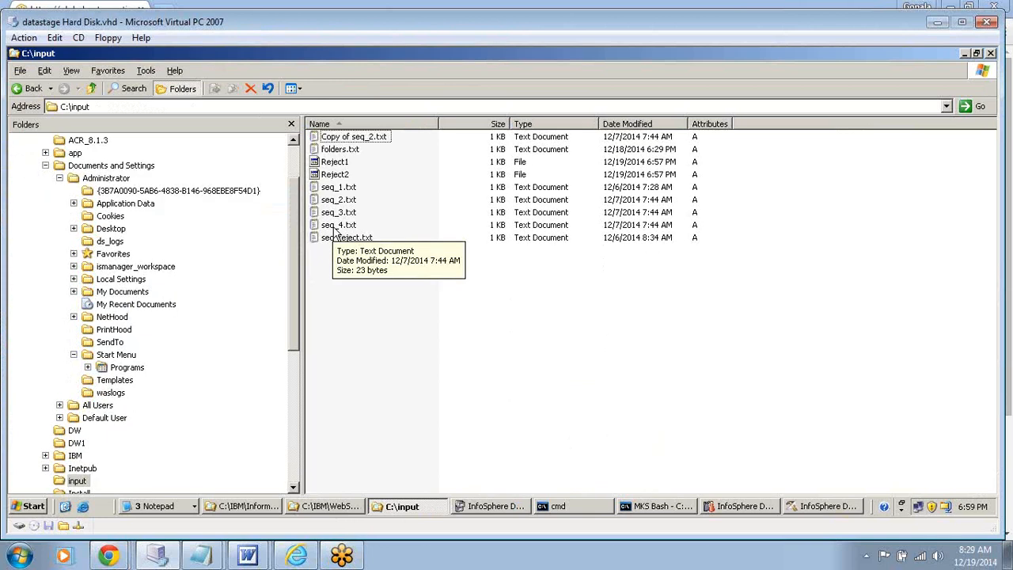
pyautogui.doubleClick(334, 162)
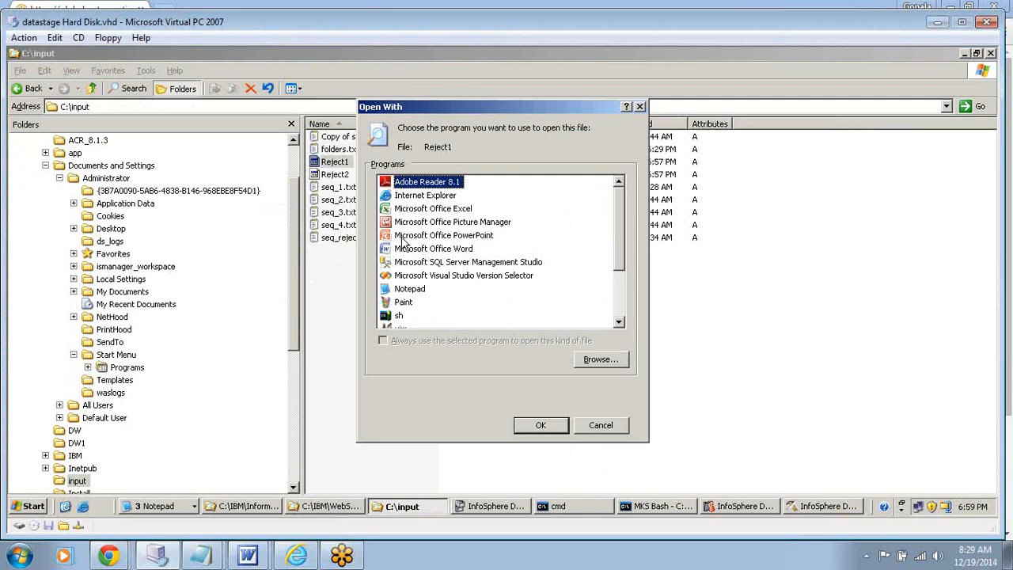
pyautogui.click(409, 288)
pyautogui.click(540, 425)
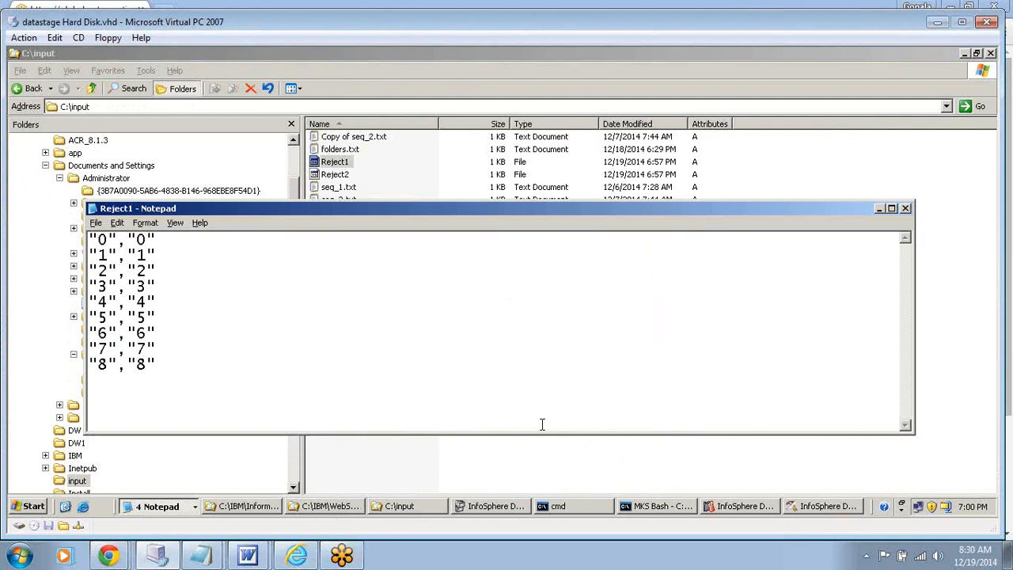
# - Open the Reject2 file from C:\input in Notepad, review its rejected rows, and close it
pyautogui.click(336, 175)
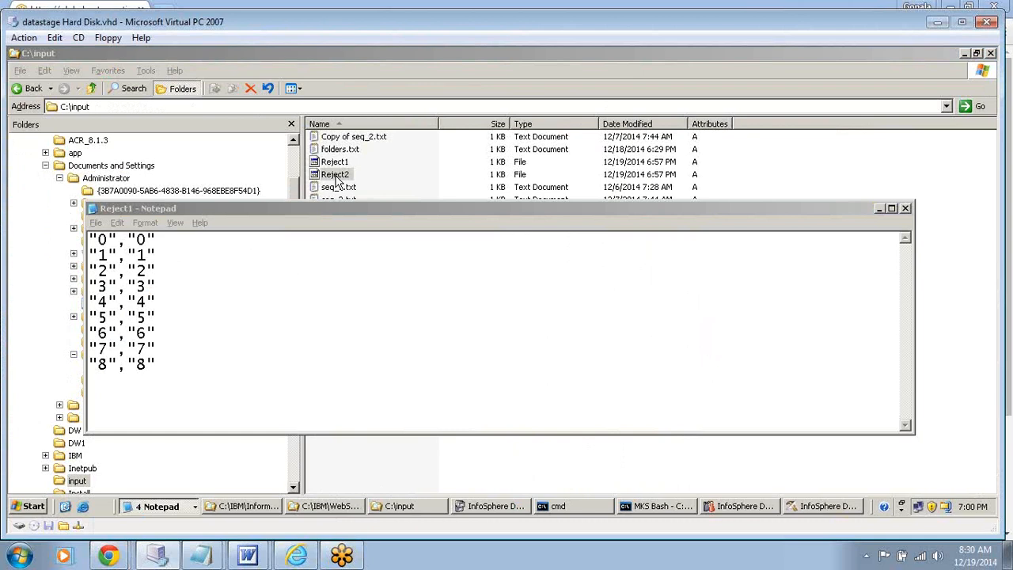
pyautogui.click(336, 181)
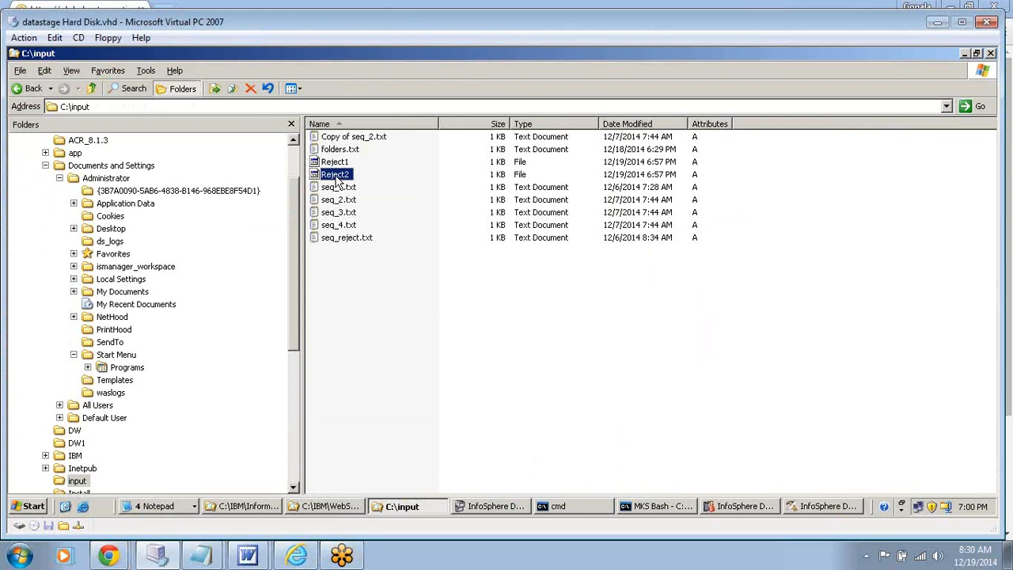
pyautogui.doubleClick(336, 176)
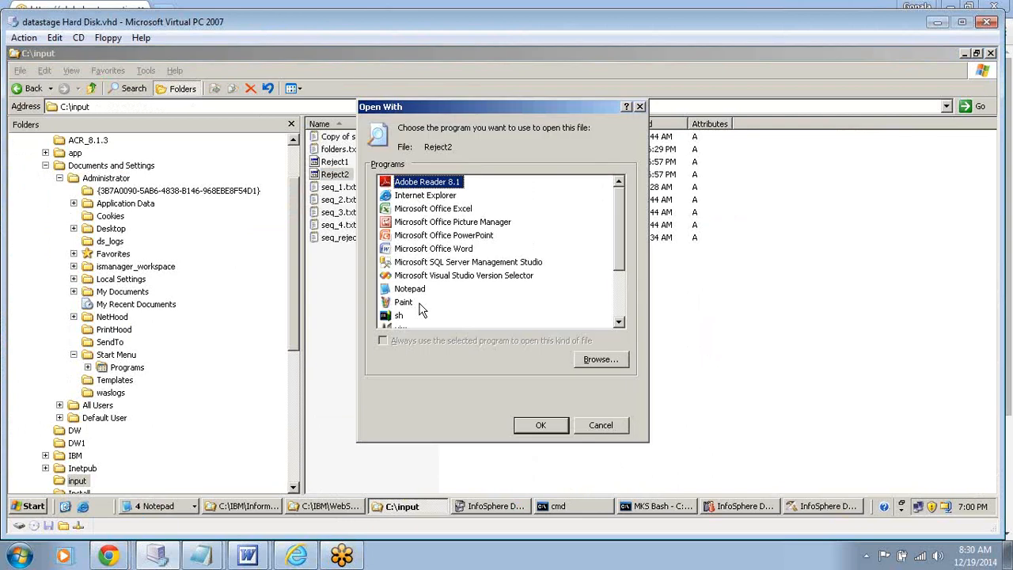
pyautogui.click(410, 289)
pyautogui.click(540, 425)
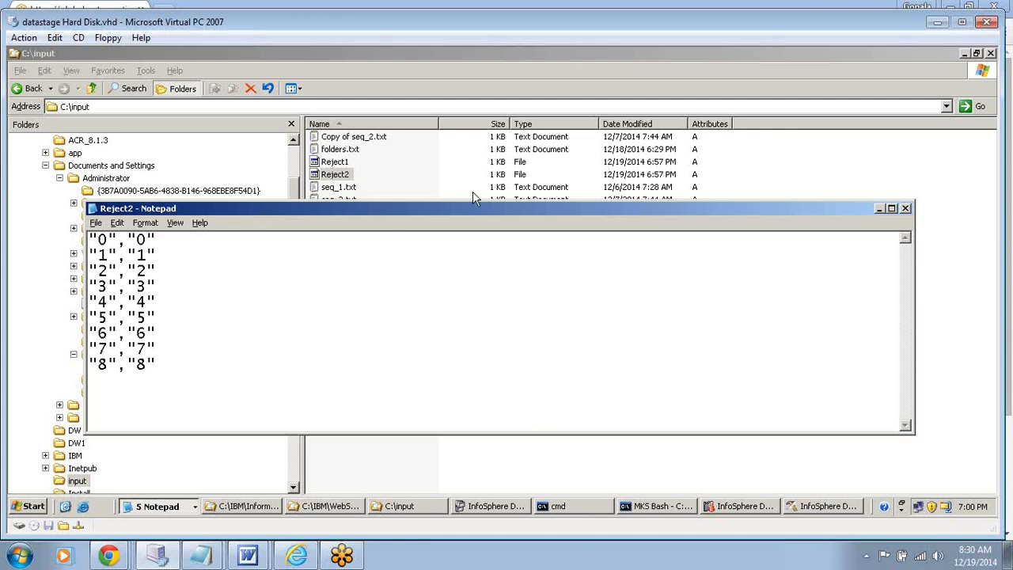
pyautogui.click(905, 210)
# - Reopen Reject1 and Reject2 in Notepad to compare their rejected rows, and close Reject2
pyautogui.doubleClick(340, 163)
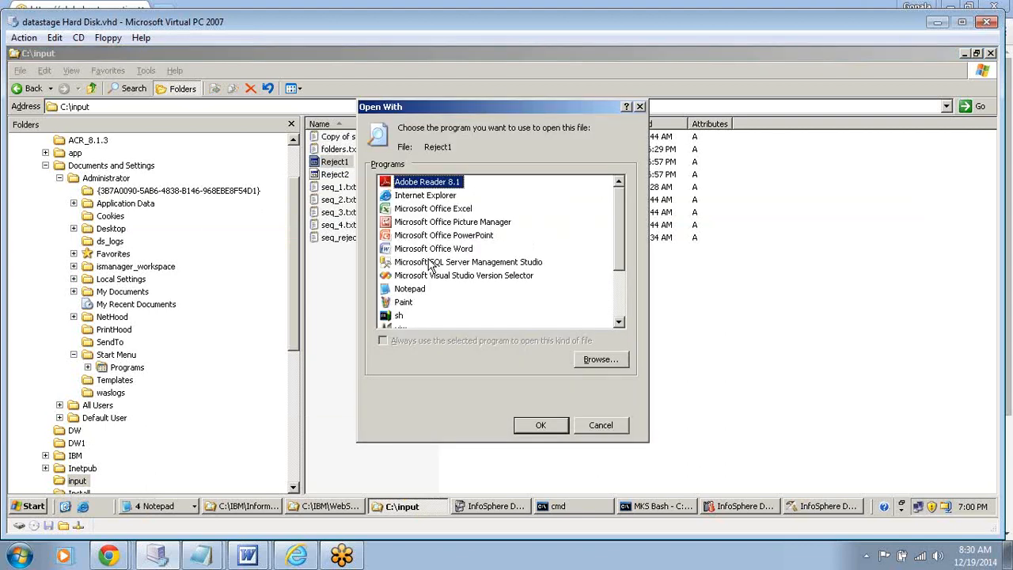
pyautogui.click(409, 288)
pyautogui.click(532, 425)
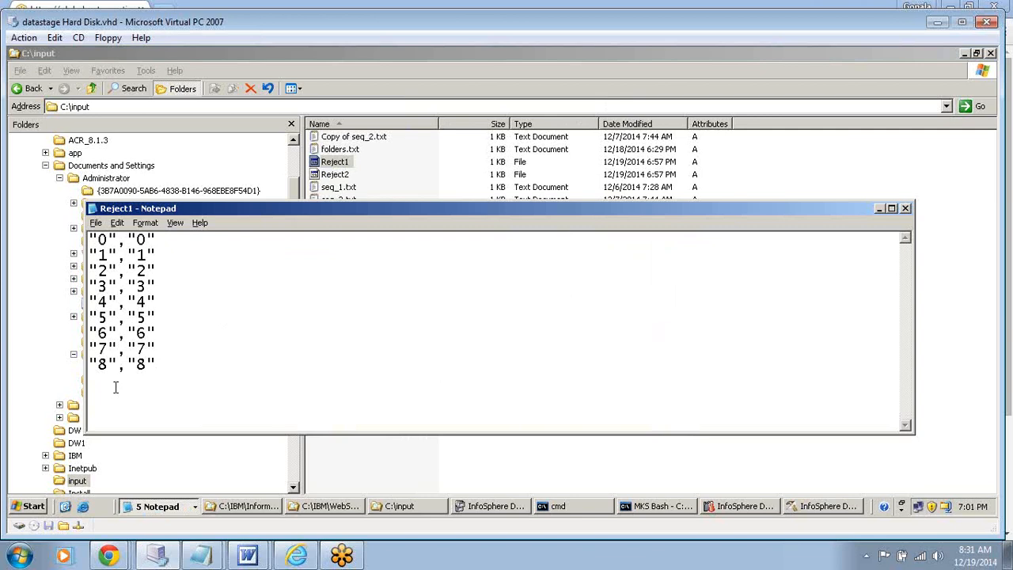
pyautogui.click(345, 176)
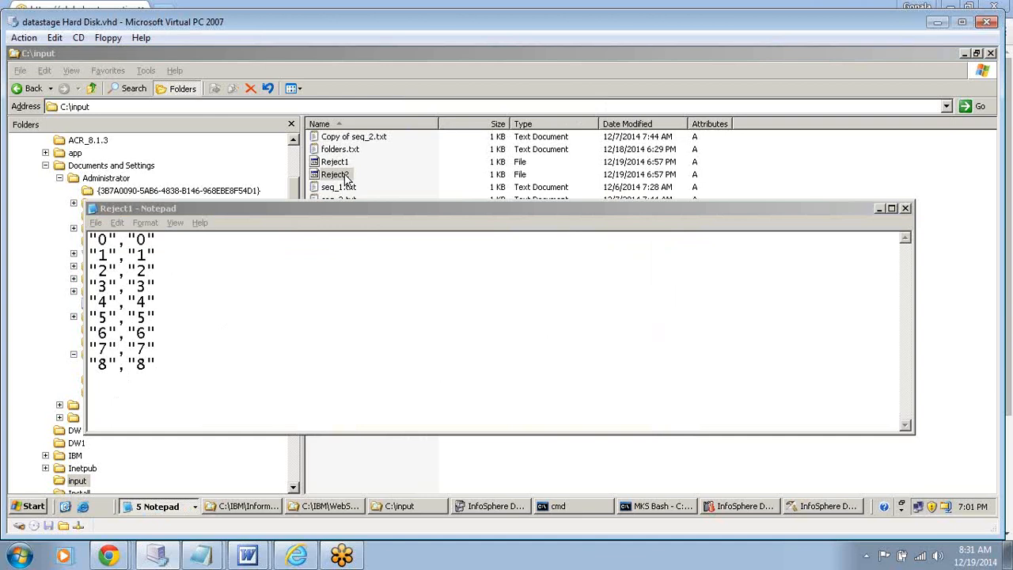
pyautogui.doubleClick(340, 175)
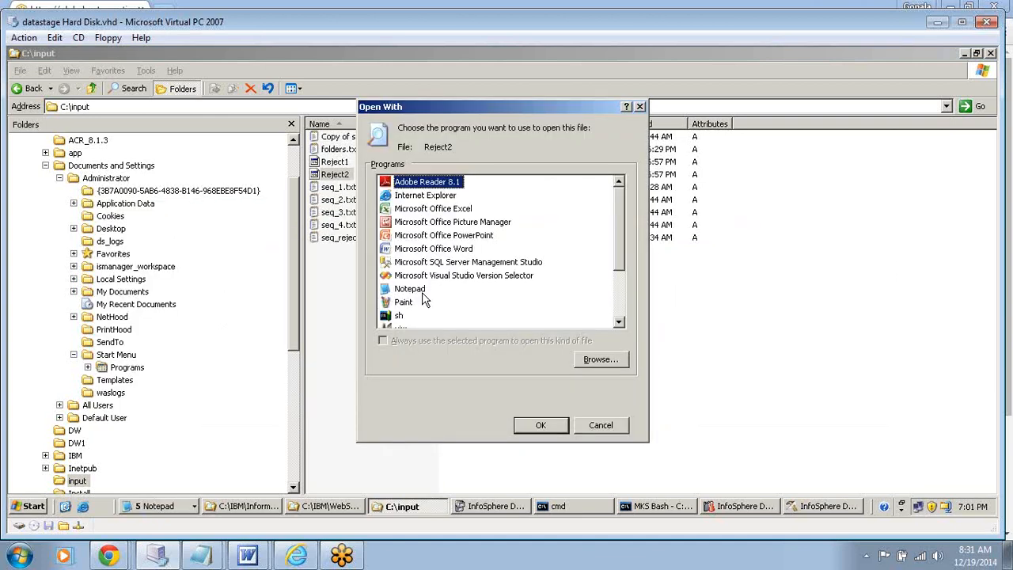
pyautogui.doubleClick(424, 291)
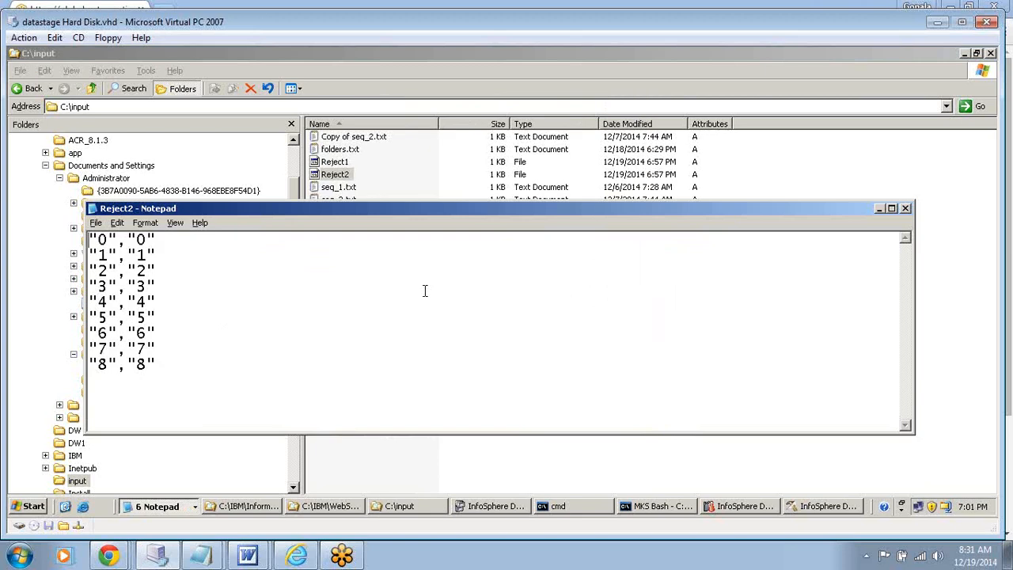
pyautogui.click(906, 209)
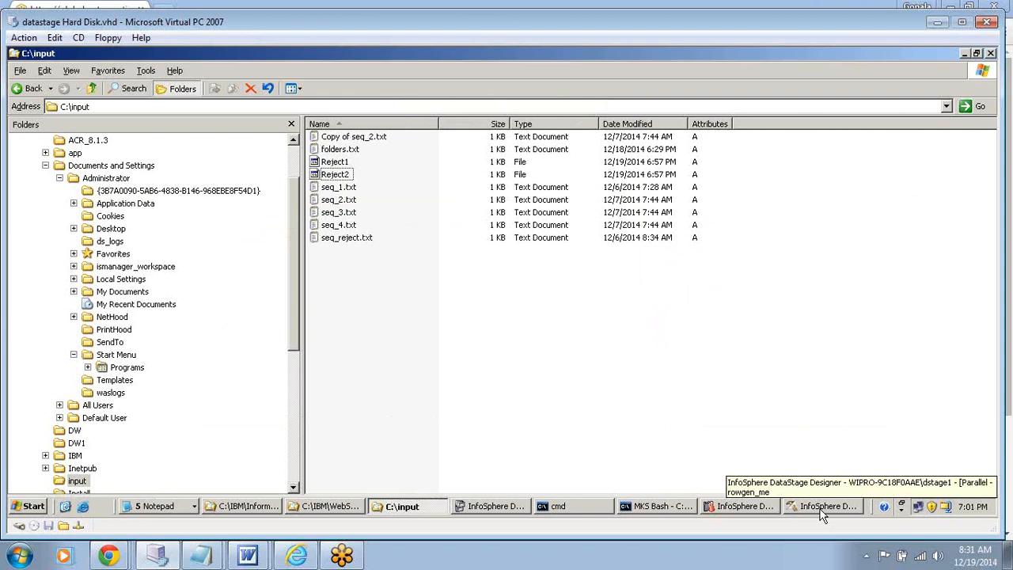
# - Return to DataStage Designer and accept the Sequential_File_15 stage properties
pyautogui.click(821, 510)
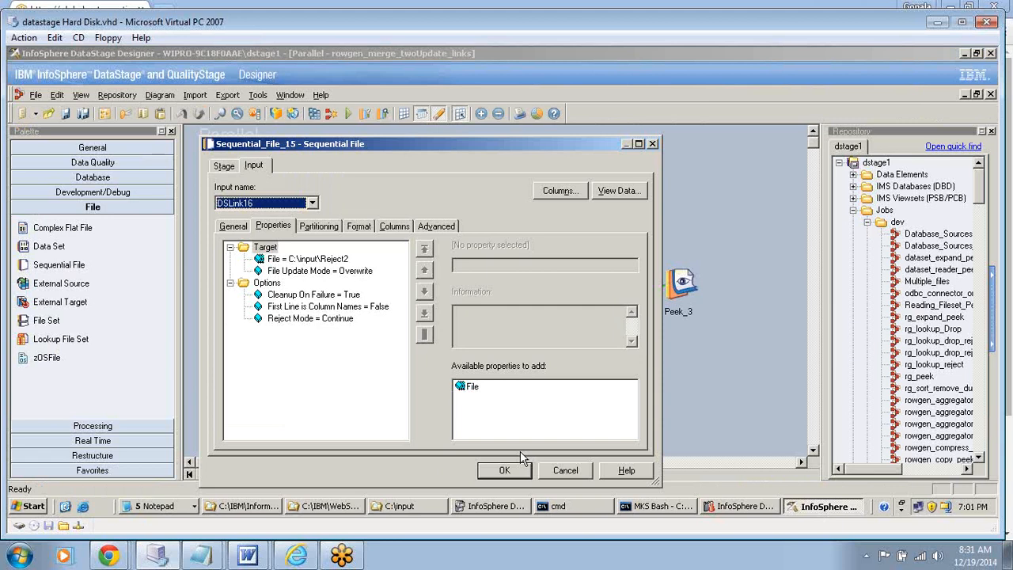
pyautogui.click(506, 471)
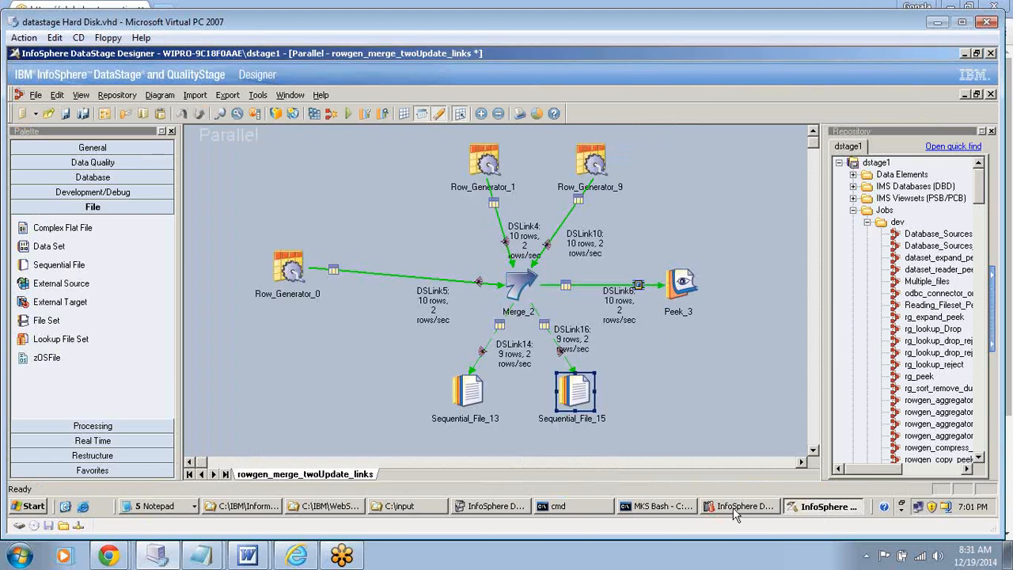
# - Switch to DataStage Director, show the status of all jobs, and sort them by start time with the latest first
pyautogui.click(736, 511)
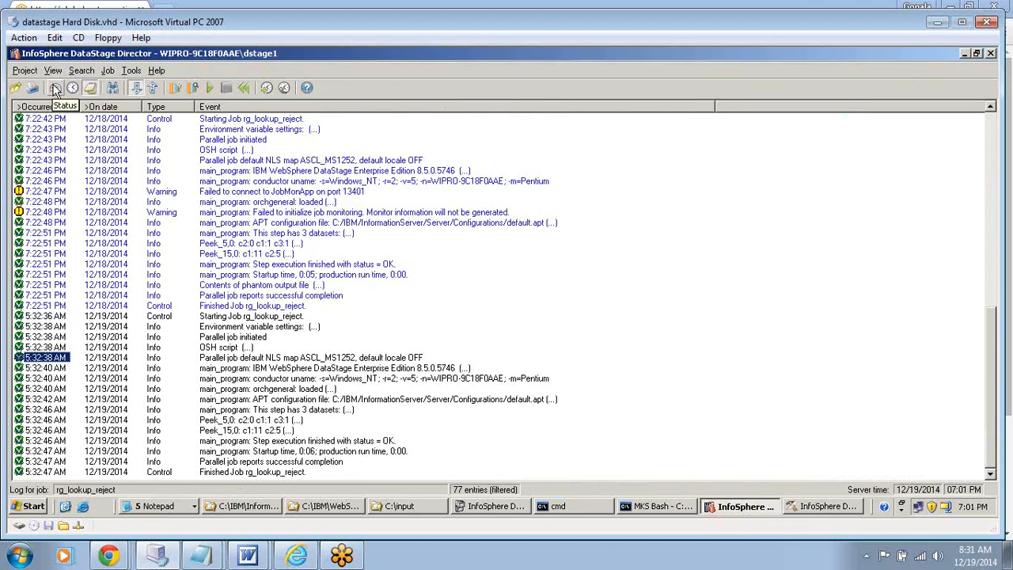
pyautogui.click(54, 89)
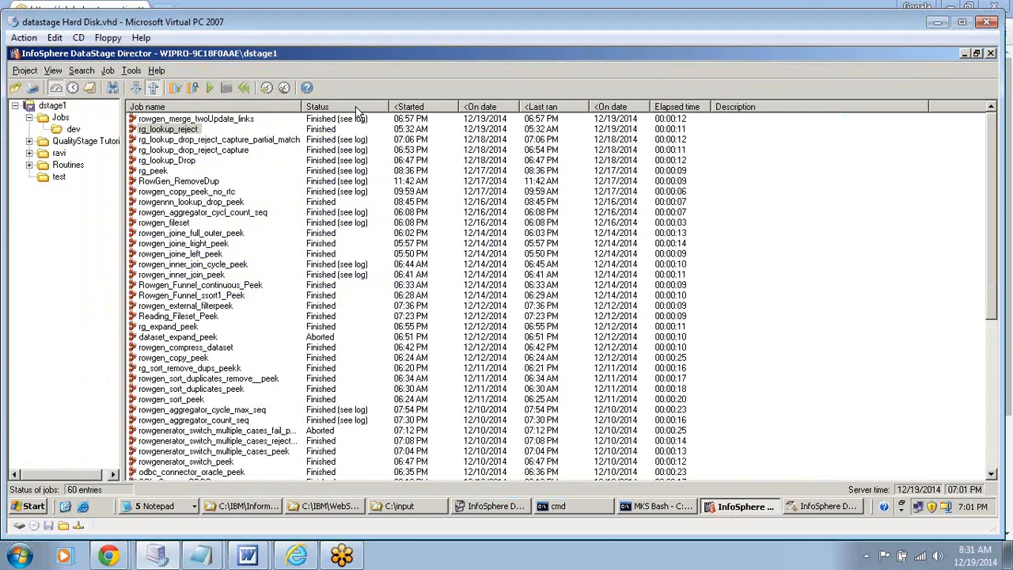
pyautogui.click(355, 108)
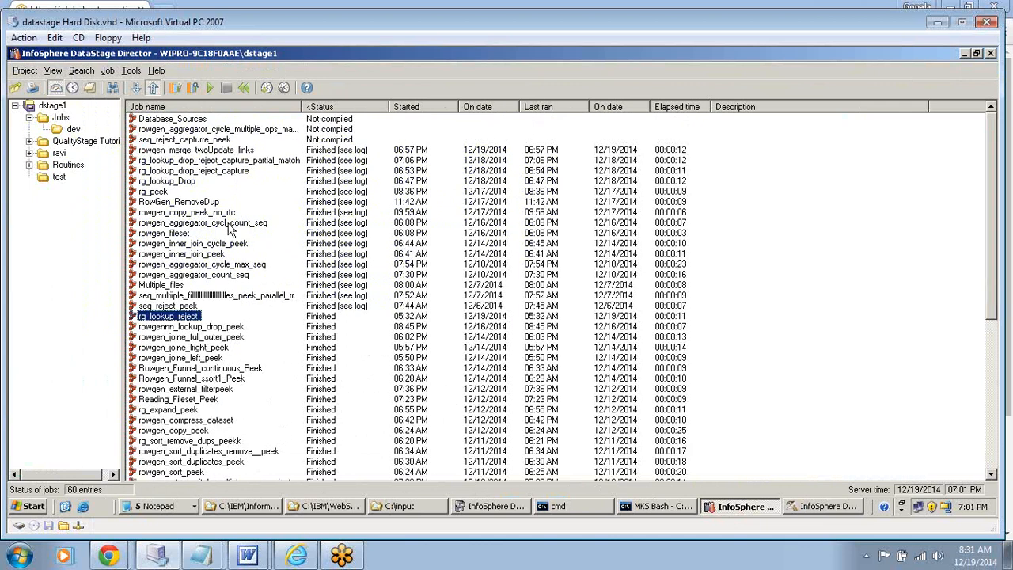
pyautogui.click(433, 105)
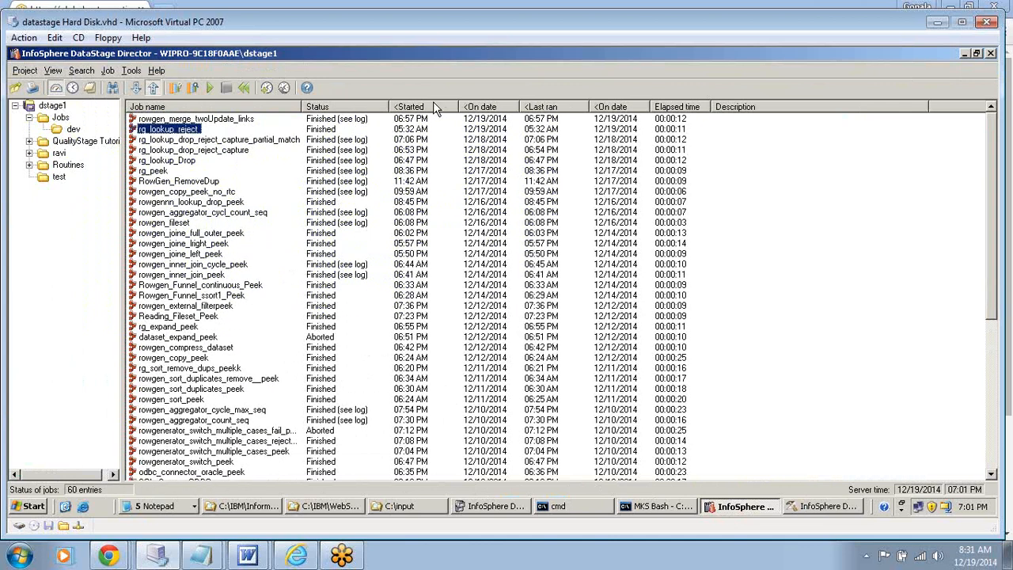
# - Open the log of the rowgen_merge_twoUpdate_links job, view the details of a Merge_2 rejected-update warning, and close them
pyautogui.press('Up')
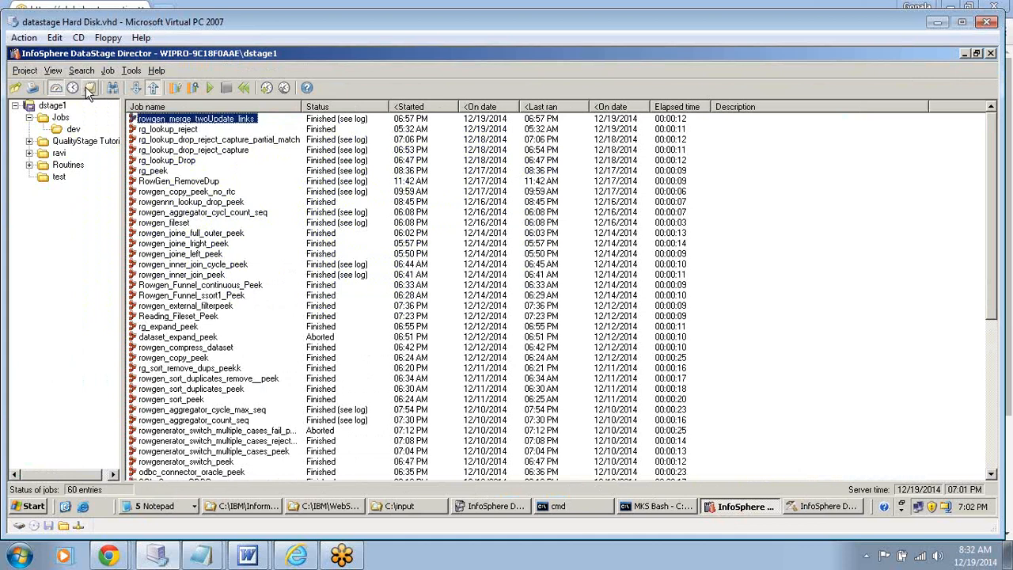
pyautogui.click(90, 88)
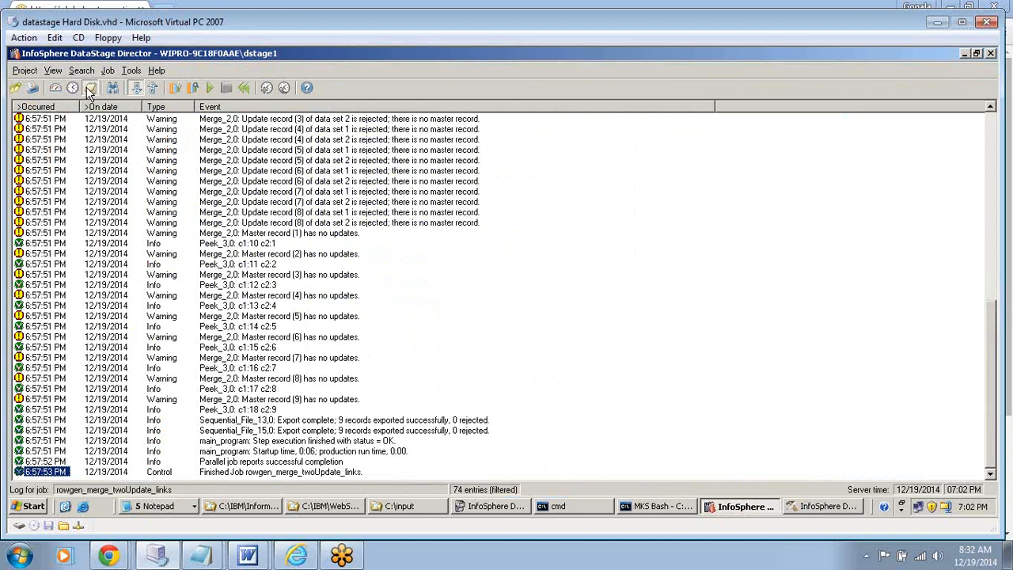
pyautogui.doubleClick(291, 120)
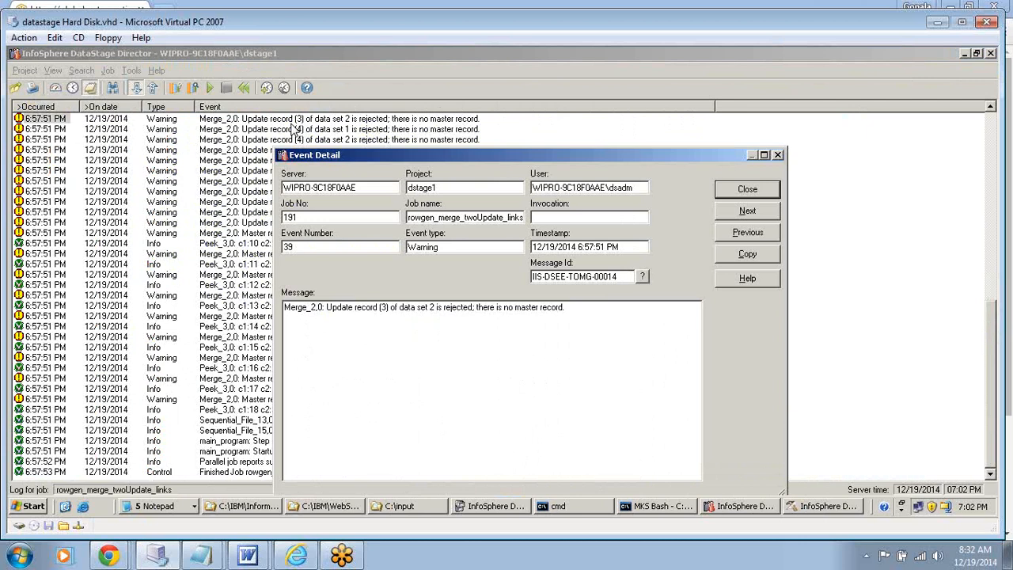
pyautogui.click(744, 190)
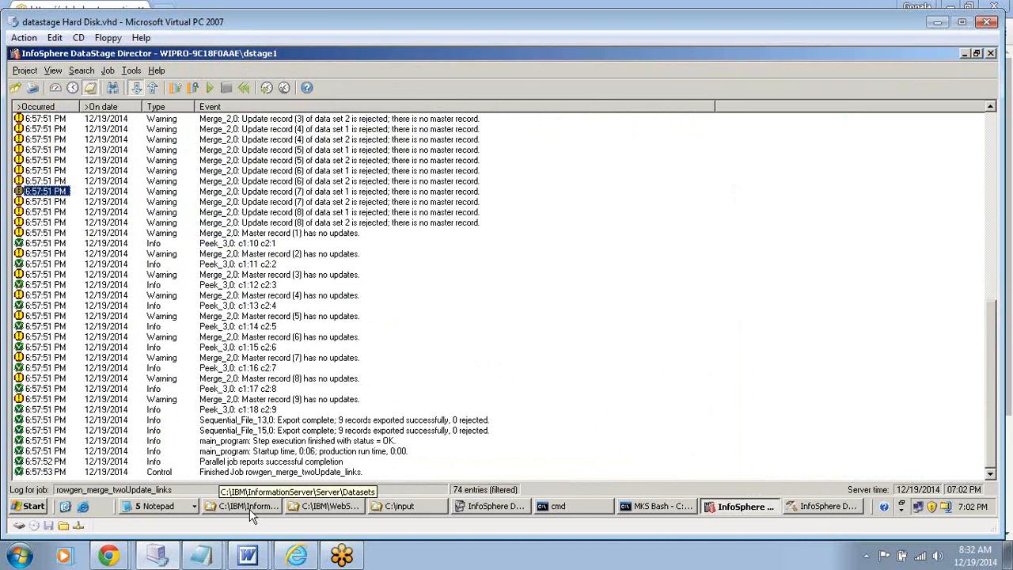
# - Switch to DataStage Designer, inspect the generator metadata of column c1 in Row_Generator_9, and accept the stage properties
pyautogui.click(815, 508)
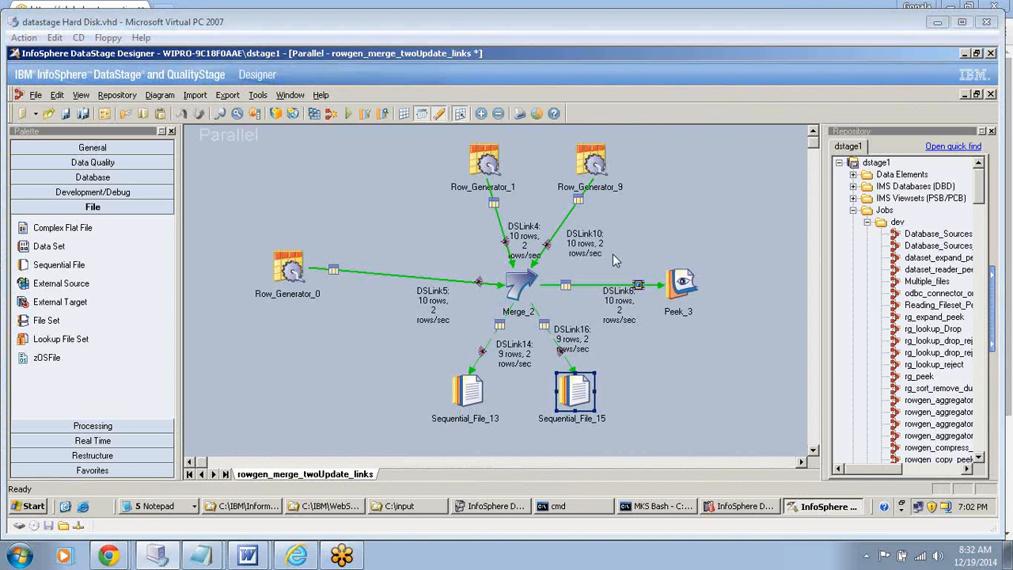
pyautogui.click(592, 164)
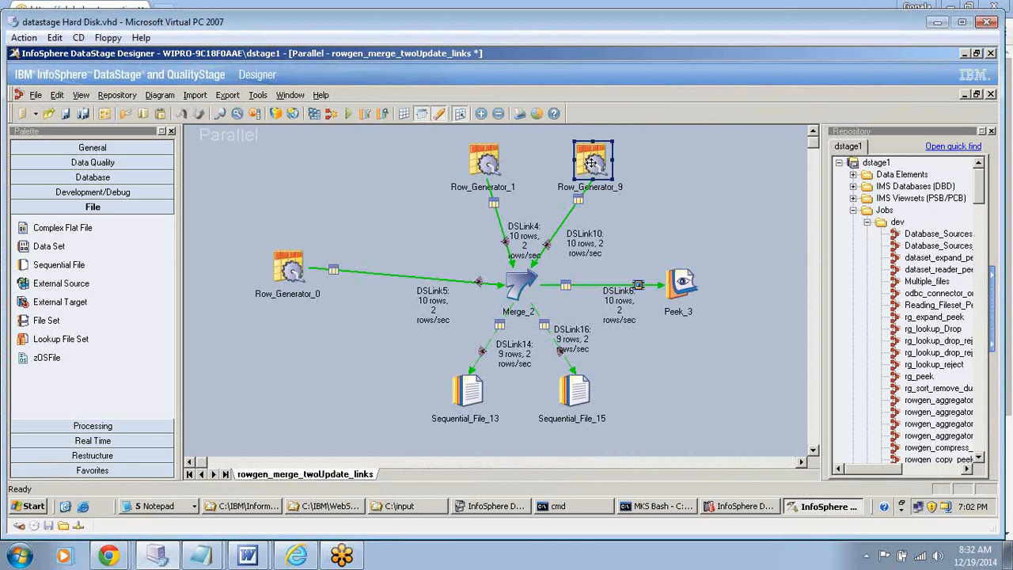
pyautogui.doubleClick(591, 163)
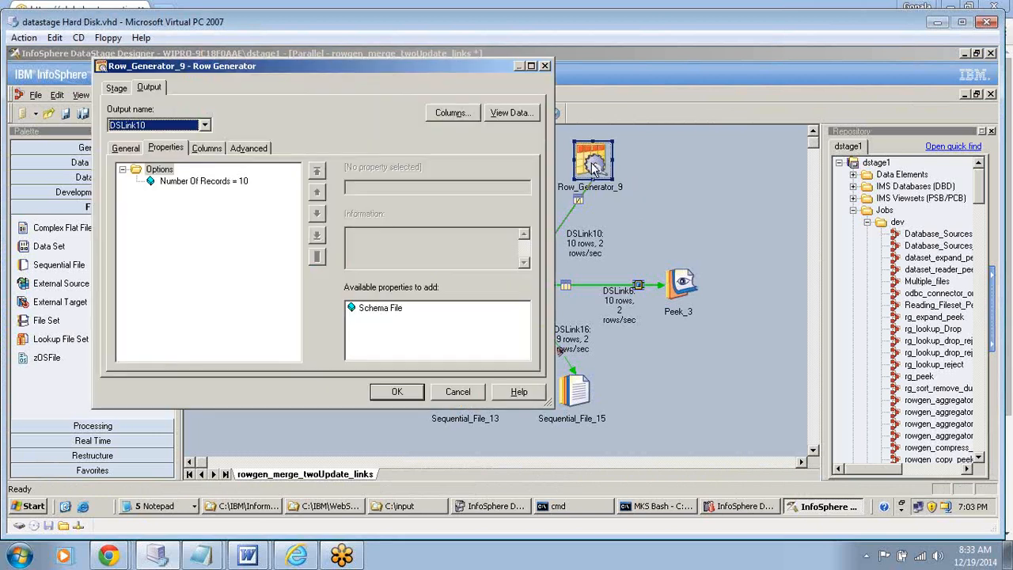
pyautogui.click(211, 145)
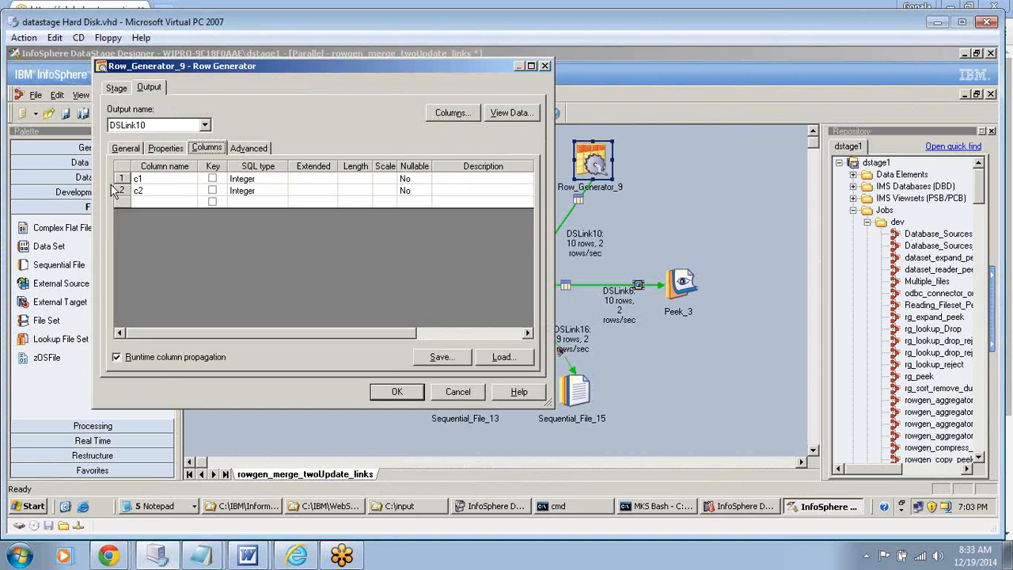
pyautogui.click(118, 180)
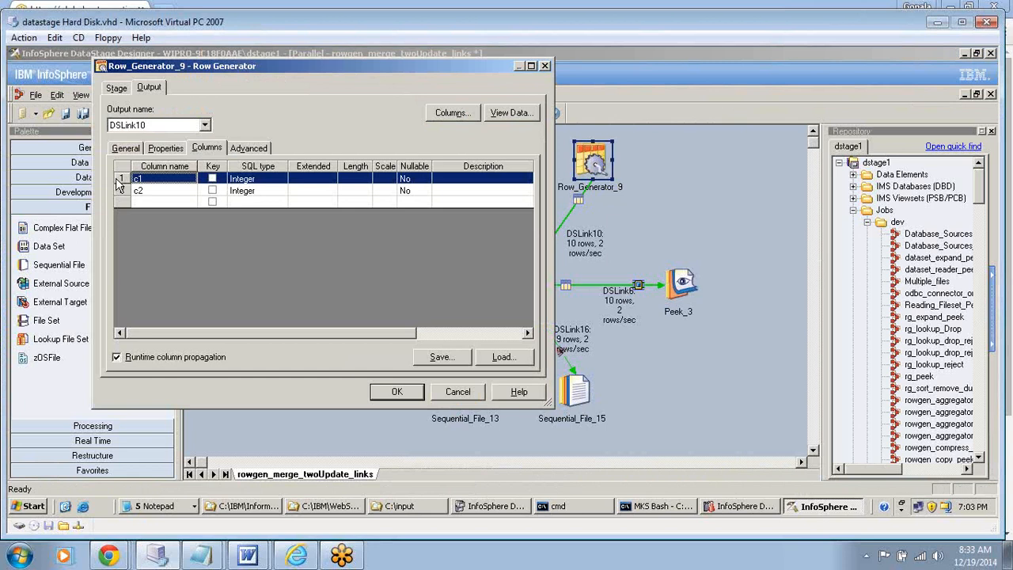
pyautogui.doubleClick(119, 182)
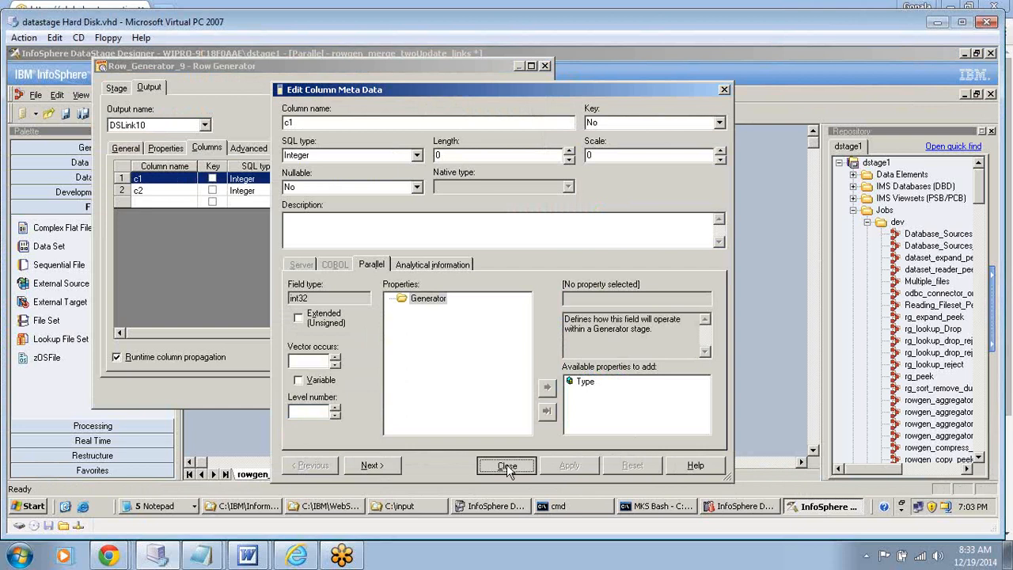
pyautogui.click(506, 467)
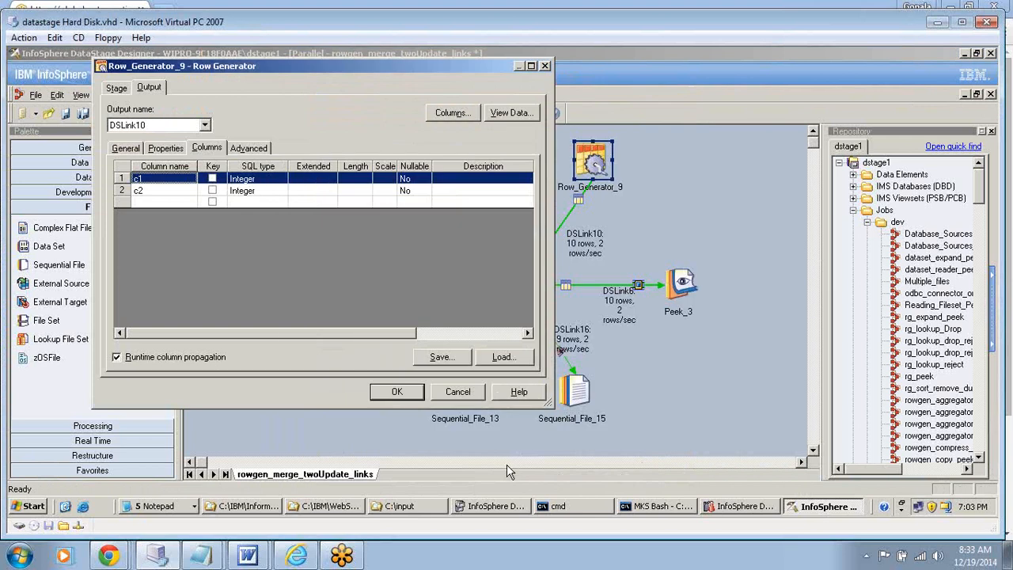
pyautogui.click(397, 392)
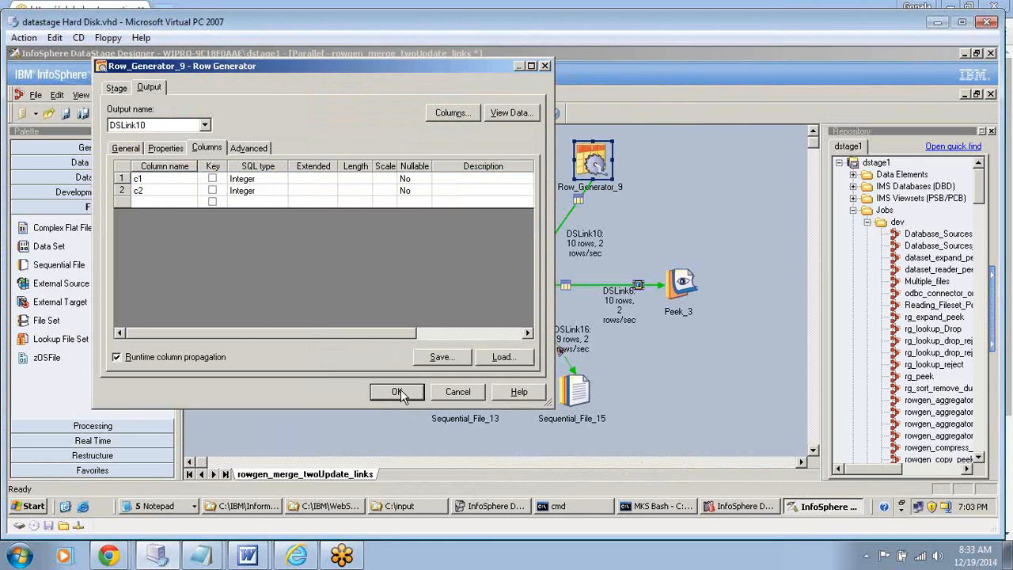
pyautogui.click(398, 392)
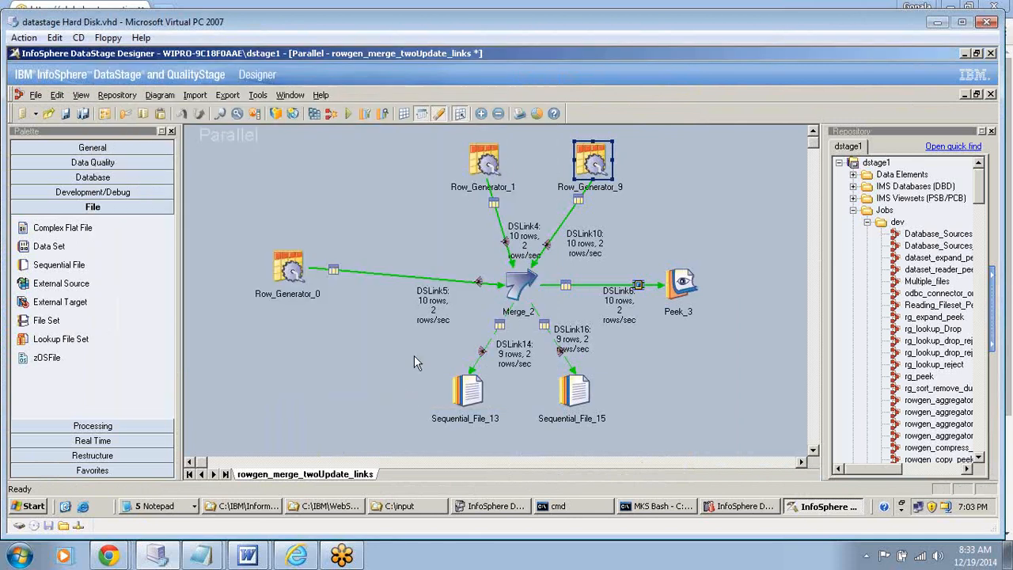
# - Inspect column c1's generator type and initial value in Row_Generator_1, and accept the stage properties
pyautogui.click(485, 161)
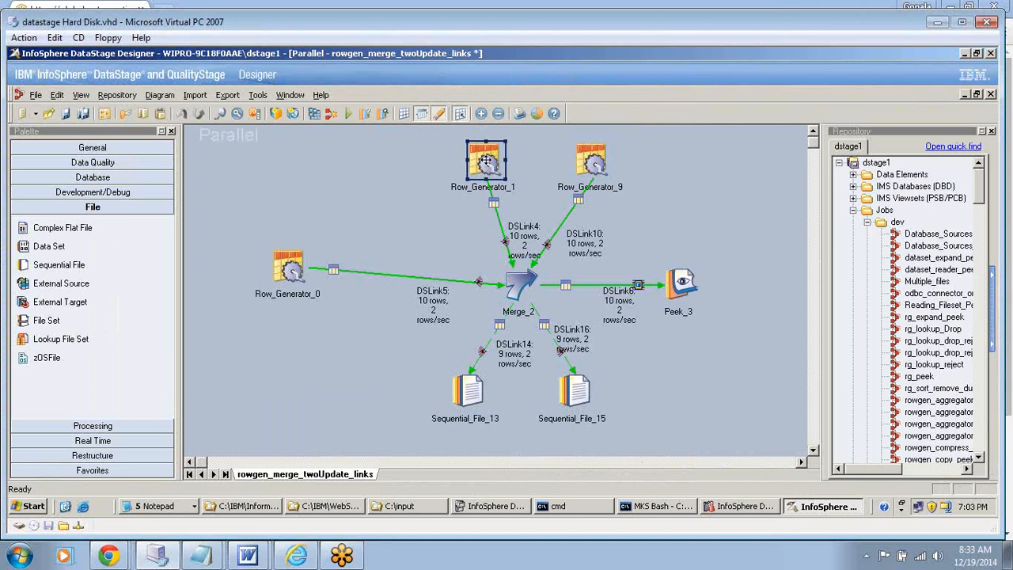
pyautogui.doubleClick(485, 161)
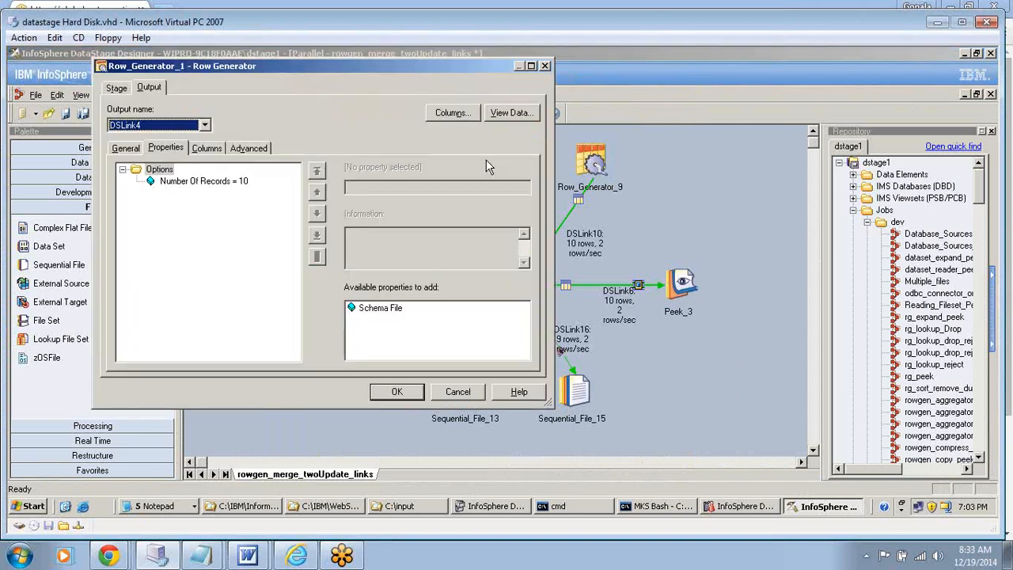
pyautogui.click(208, 149)
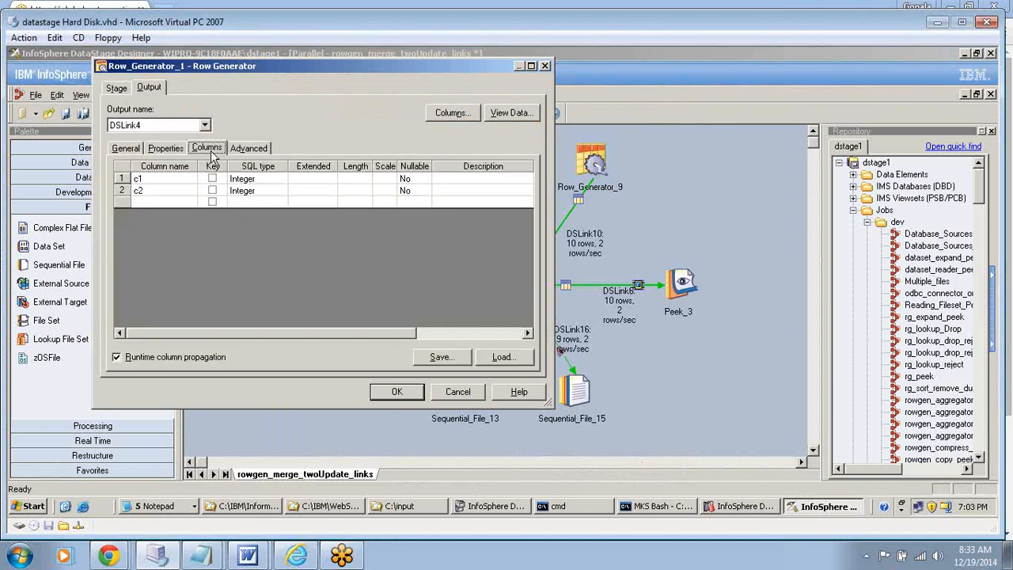
pyautogui.click(124, 179)
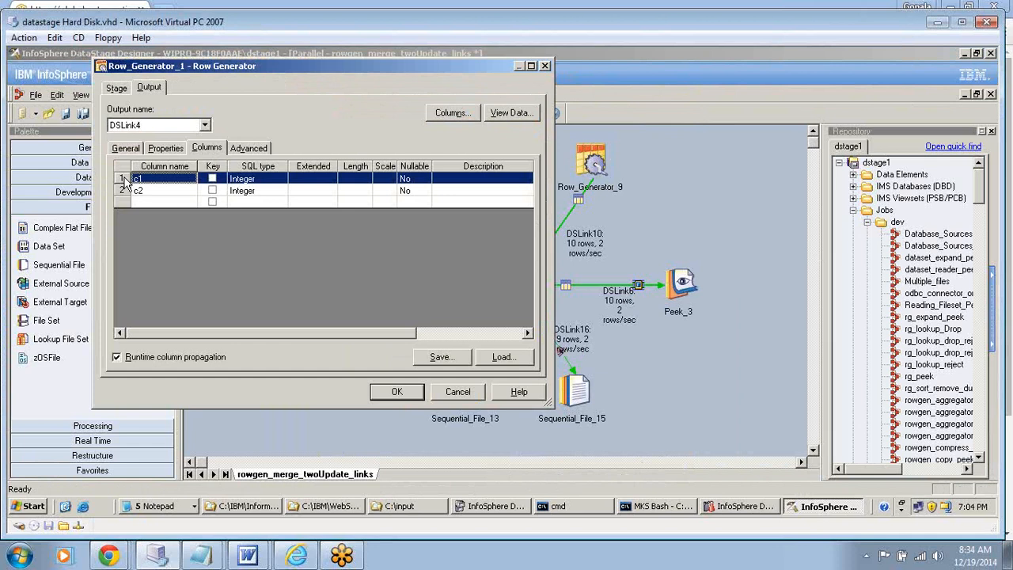
pyautogui.doubleClick(127, 182)
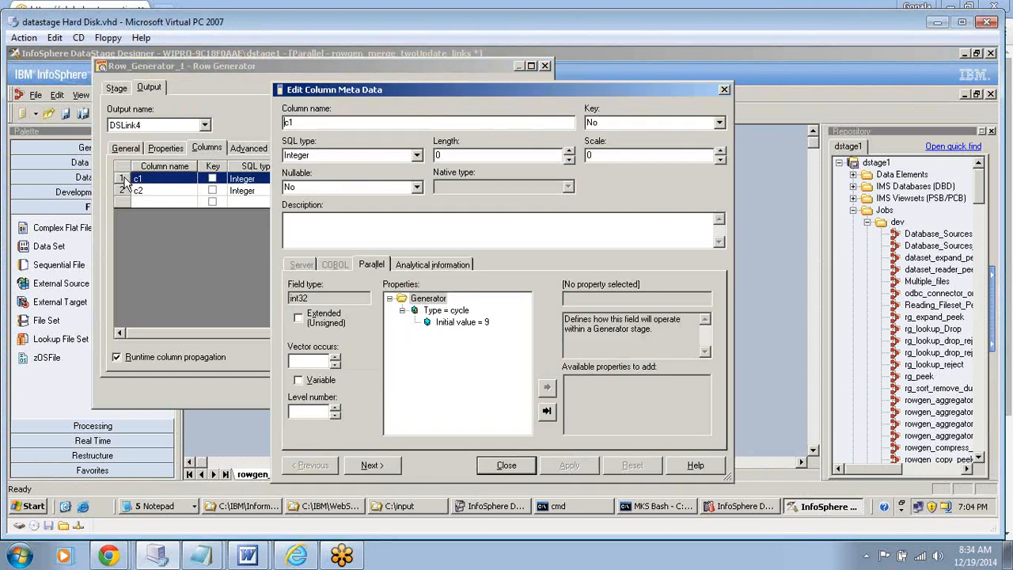
pyautogui.click(457, 322)
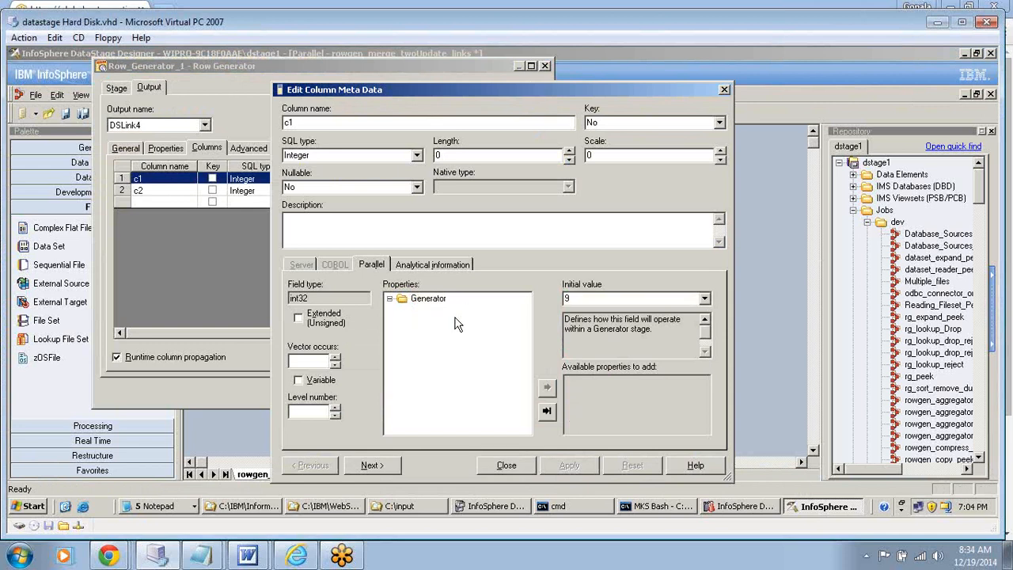
pyautogui.click(499, 468)
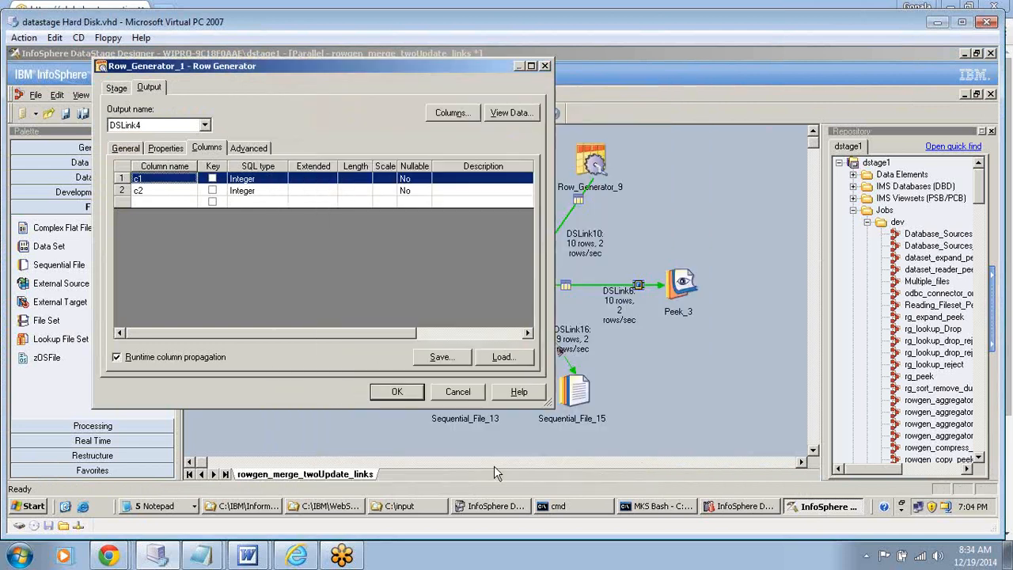
pyautogui.click(396, 393)
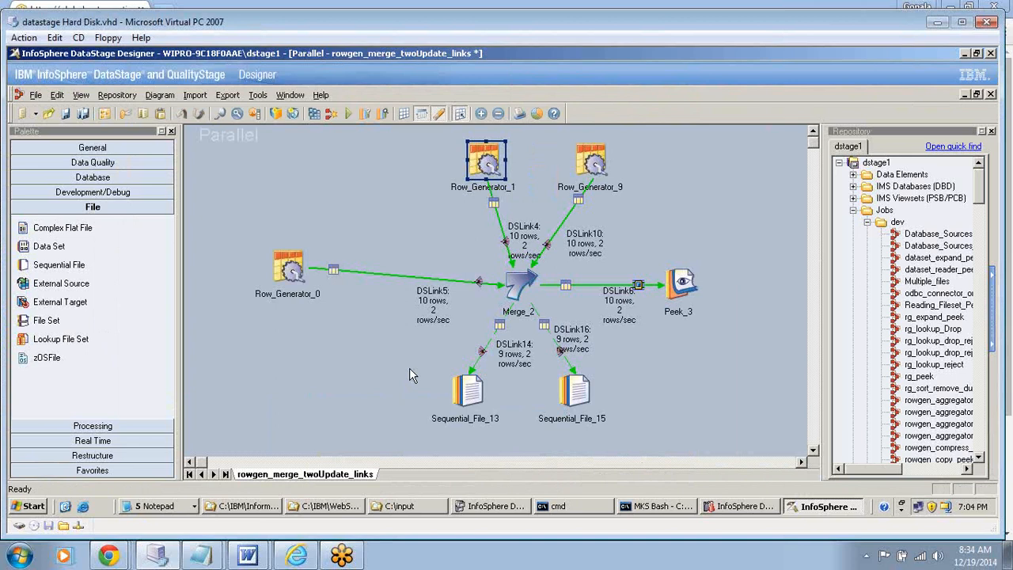
# - Open the Merge_2 stage and examine its link ordering, including the Update 1 and Update 2 reject links
pyautogui.click(659, 390)
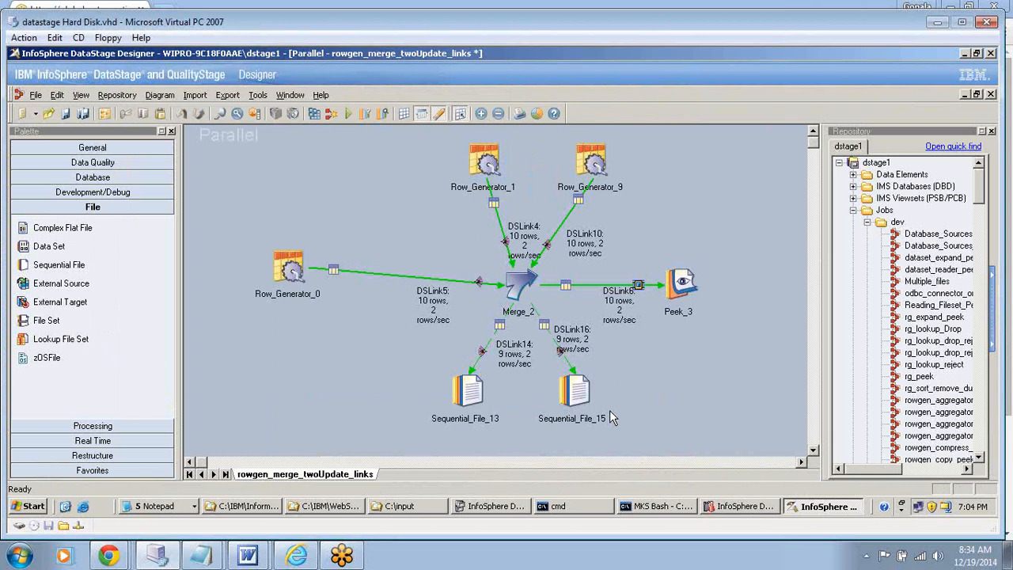
pyautogui.doubleClick(519, 287)
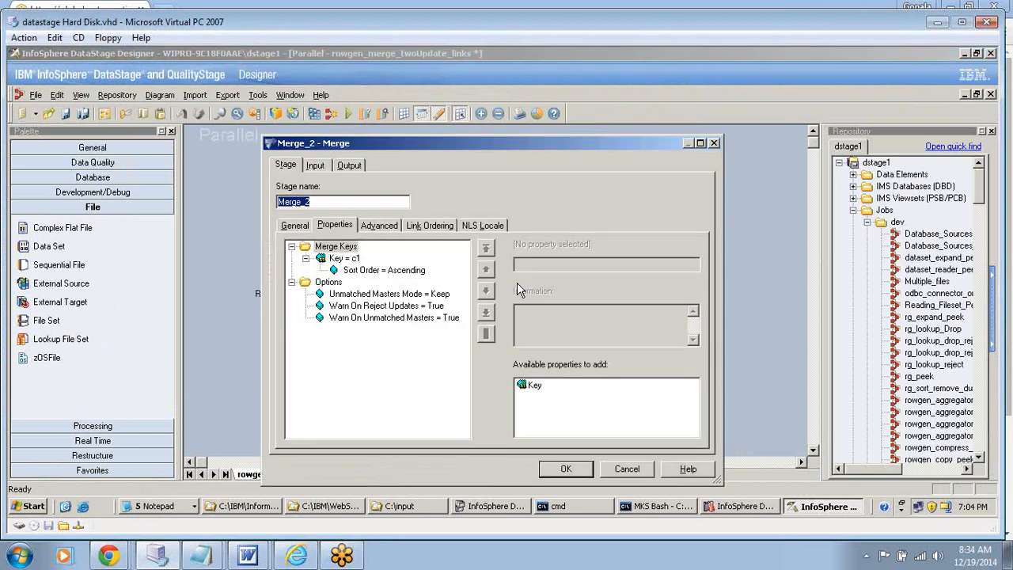
pyautogui.click(420, 226)
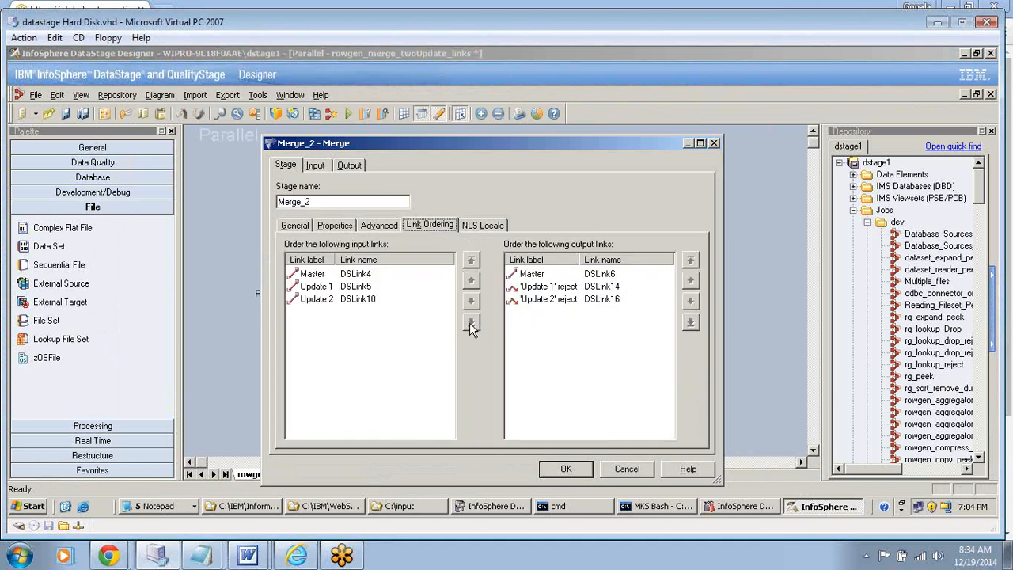
pyautogui.click(535, 288)
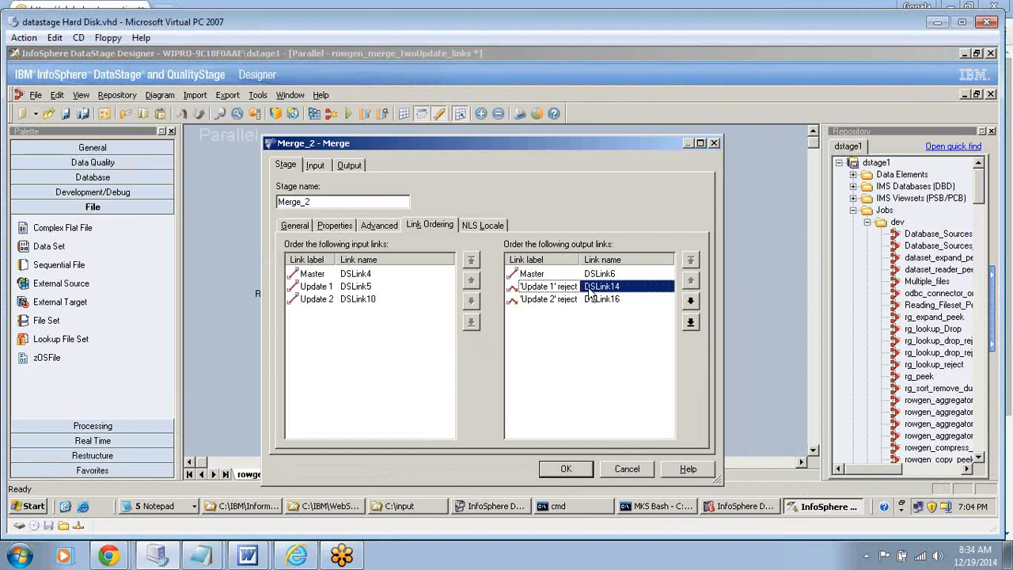
pyautogui.click(624, 300)
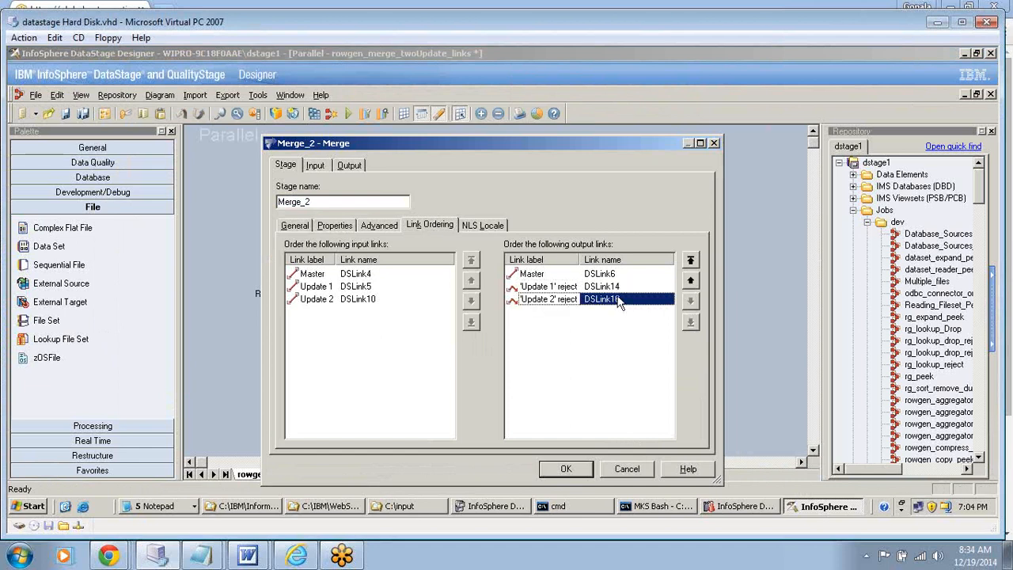
# - Review the column mapping and column definitions of Merge_2's output link DSLink6
pyautogui.click(354, 167)
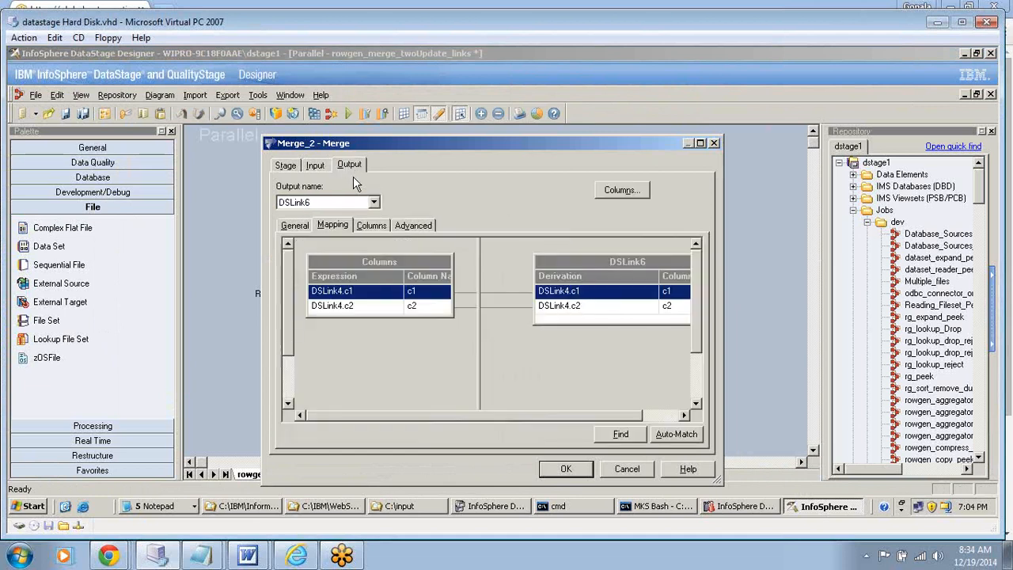
pyautogui.click(373, 202)
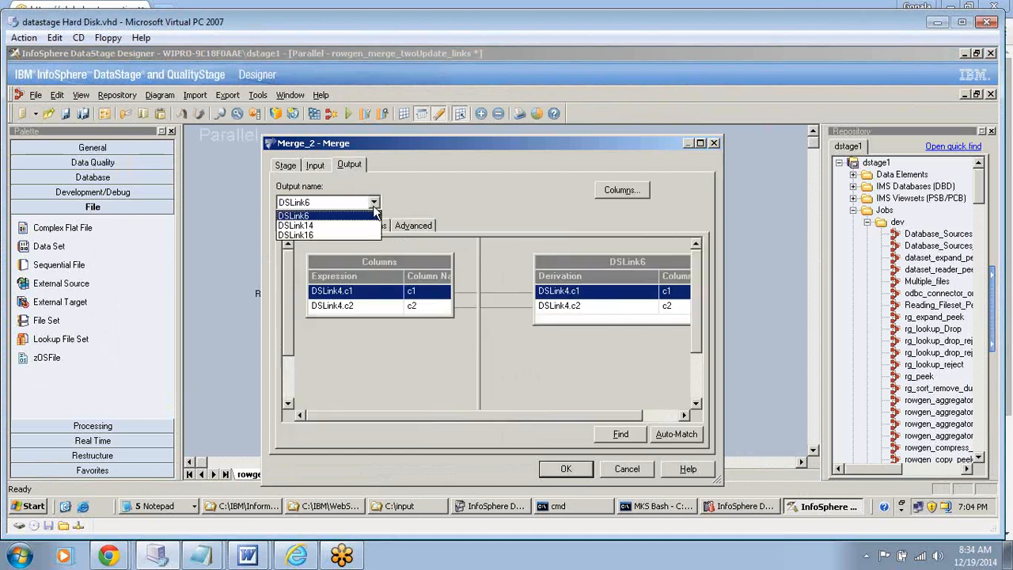
pyautogui.click(303, 217)
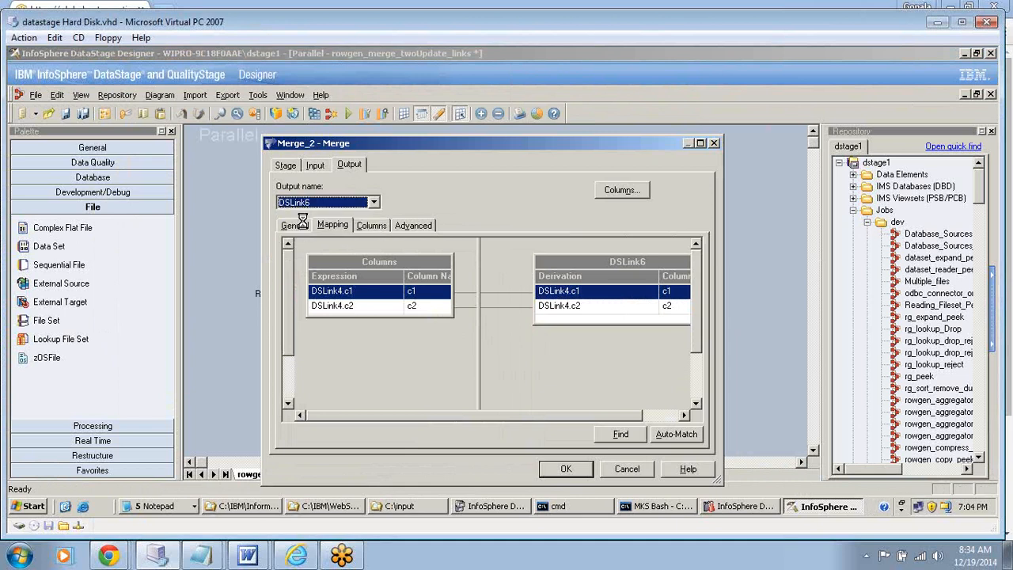
pyautogui.click(304, 225)
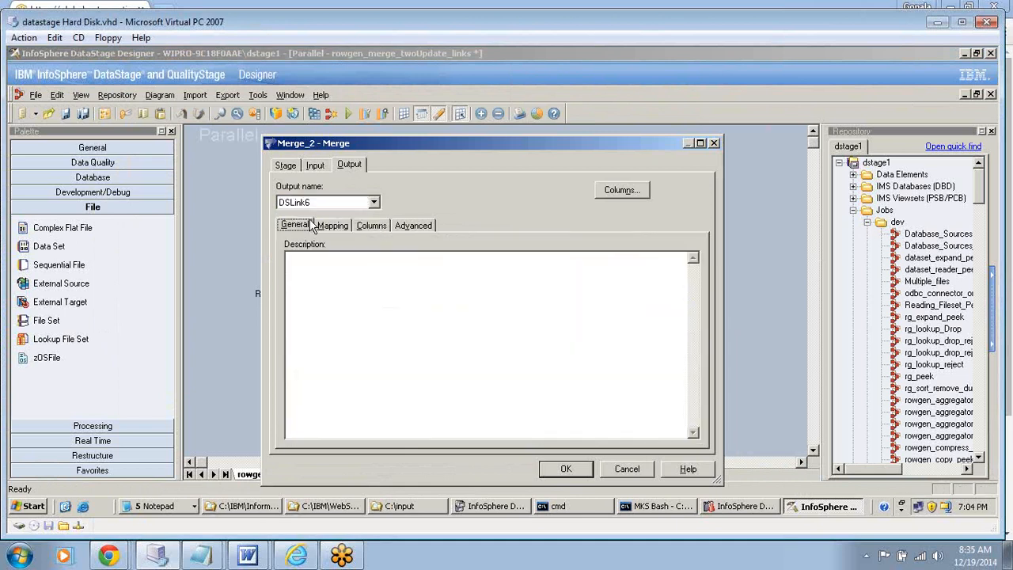
pyautogui.click(373, 203)
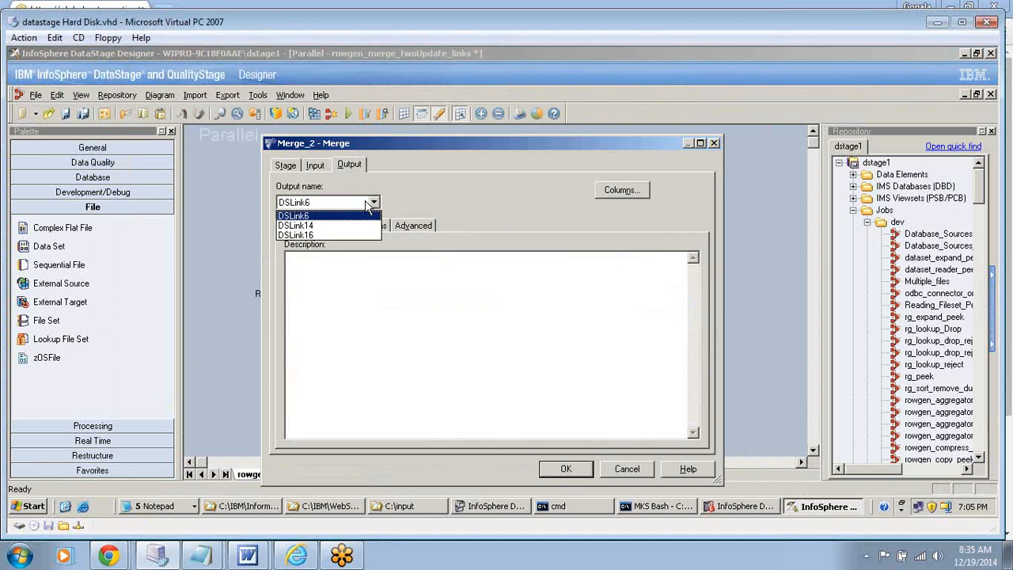
pyautogui.click(344, 216)
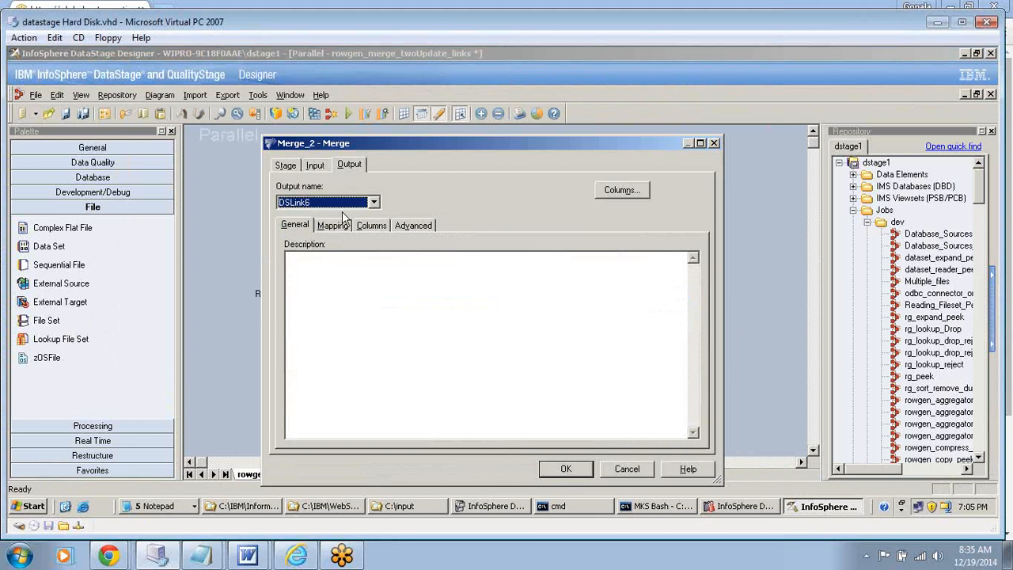
pyautogui.press('Tab')
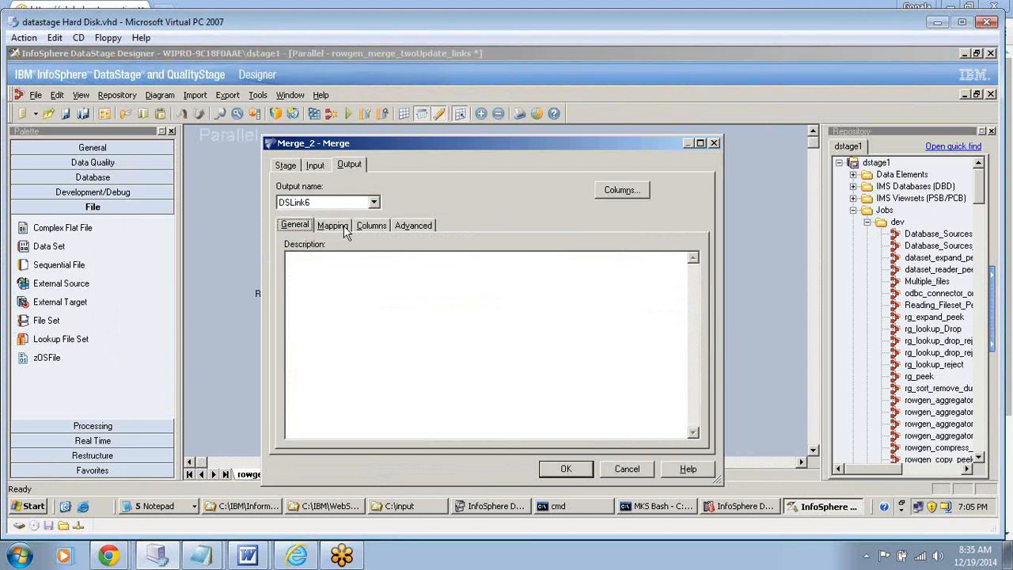
pyautogui.click(334, 226)
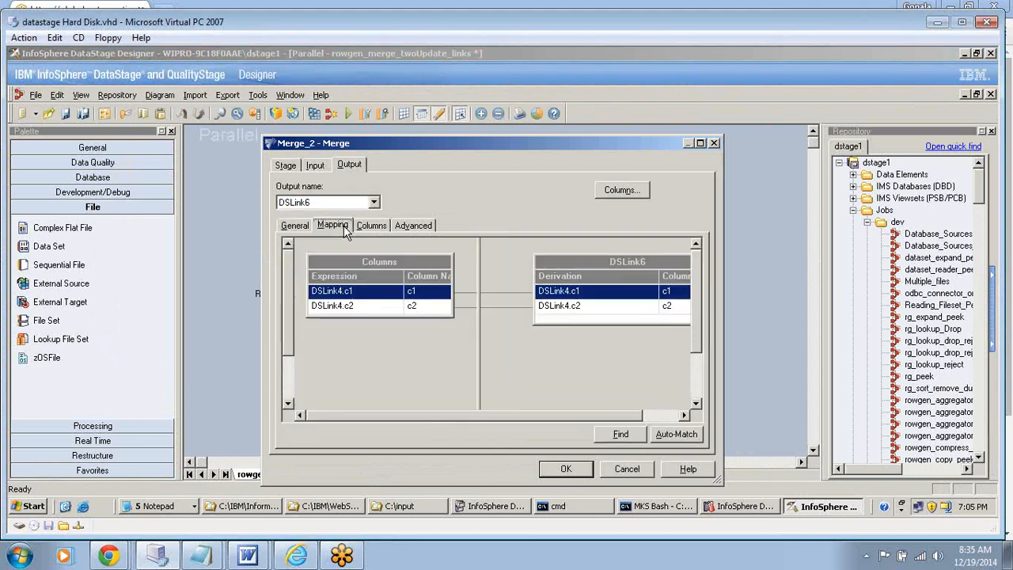
pyautogui.click(371, 226)
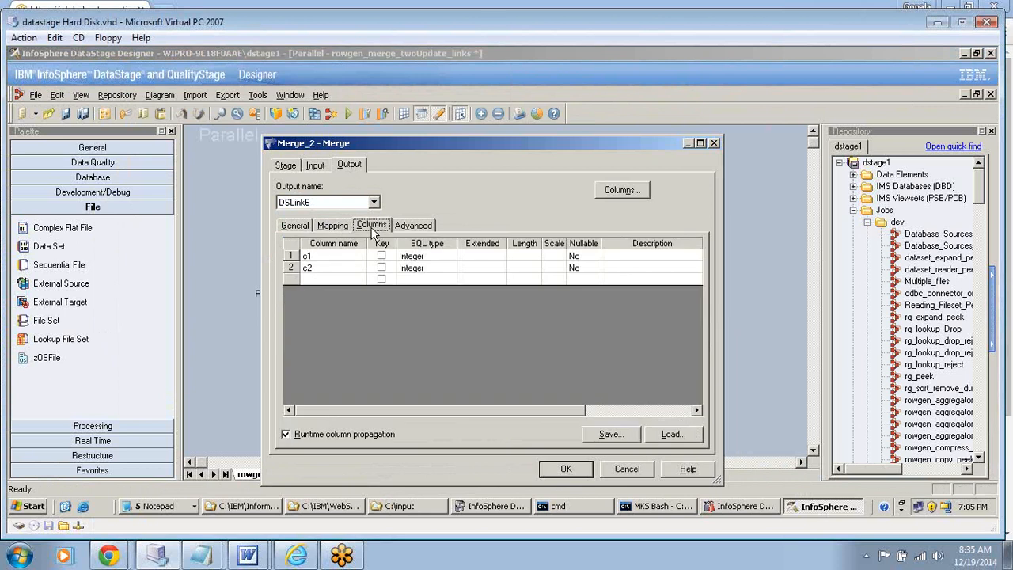
# - Review the DSLink6 mapping, and examine the mapping and column definitions of Merge_2's reject output DSLink14
pyautogui.click(334, 227)
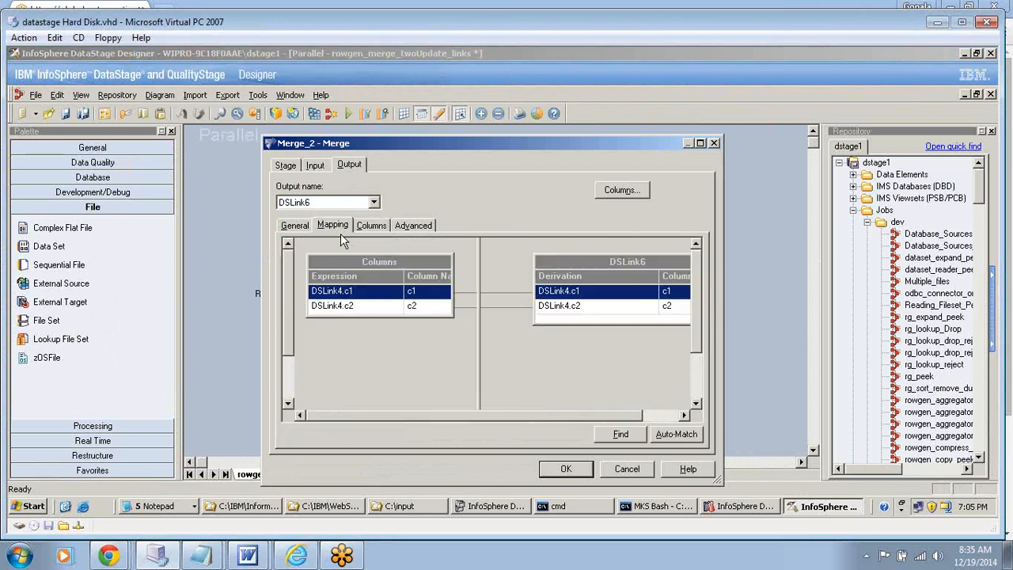
pyautogui.click(375, 204)
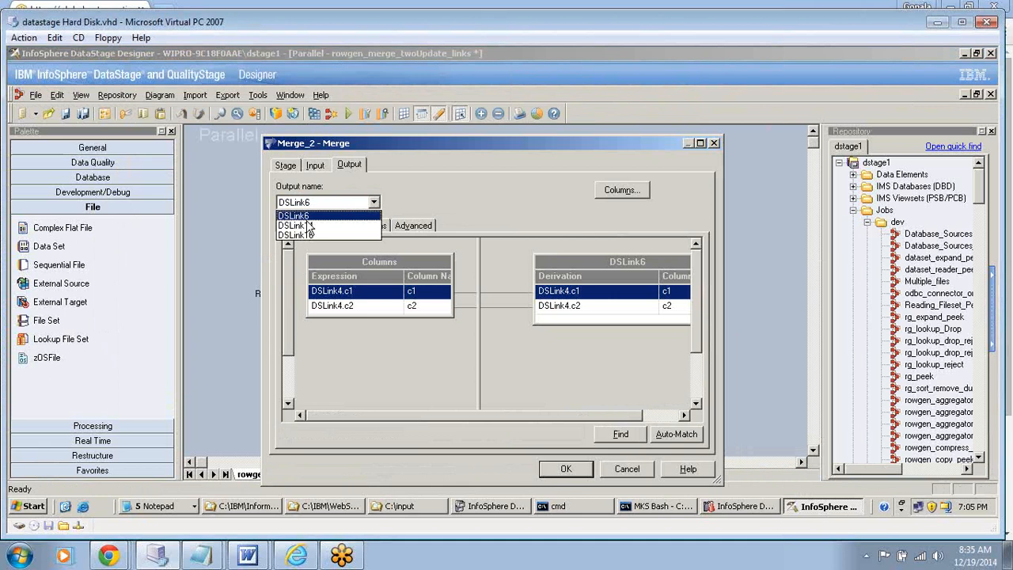
pyautogui.click(308, 226)
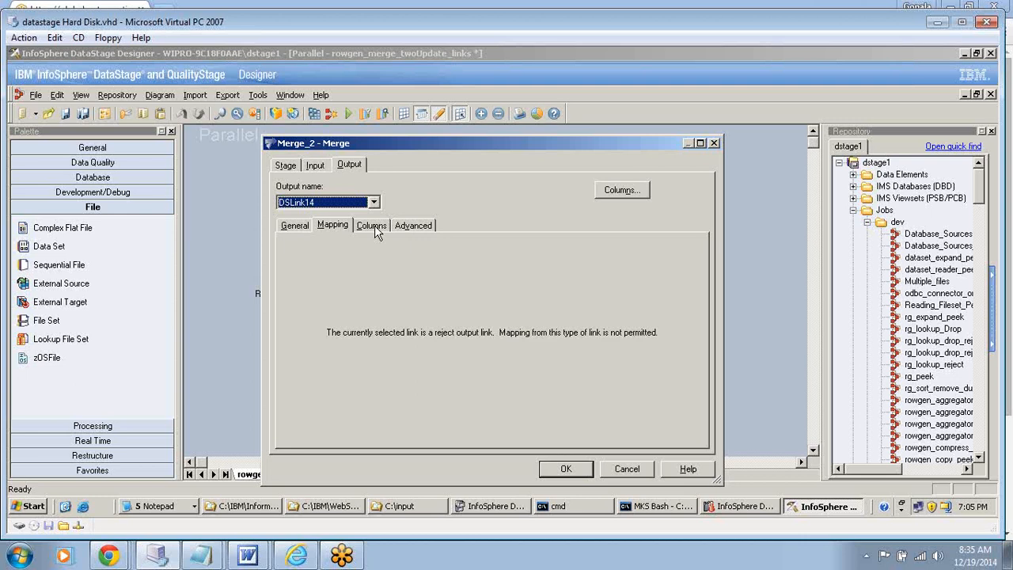
pyautogui.click(374, 228)
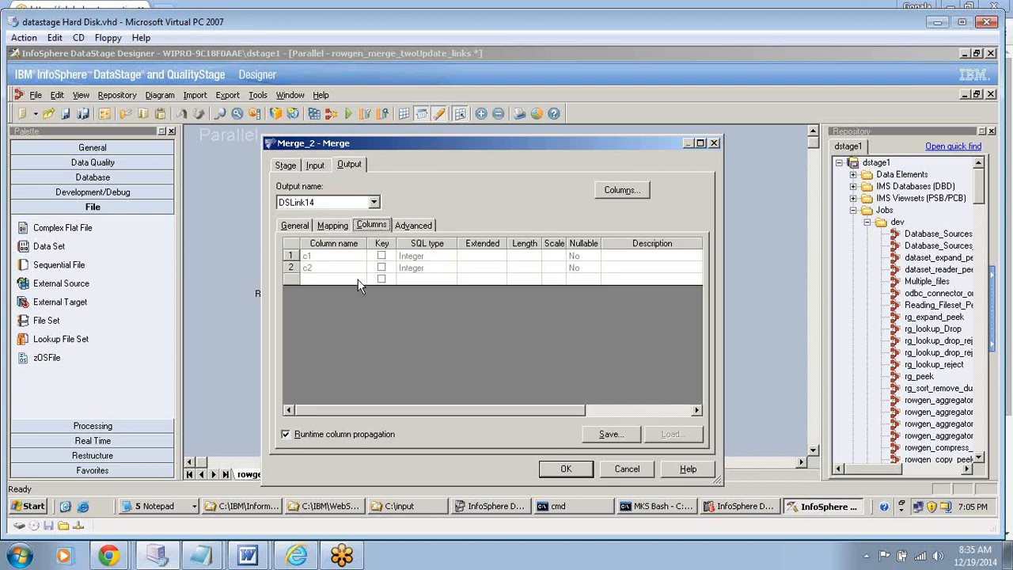
# - Turn off runtime column propagation for Merge_2's reject output DSLink16 and accept the stage settings
pyautogui.click(374, 203)
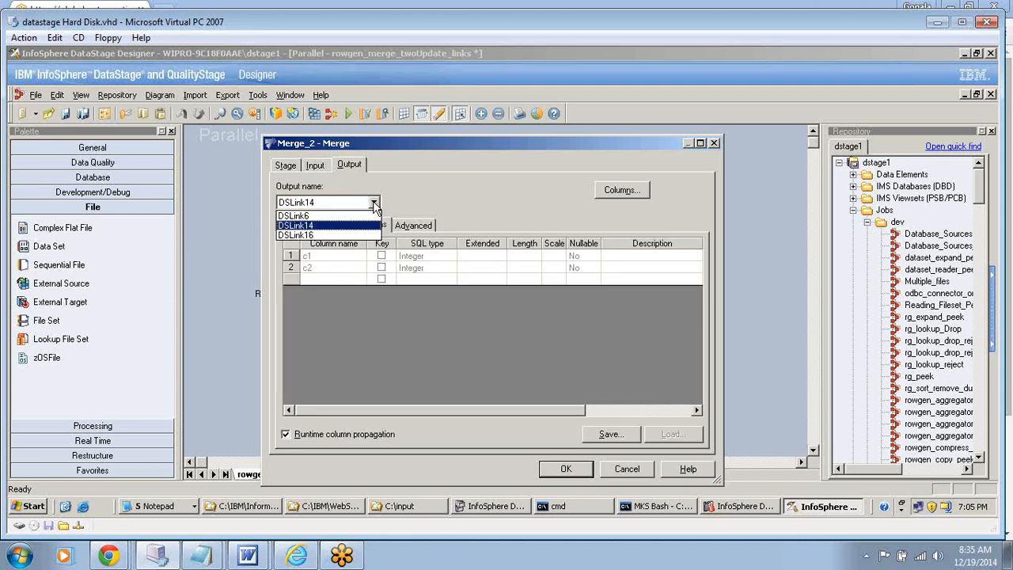
pyautogui.click(316, 226)
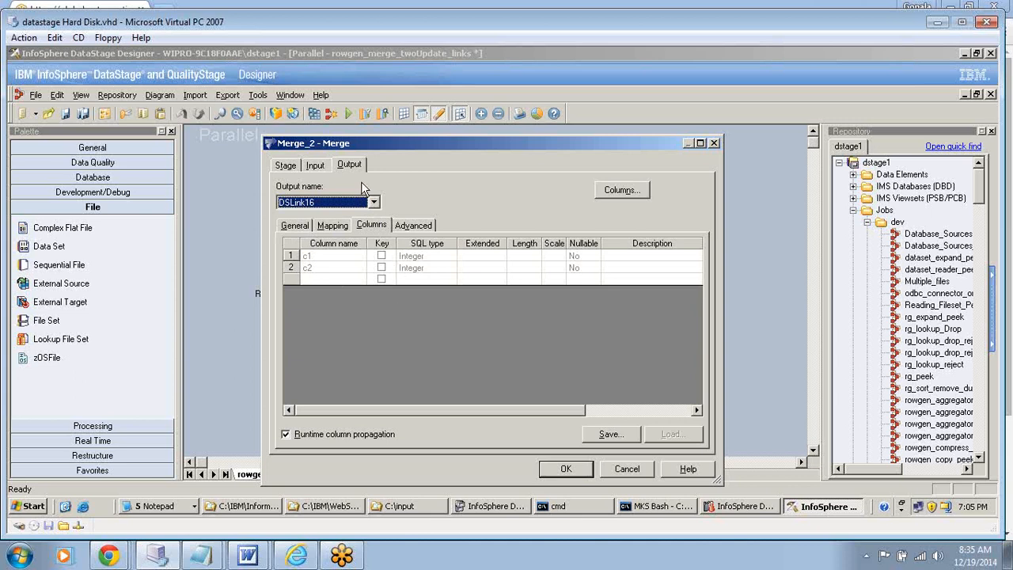
pyautogui.click(351, 167)
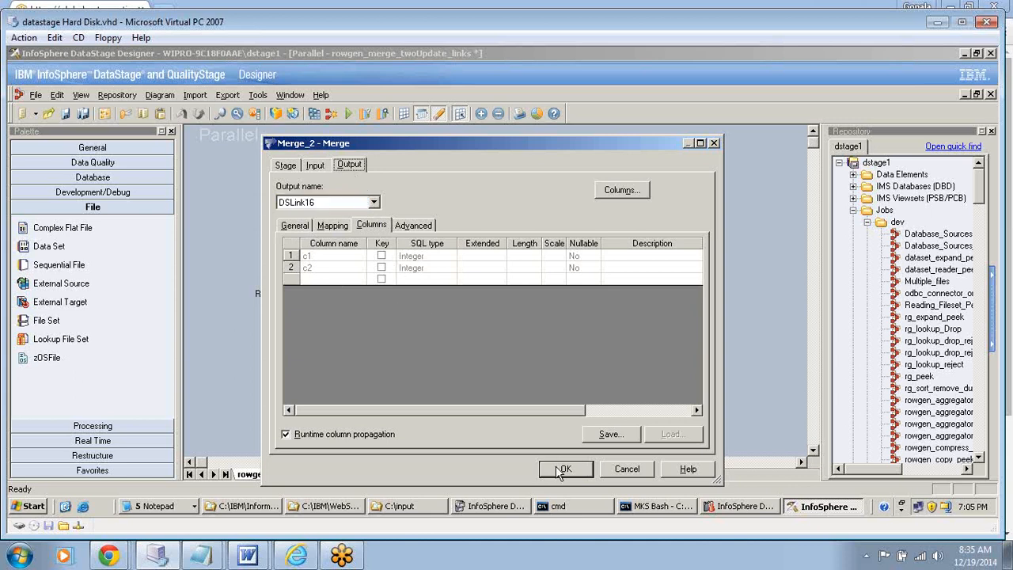
pyautogui.click(328, 434)
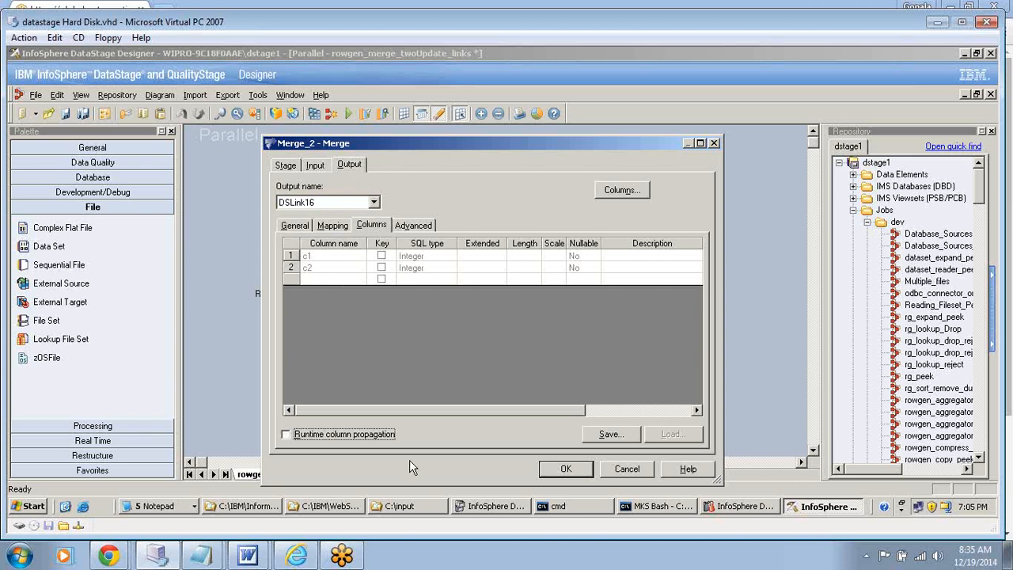
pyautogui.click(558, 469)
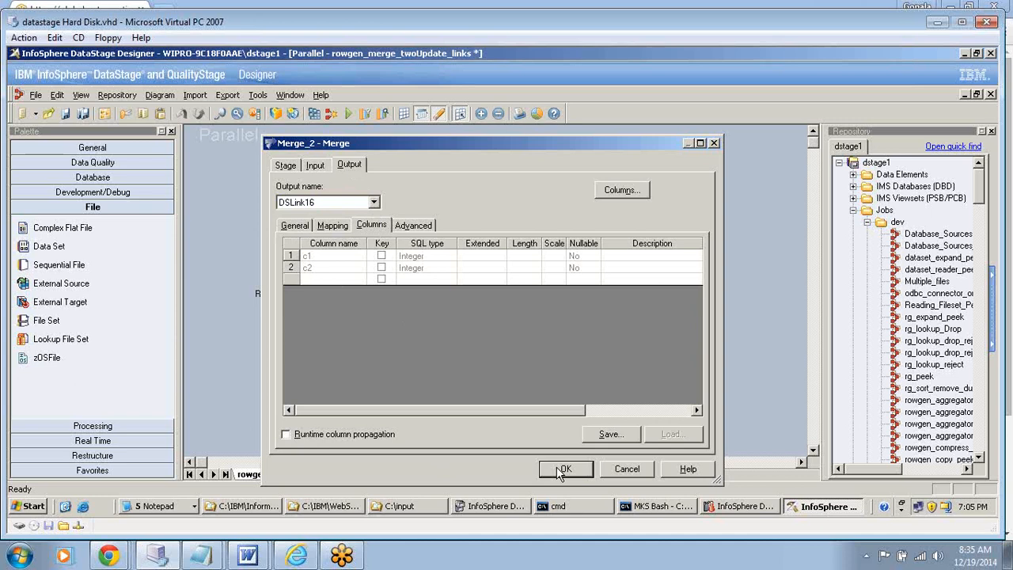
pyautogui.click(560, 470)
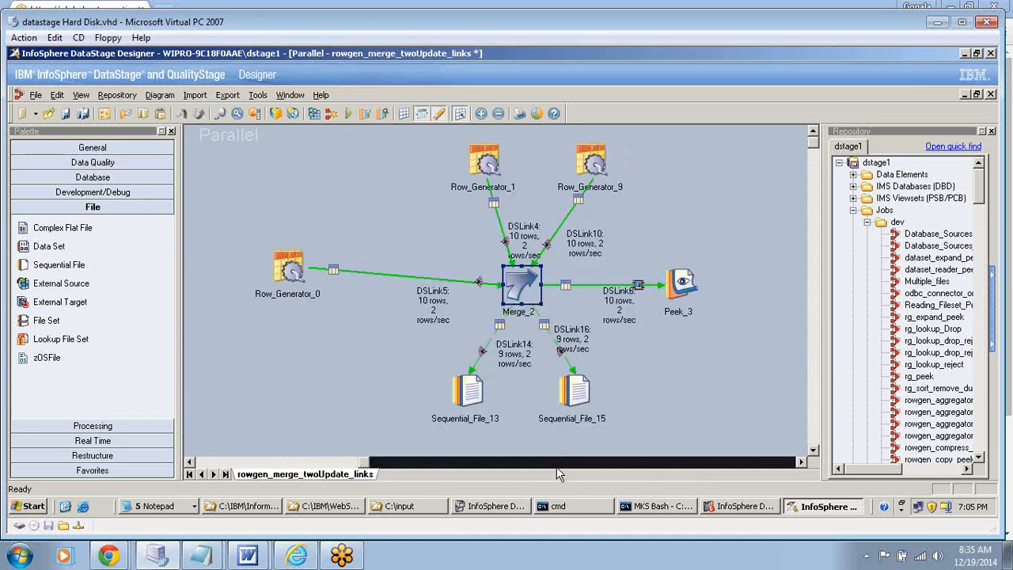
# - Inspect the properties of the Peek_3 stage and close them without changes
pyautogui.click(557, 465)
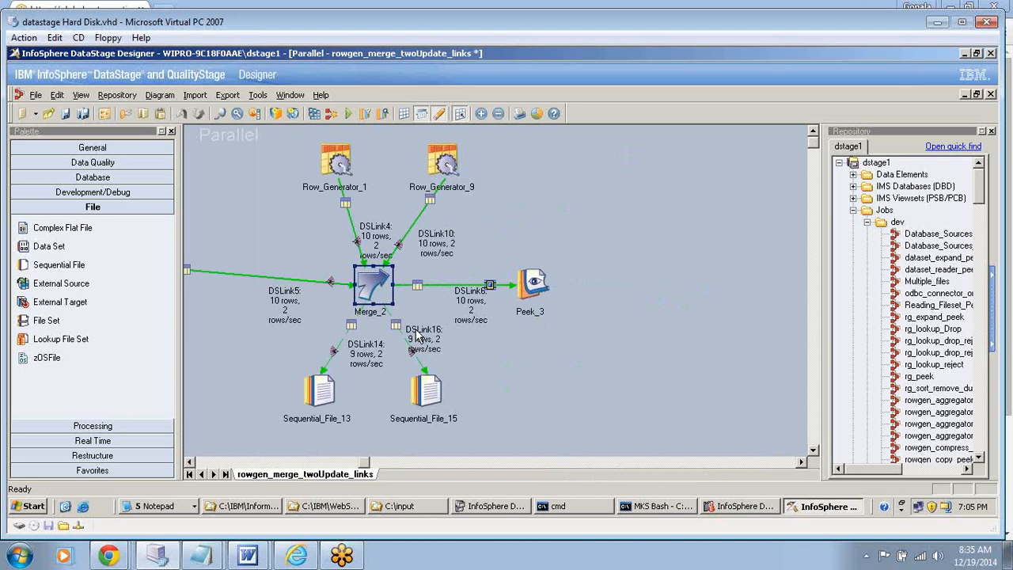
pyautogui.doubleClick(532, 284)
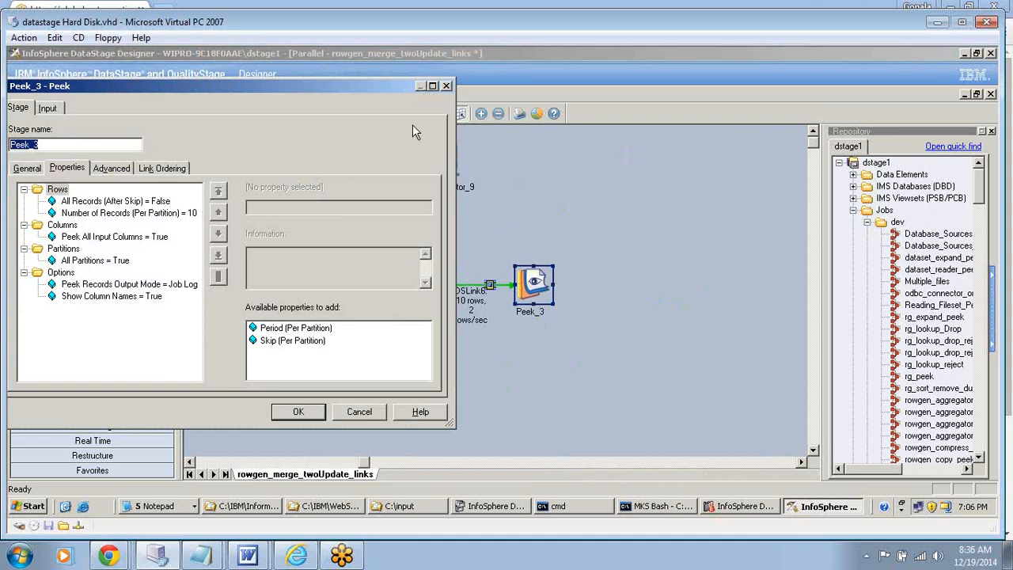
pyautogui.click(447, 86)
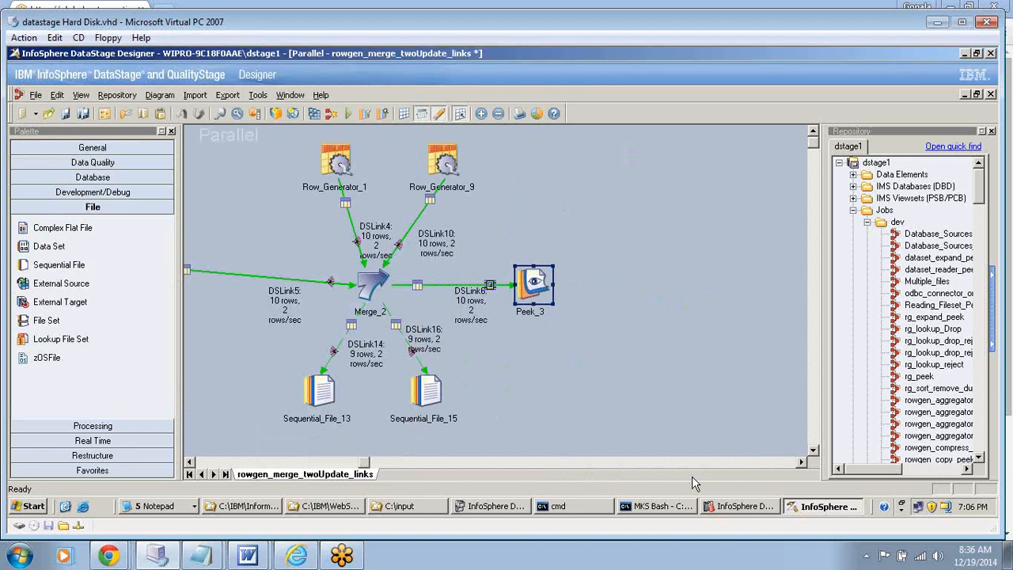
# - Switch to DataStage Administrator and examine the dstage1 project's tracing and general runtime column propagation settings
pyautogui.click(491, 505)
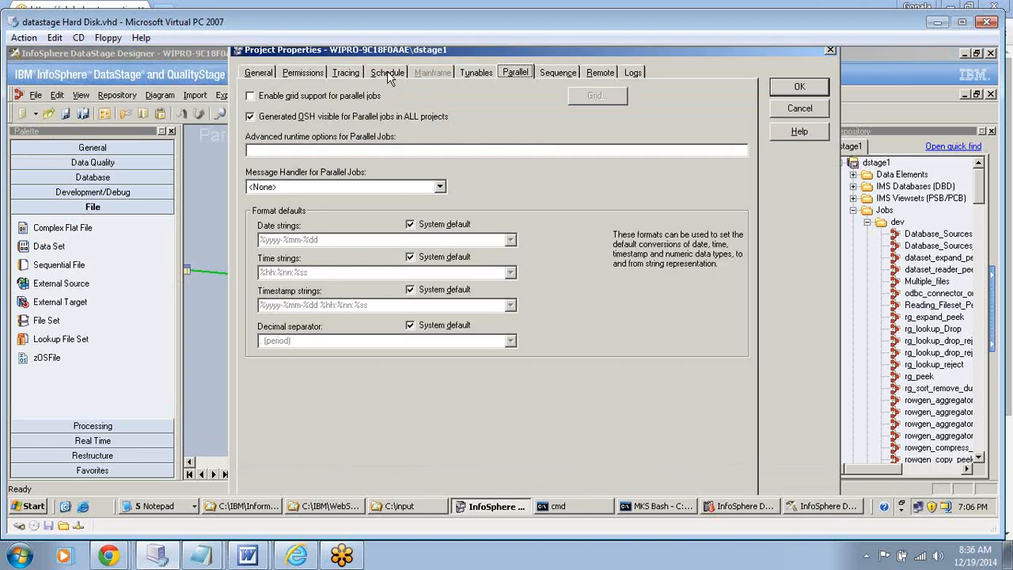
pyautogui.click(344, 72)
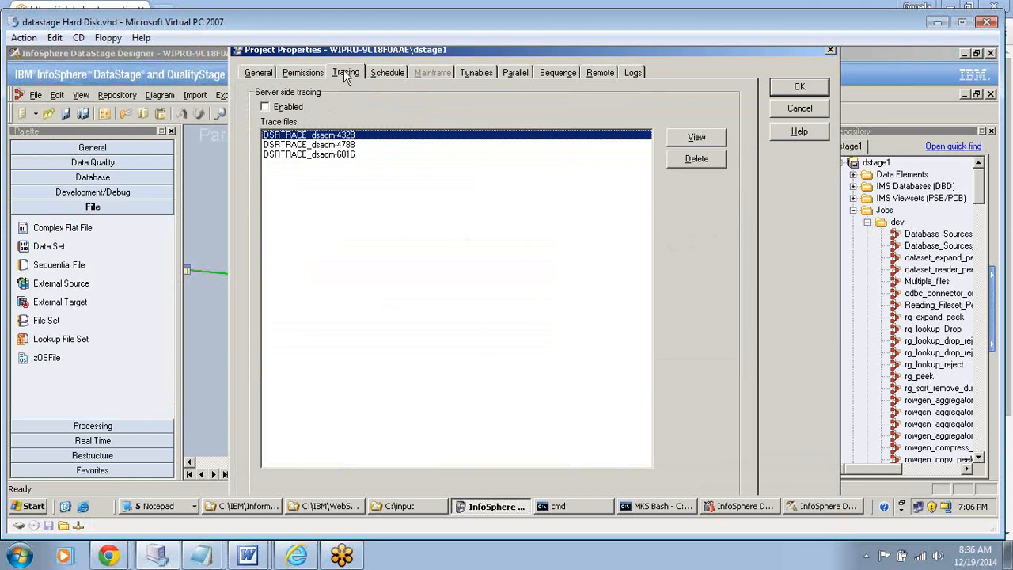
pyautogui.click(258, 72)
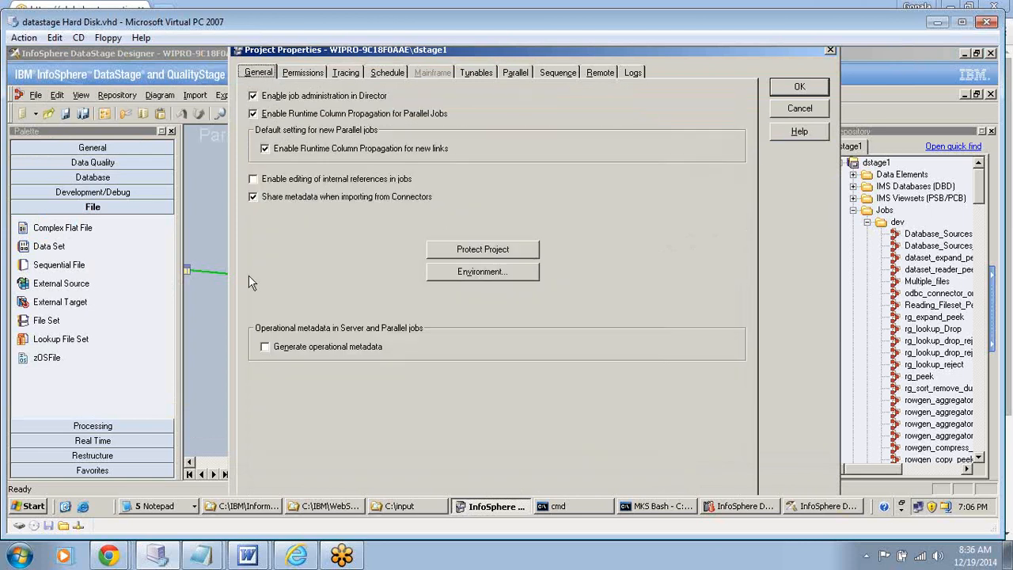
# - Dismiss the project properties without changes, minimise the DataStage Administration window, and return to DataStage Designer
pyautogui.click(196, 314)
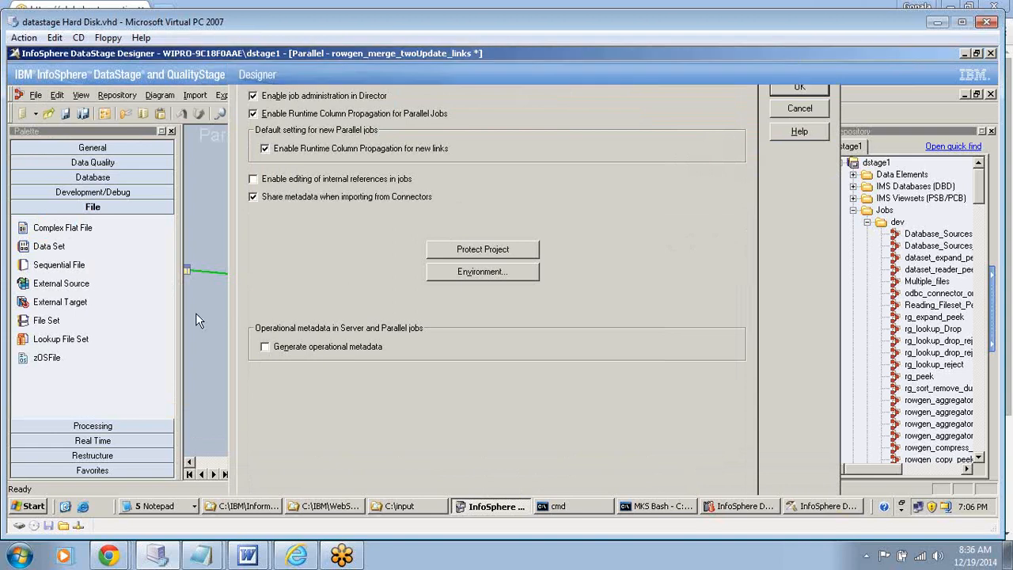
pyautogui.click(823, 507)
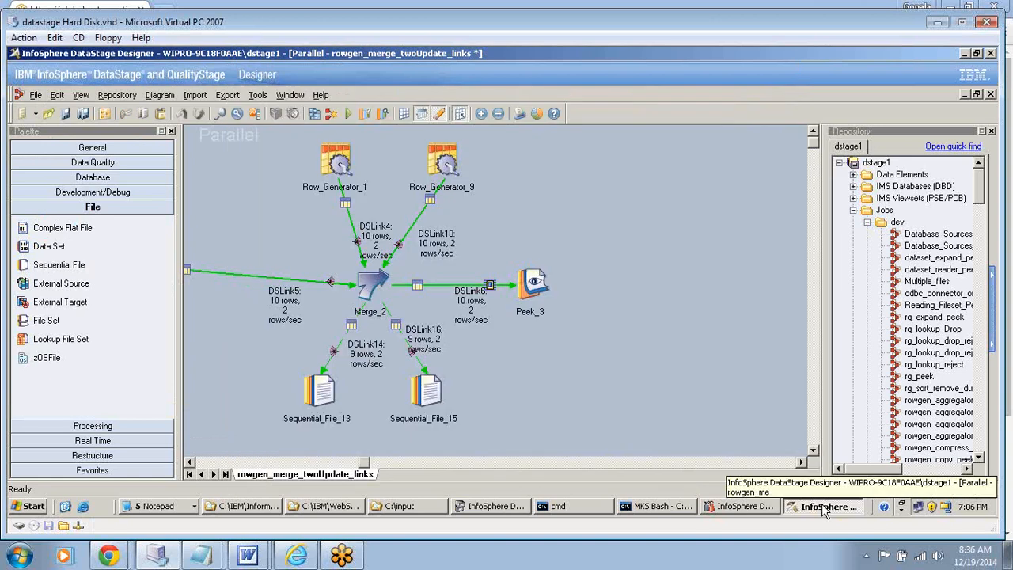
pyautogui.click(824, 509)
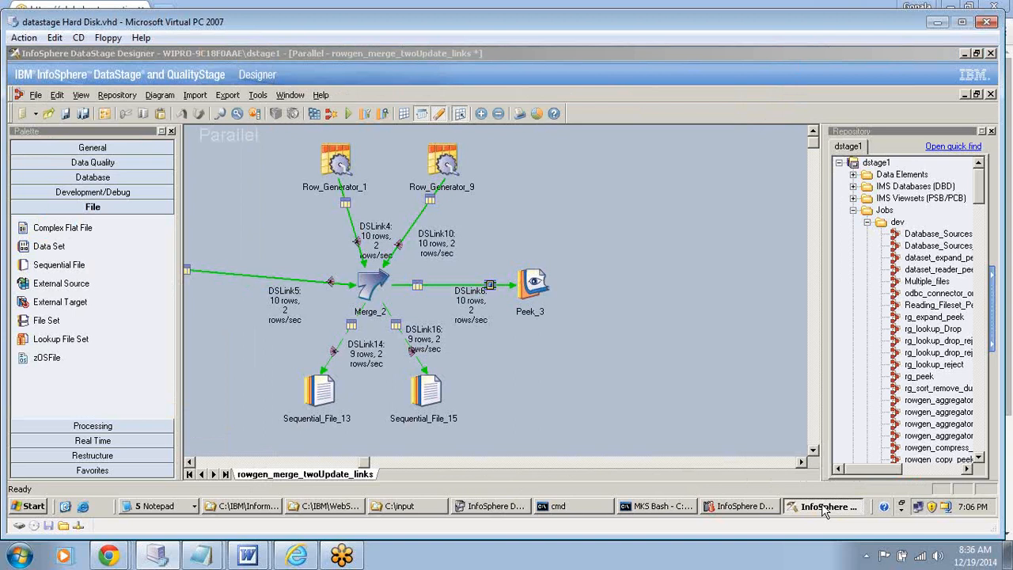
pyautogui.click(823, 511)
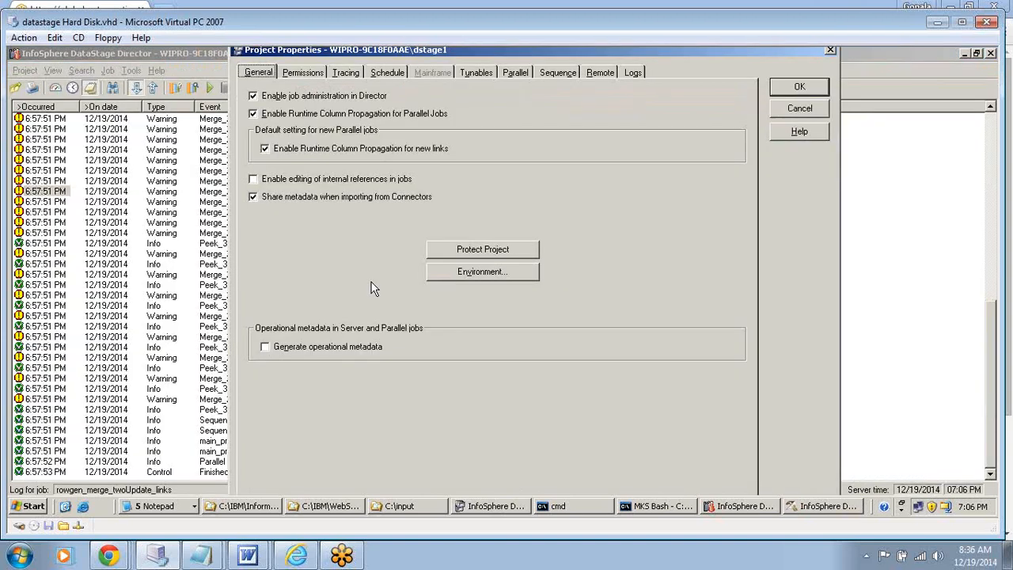
pyautogui.press('Escape')
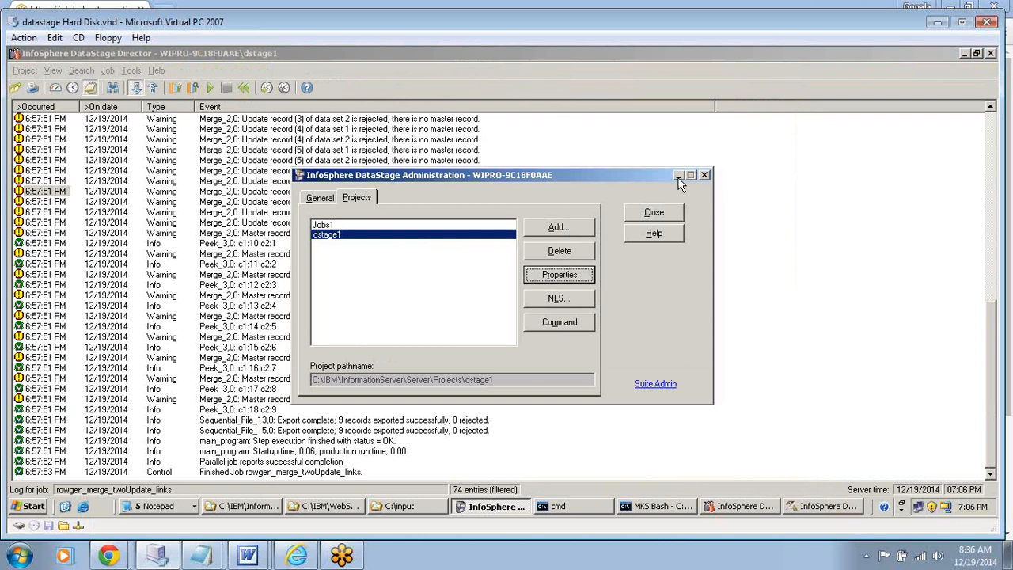
pyautogui.click(678, 176)
pyautogui.click(793, 509)
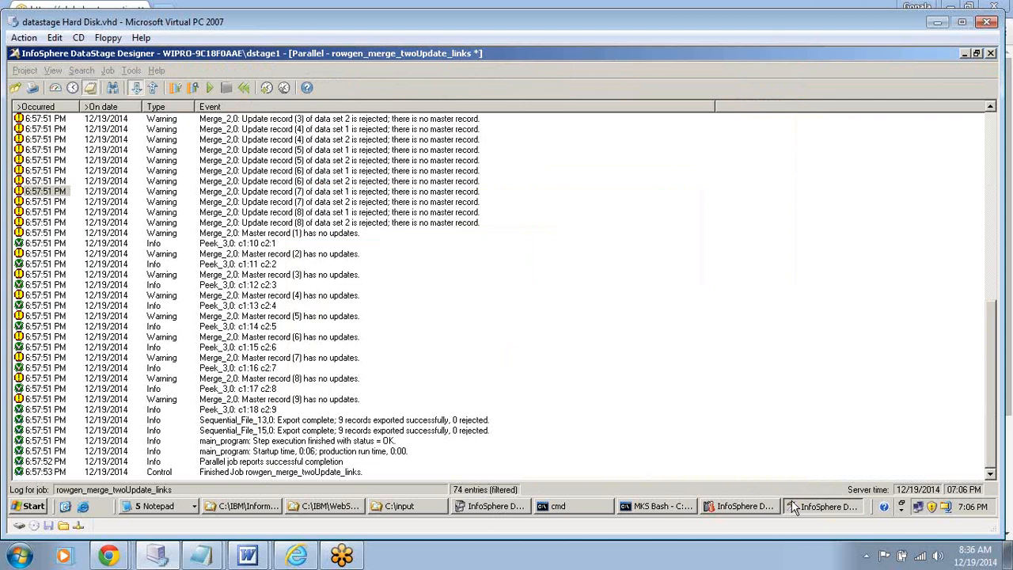
pyautogui.click(823, 510)
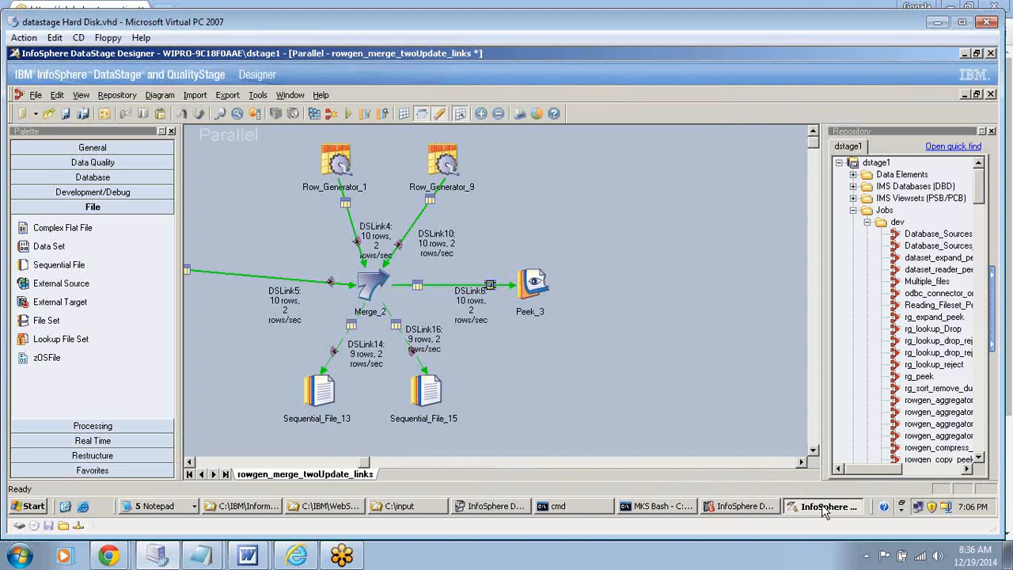
# - Turn off runtime column propagation in the columns of Merge_2's output DSLink6 and accept the stage settings
pyautogui.doubleClick(373, 285)
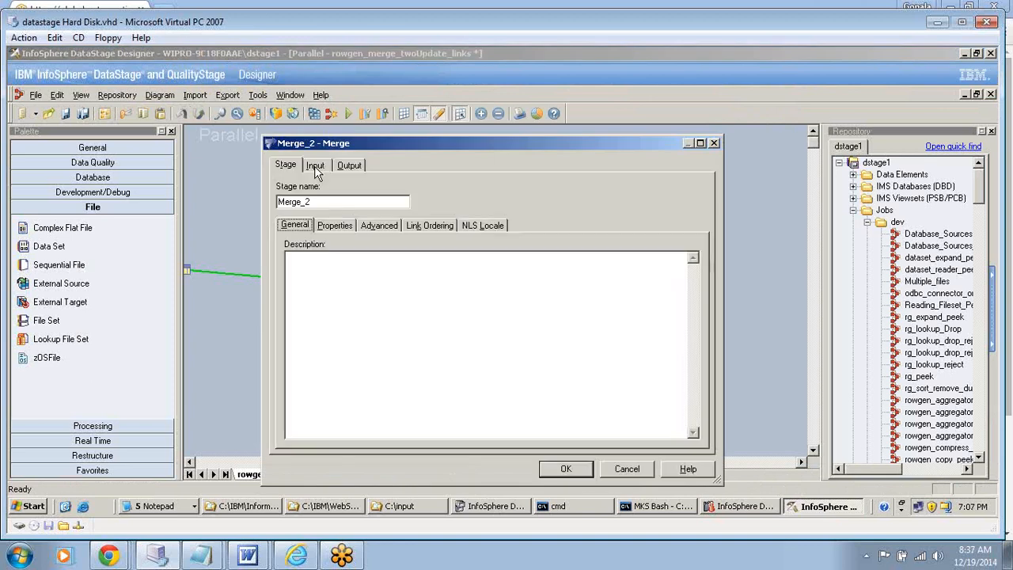
pyautogui.click(345, 165)
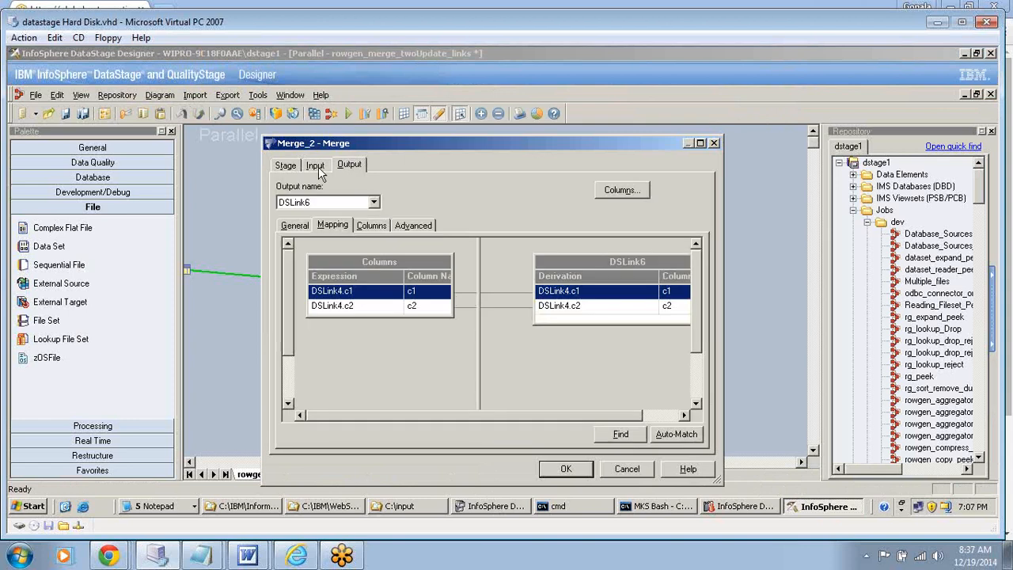
pyautogui.click(371, 225)
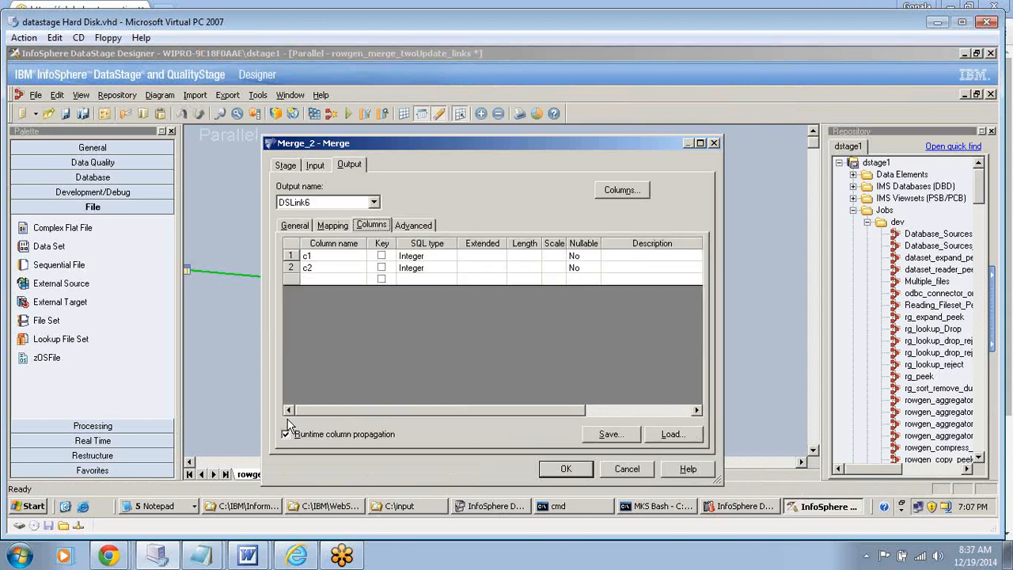
pyautogui.click(286, 434)
pyautogui.click(562, 470)
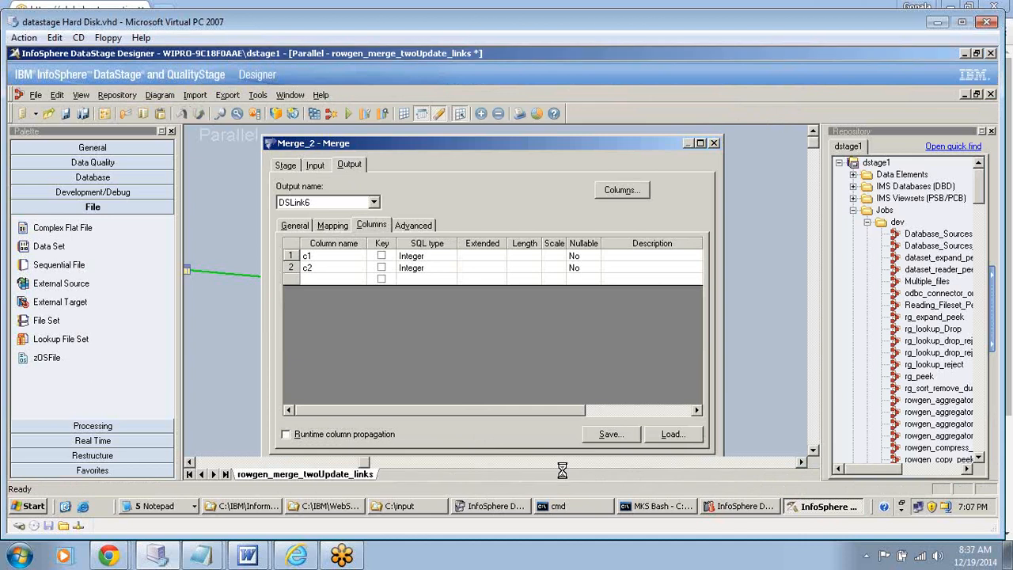
# - Compile the rowgen_merge_twoUpdate_links job and run it with no limit on warnings
pyautogui.click(308, 115)
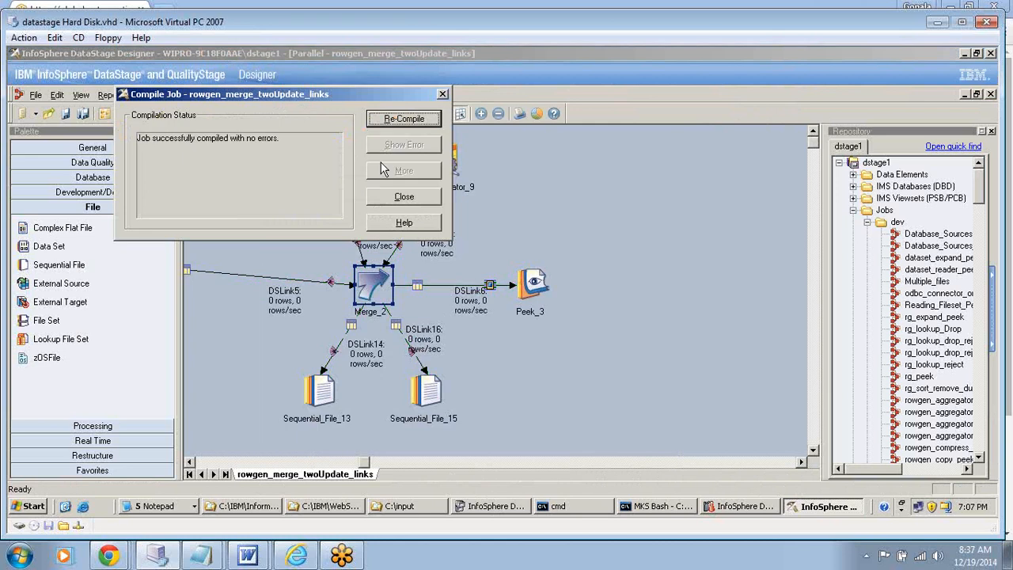
pyautogui.click(389, 198)
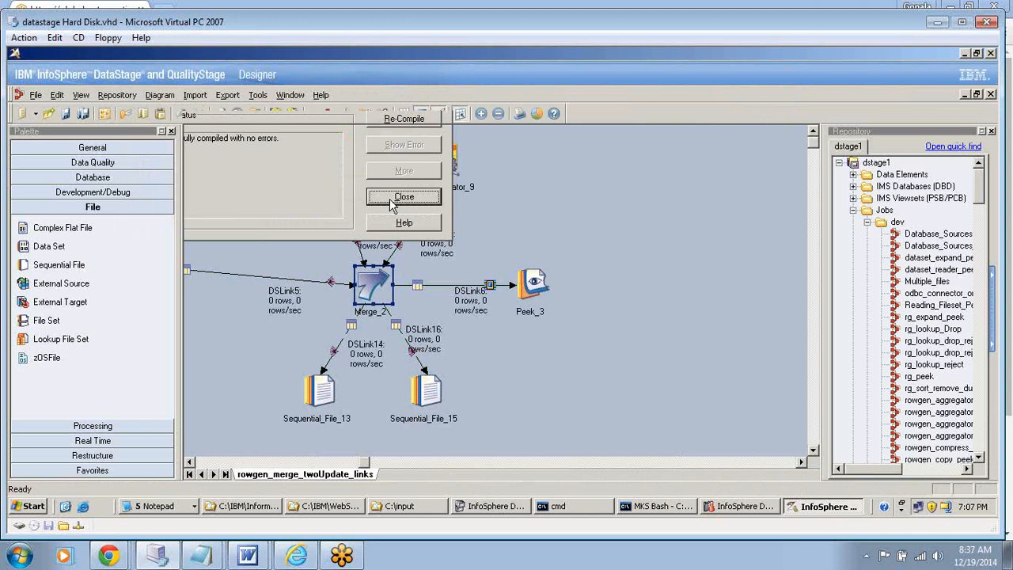
pyautogui.click(349, 115)
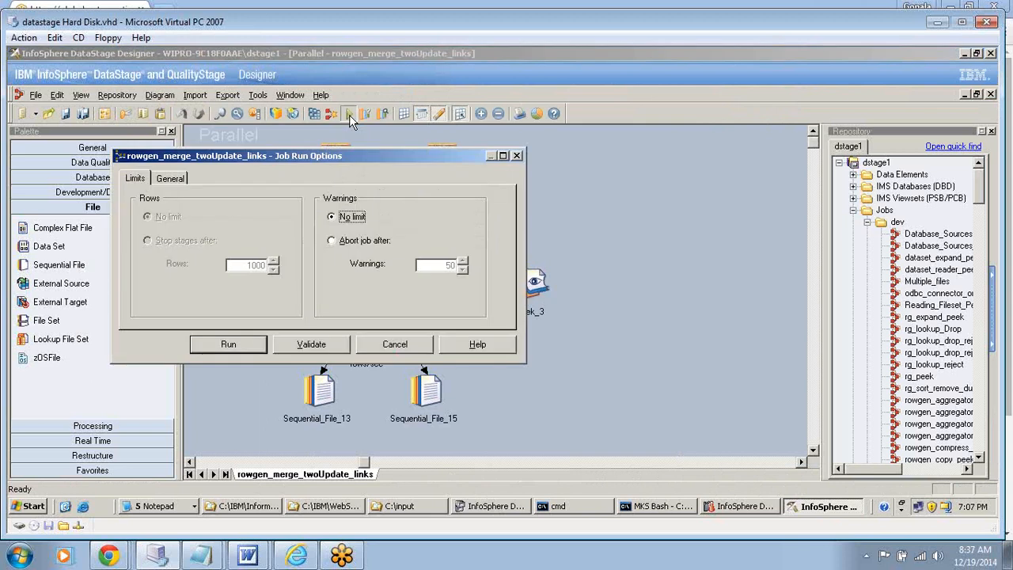
pyautogui.click(222, 342)
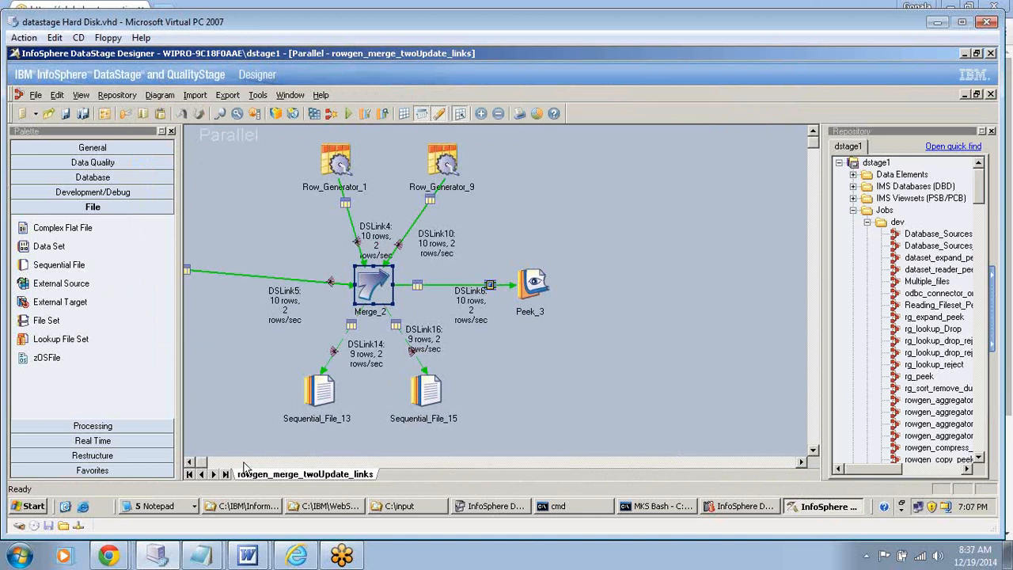
# - Inspect the target file properties and input columns of Sequential_File_13, and close the stage without changes
pyautogui.moveTo(202, 462); pyautogui.dragTo(194, 463)
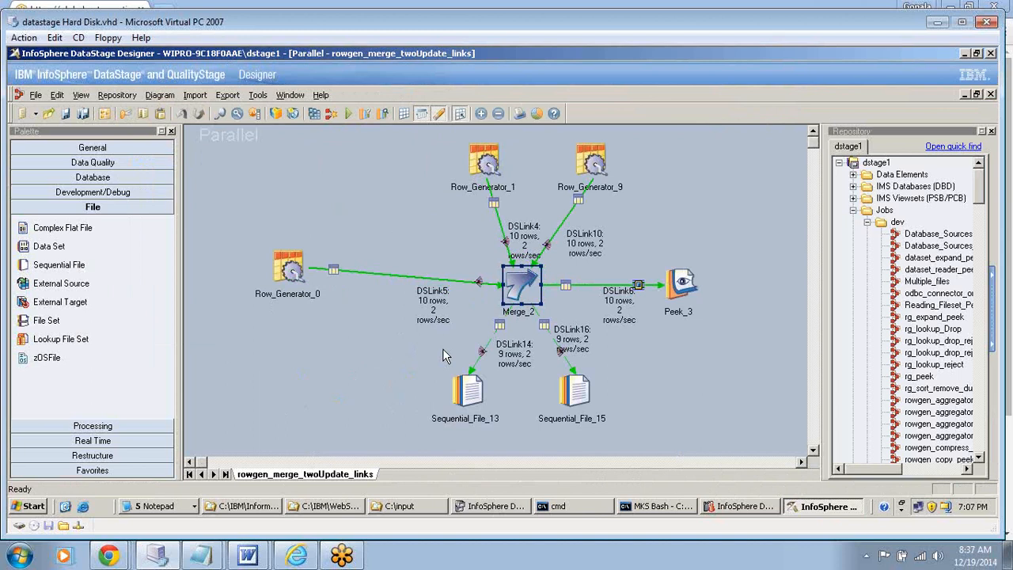
pyautogui.doubleClick(468, 390)
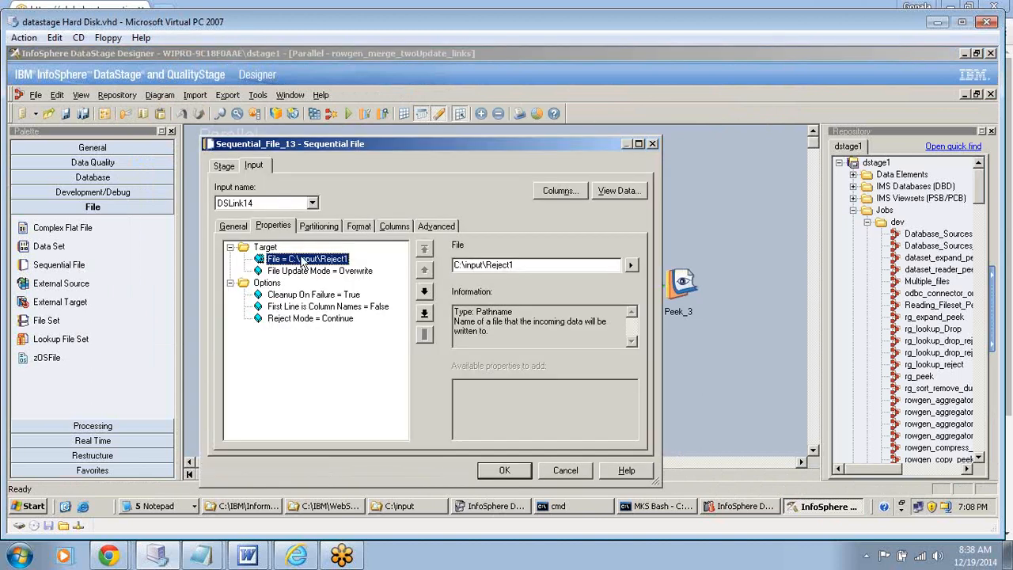
pyautogui.click(395, 226)
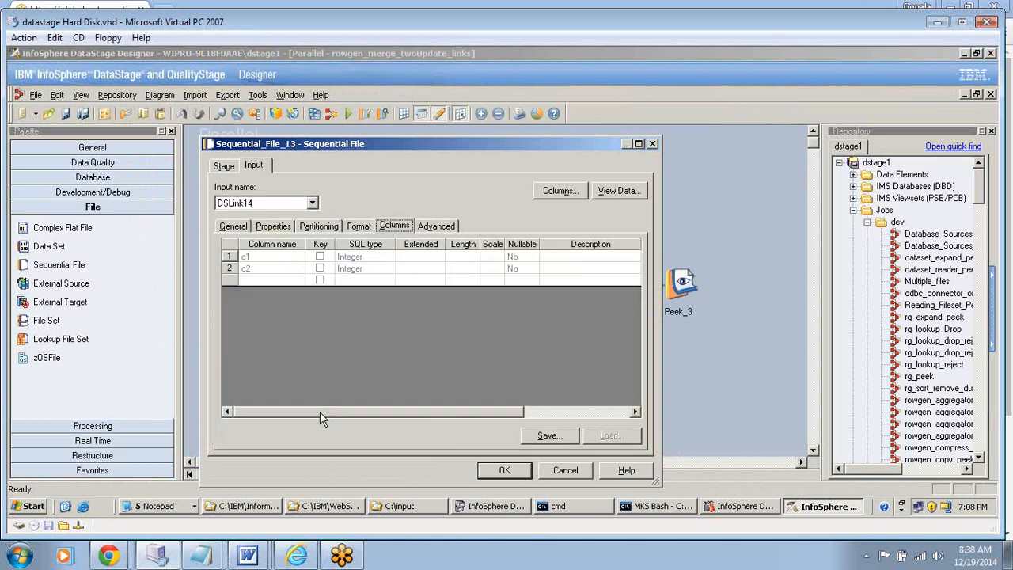
pyautogui.click(568, 470)
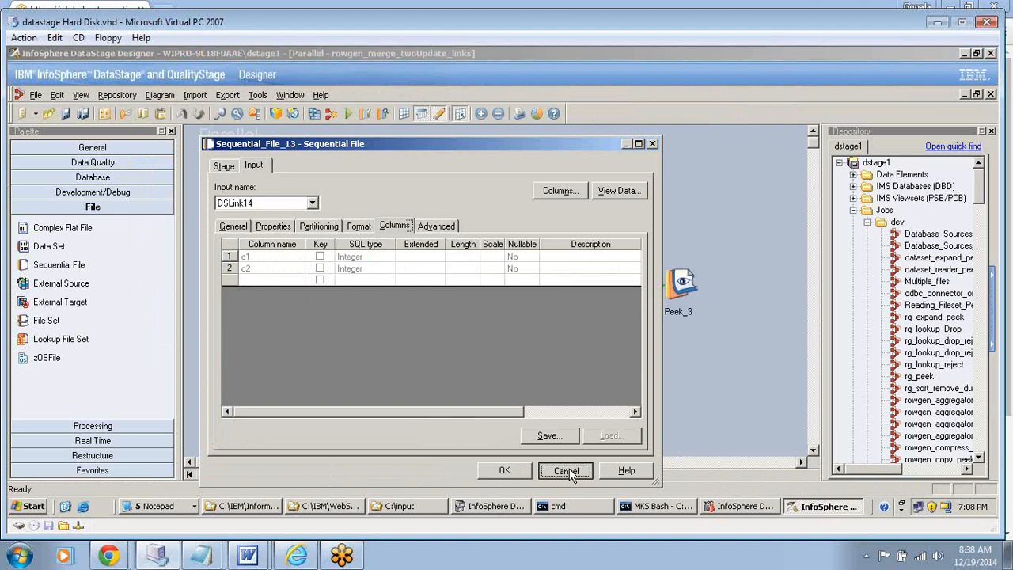
# - Close Sequential_File_13 without changes and open the metadata of column c1 in Row_Generator_0's output link DSLink5
pyautogui.click(566, 471)
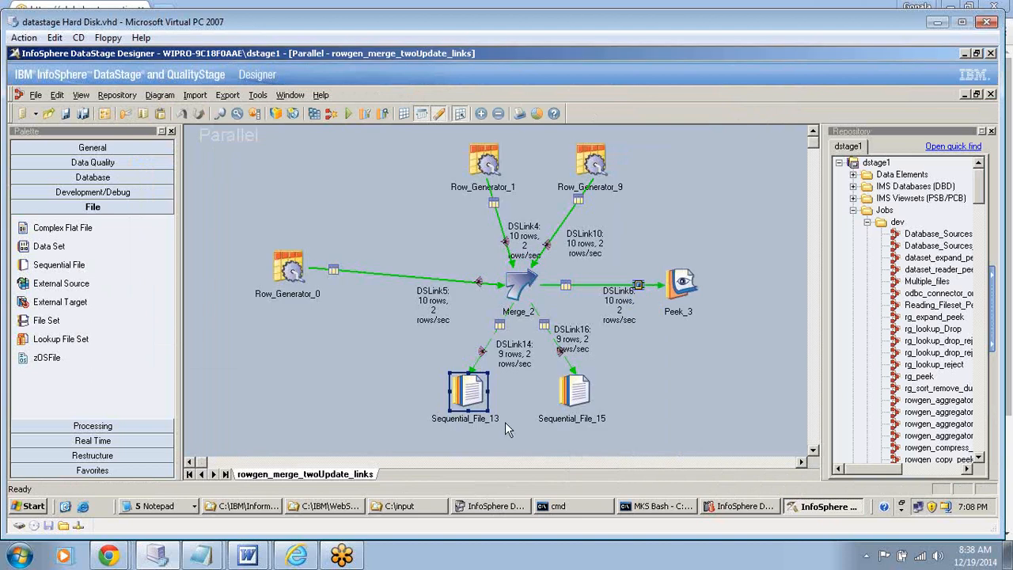
pyautogui.click(290, 271)
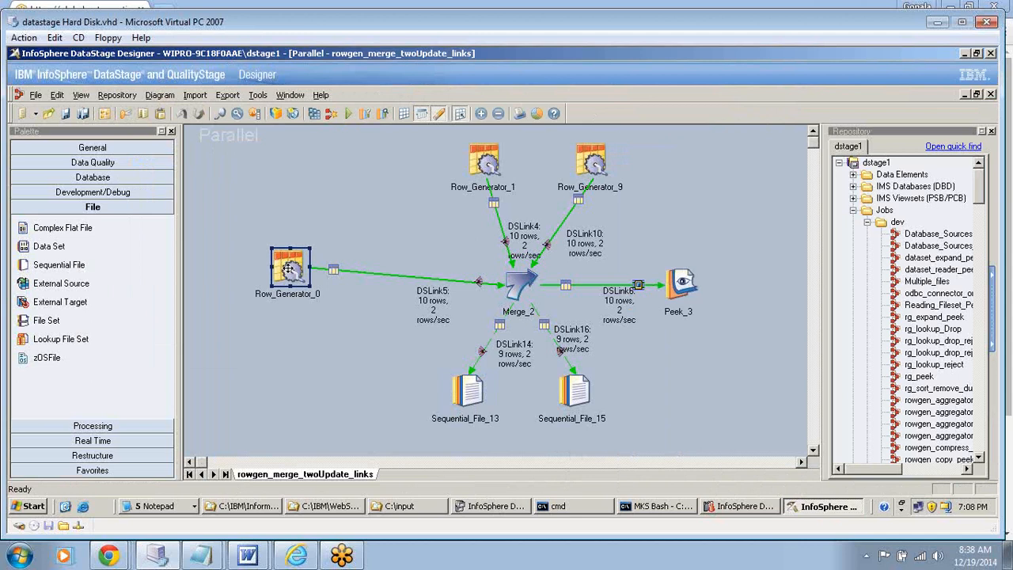
pyautogui.doubleClick(290, 269)
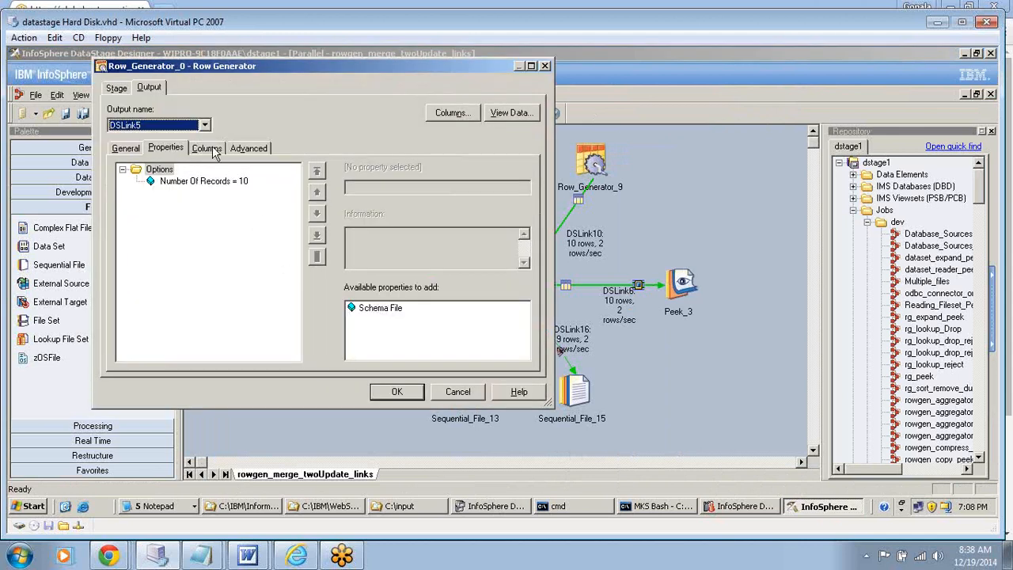
pyautogui.click(207, 149)
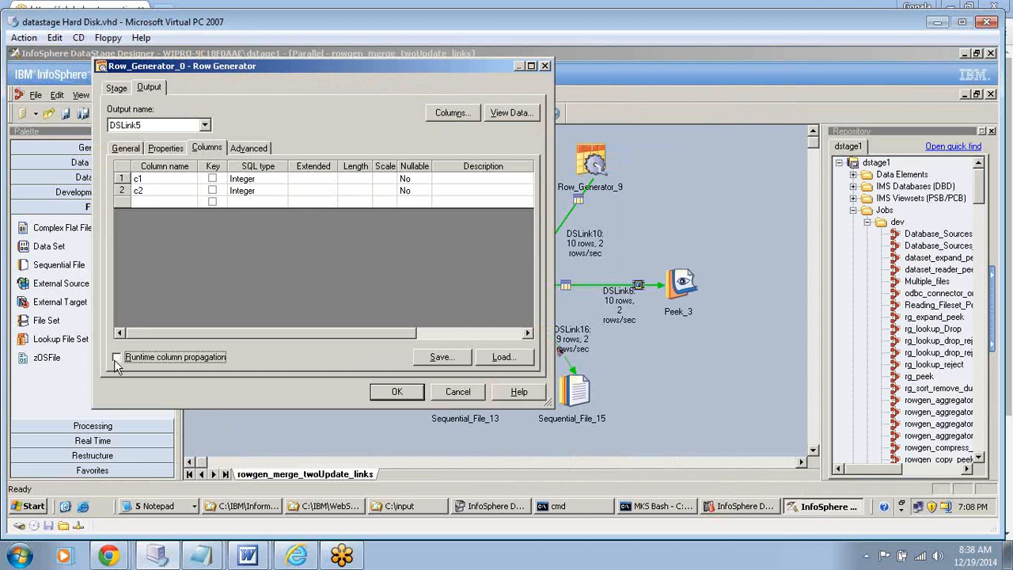
pyautogui.click(122, 177)
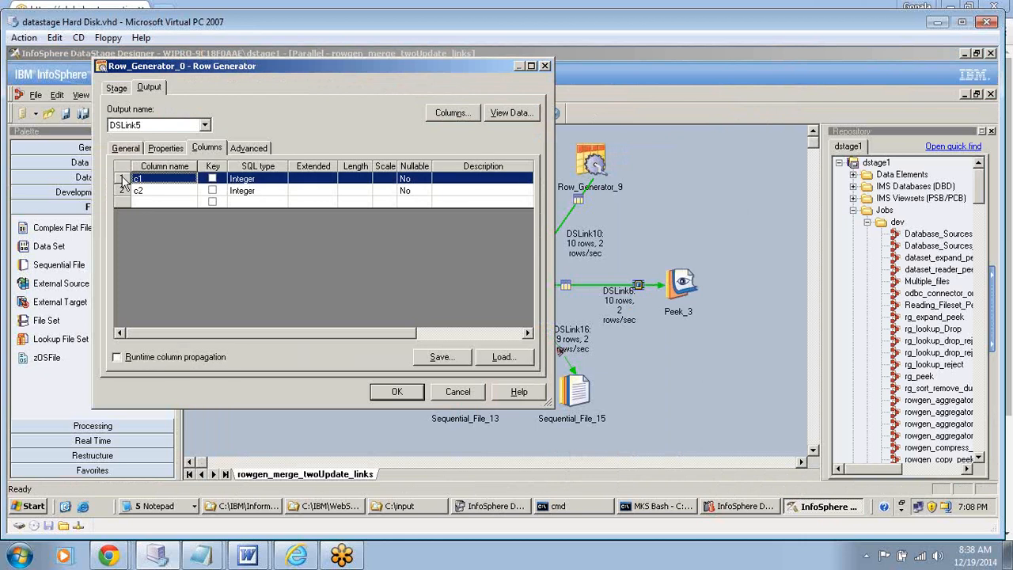
pyautogui.doubleClick(122, 179)
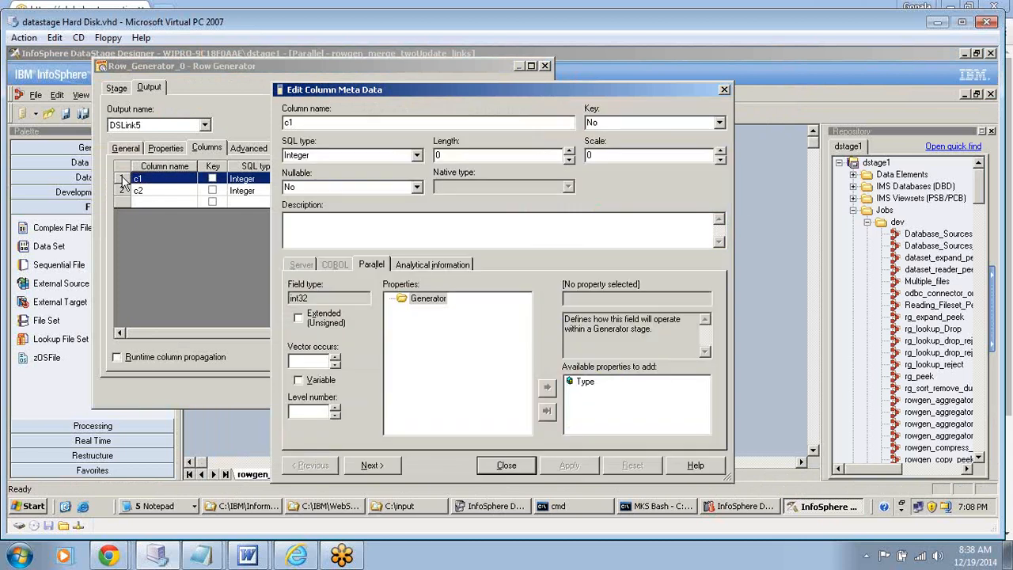
# - Give column c1 a cycle generator type with an initial value of 5, apply it, and accept the Row_Generator_0 settings
pyautogui.click(443, 300)
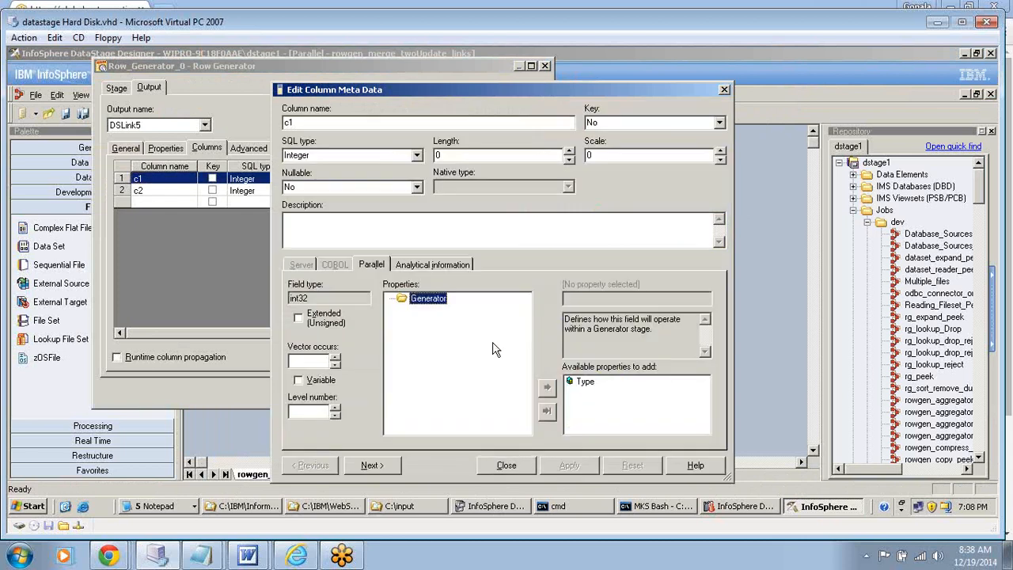
pyautogui.doubleClick(590, 386)
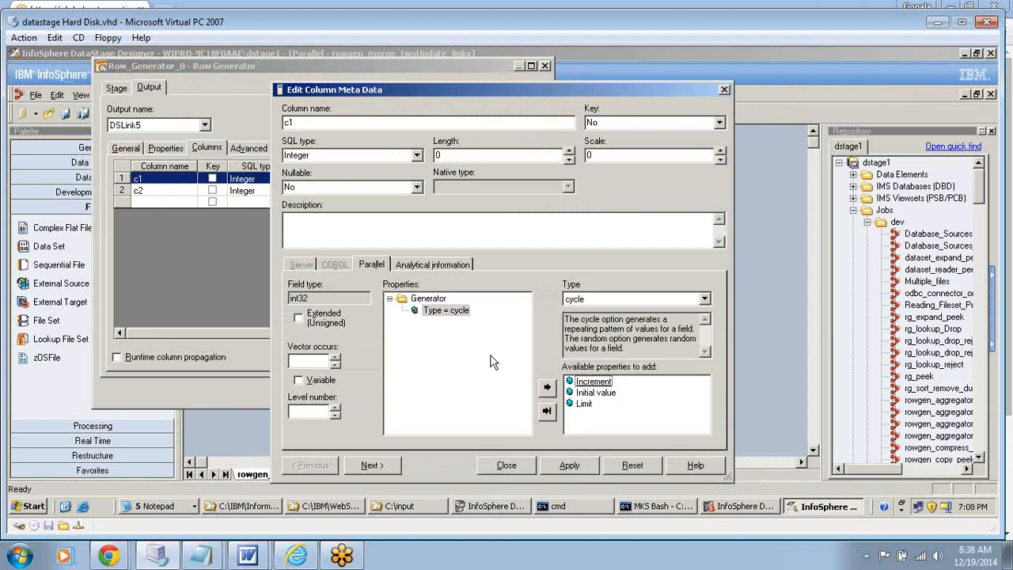
pyautogui.doubleClick(606, 392)
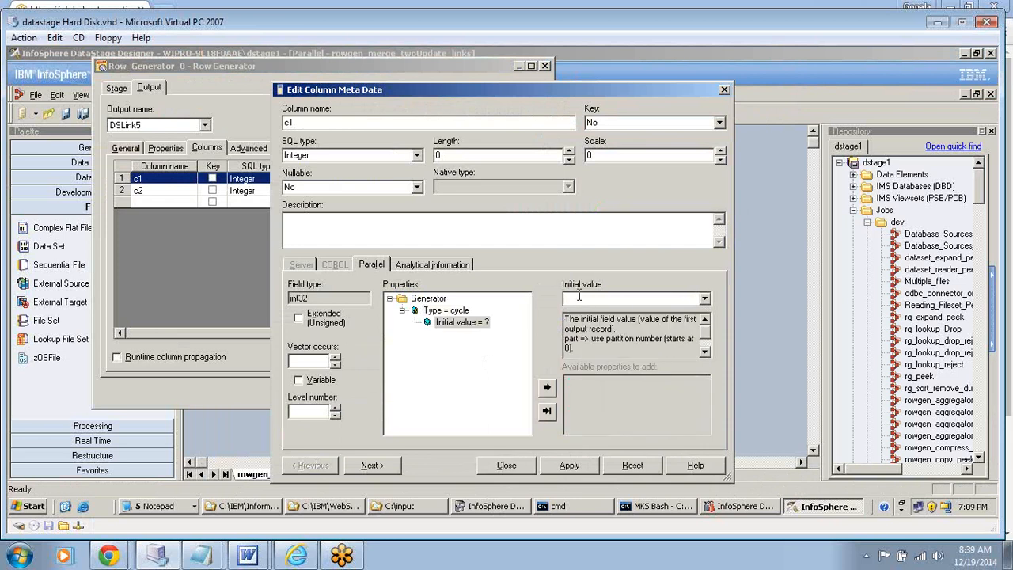
pyautogui.write('5')
pyautogui.press('Return')
pyautogui.click(567, 467)
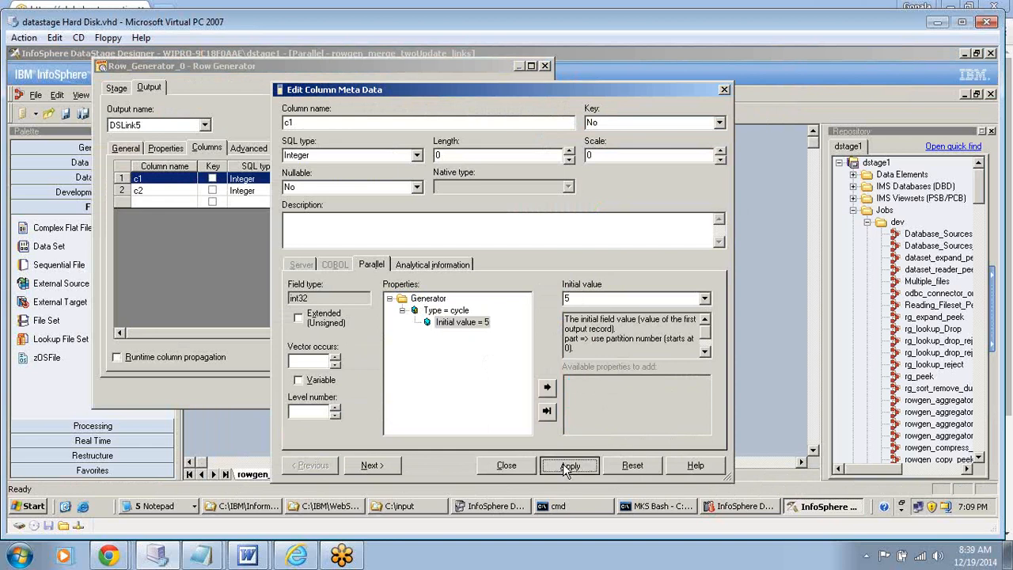
pyautogui.click(506, 466)
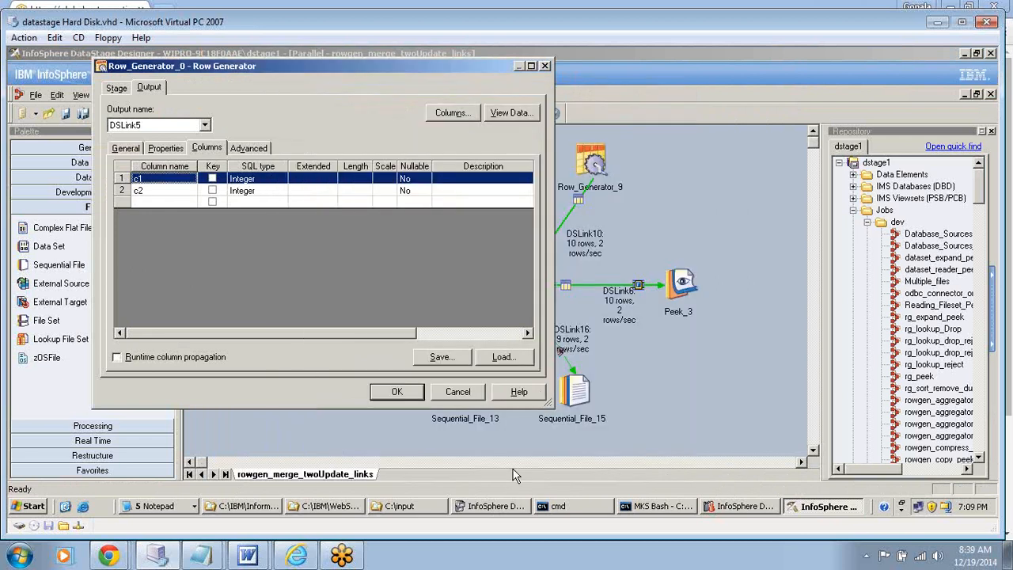
pyautogui.click(513, 467)
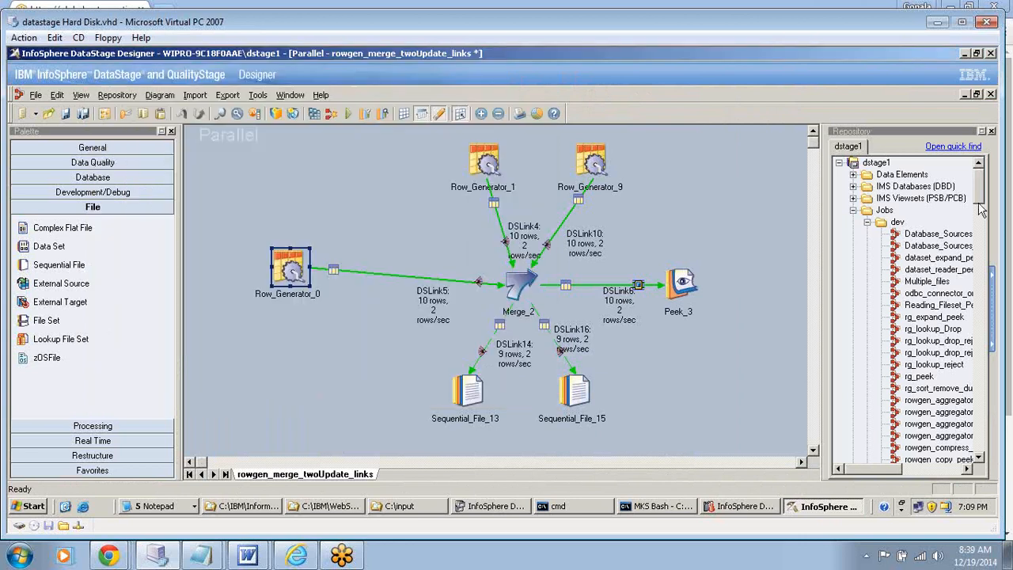
# - Save and compile the rowgen_merge_twoUpdate_links job, and close the compilation status
pyautogui.click(67, 113)
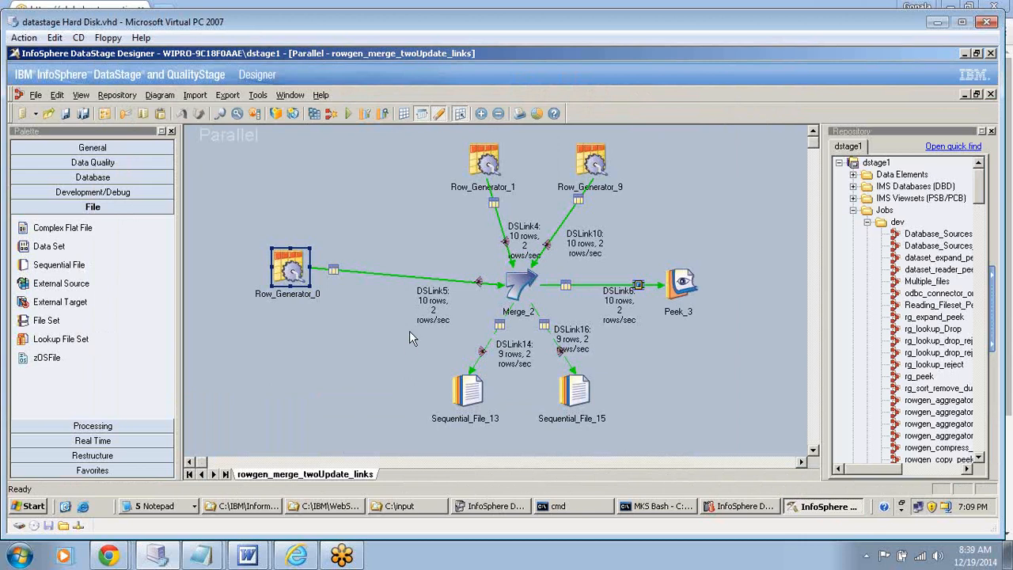
pyautogui.click(314, 115)
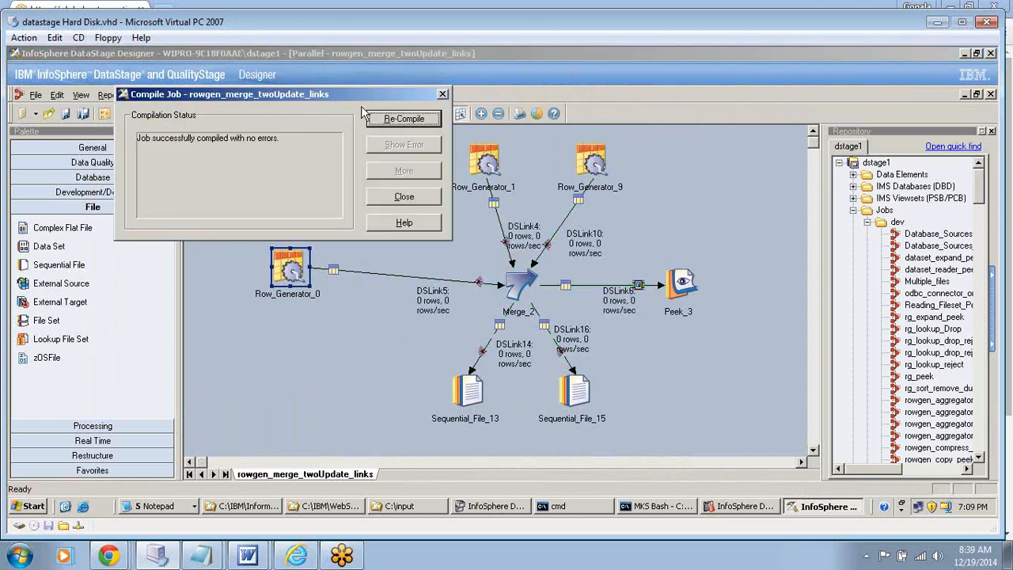
pyautogui.click(406, 197)
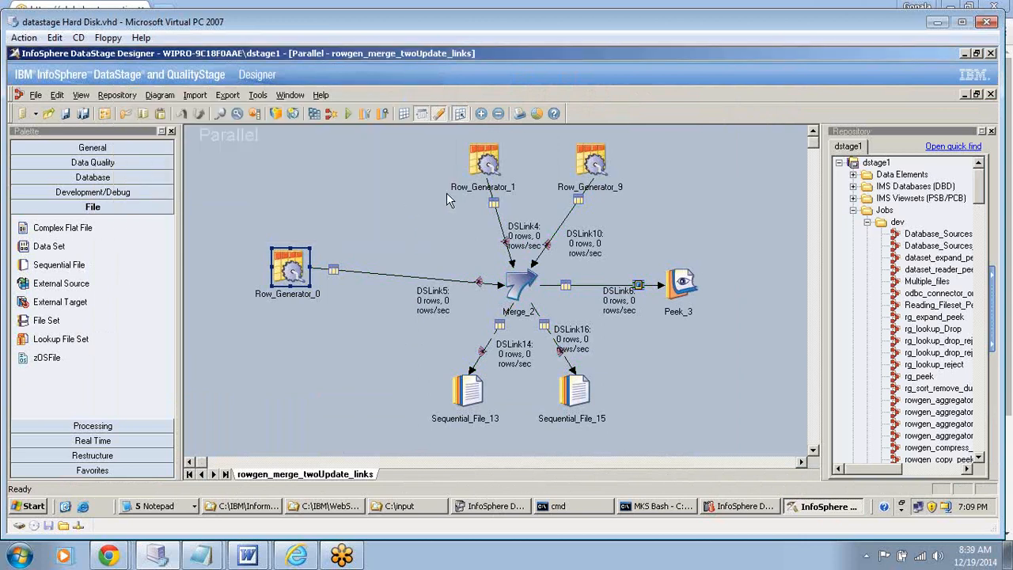
# - Run the recompiled rowgen_merge_twoUpdate_links job with no limit on warnings
pyautogui.click(348, 113)
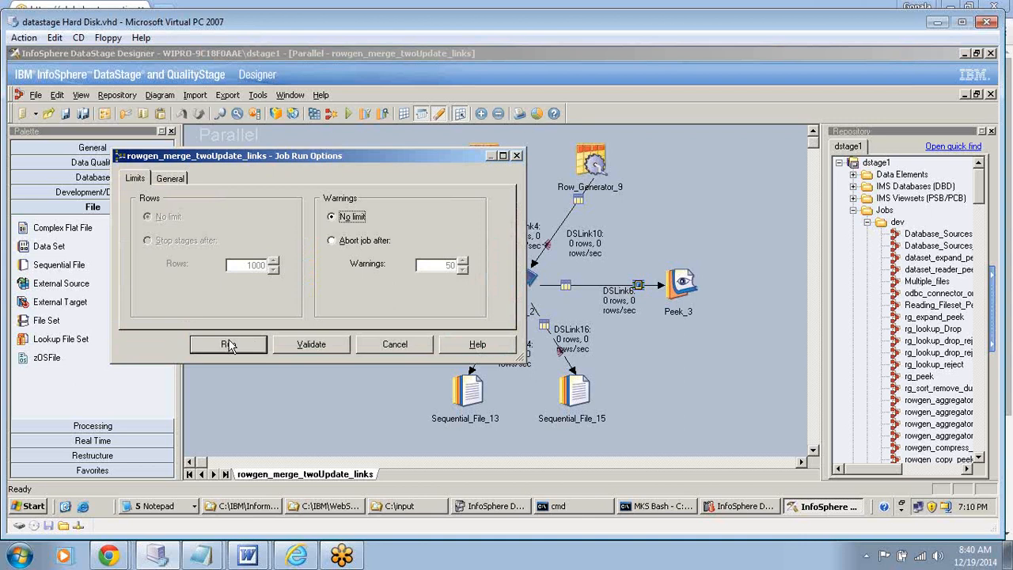
pyautogui.click(229, 345)
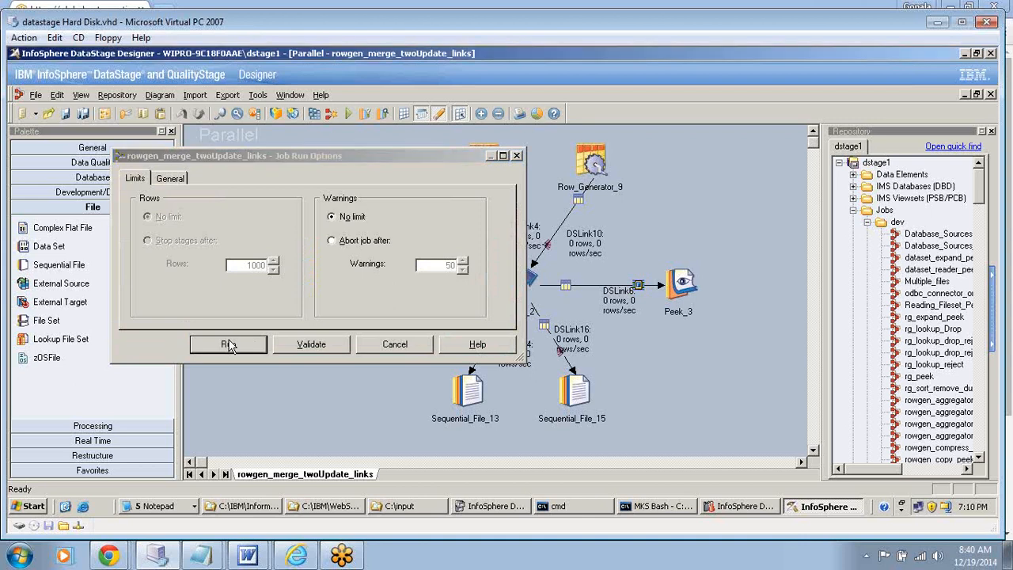
pyautogui.moveTo(196, 556)
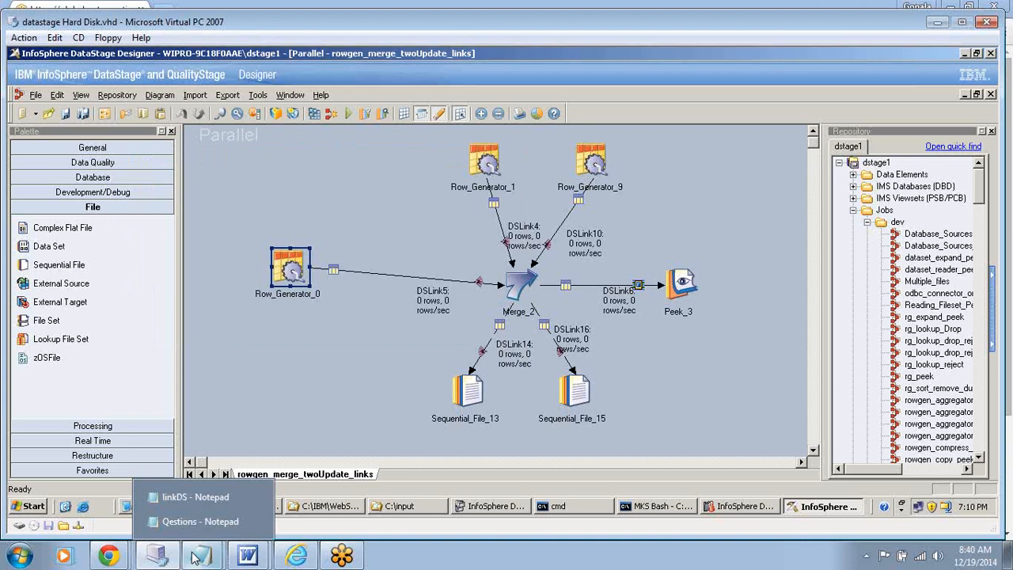
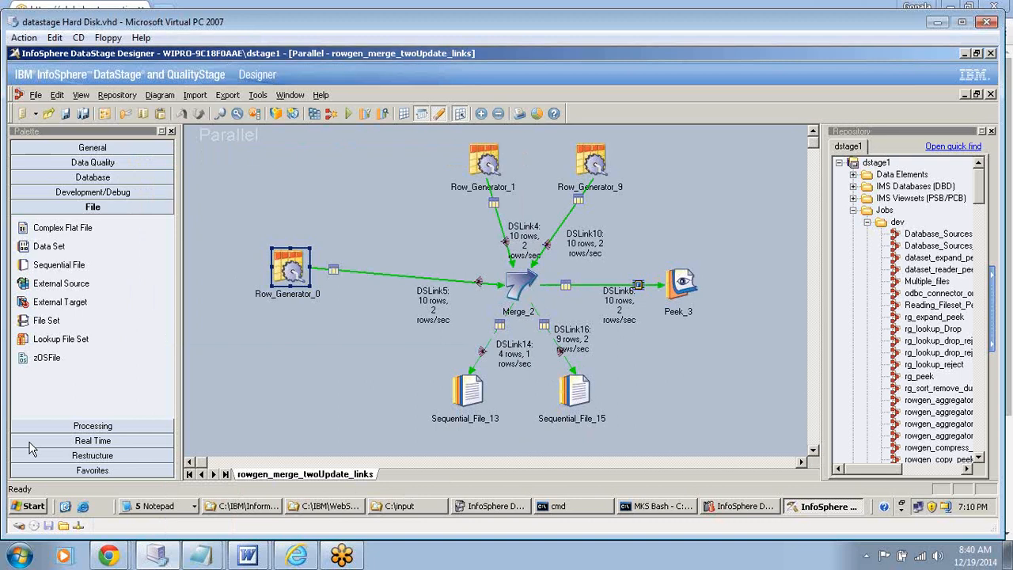
# - Open the Reject1 file from C:\input in Notepad, examine its rejected rows, and minimize it
pyautogui.click(325, 509)
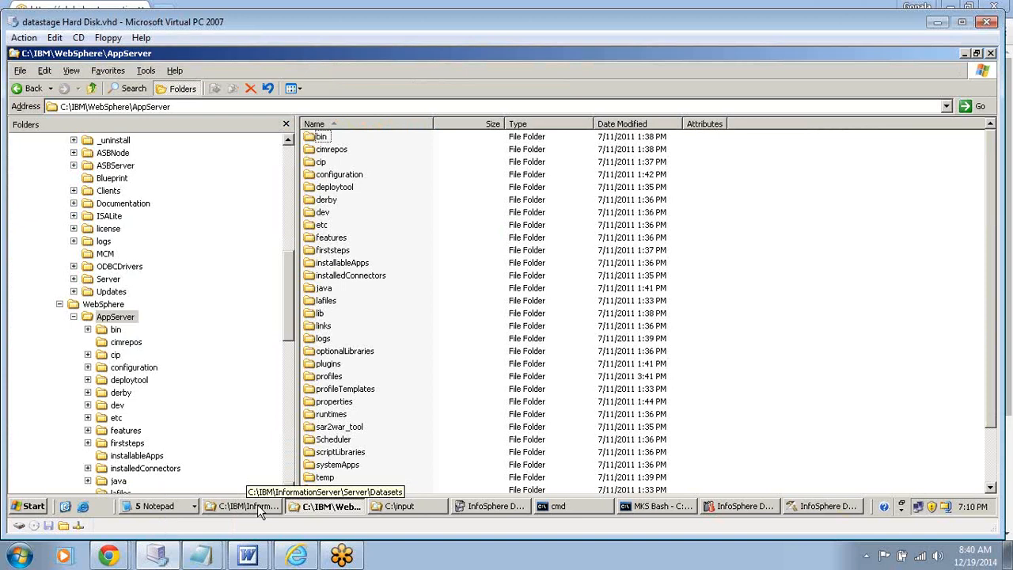
pyautogui.click(257, 506)
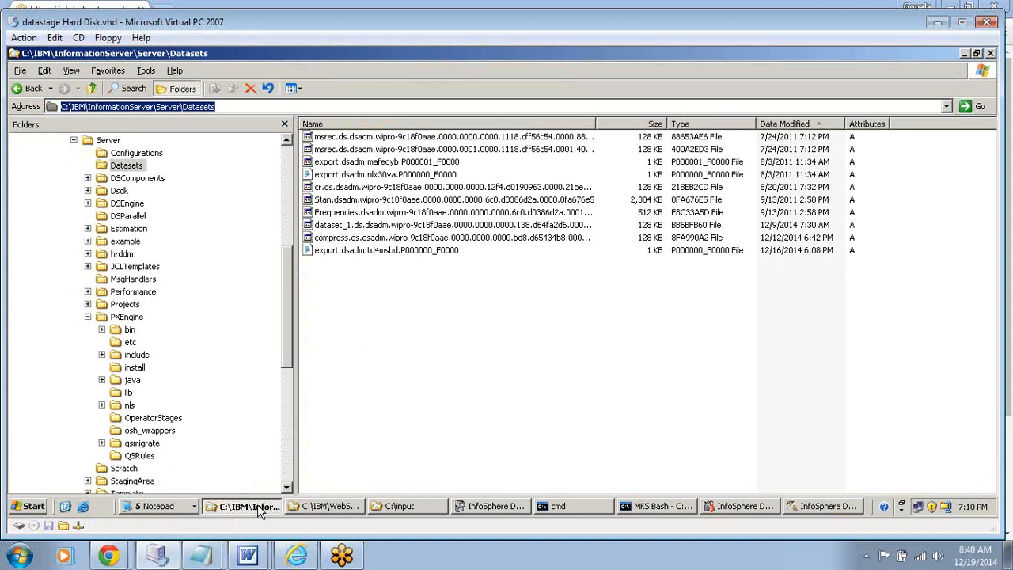
pyautogui.click(422, 510)
pyautogui.click(332, 163)
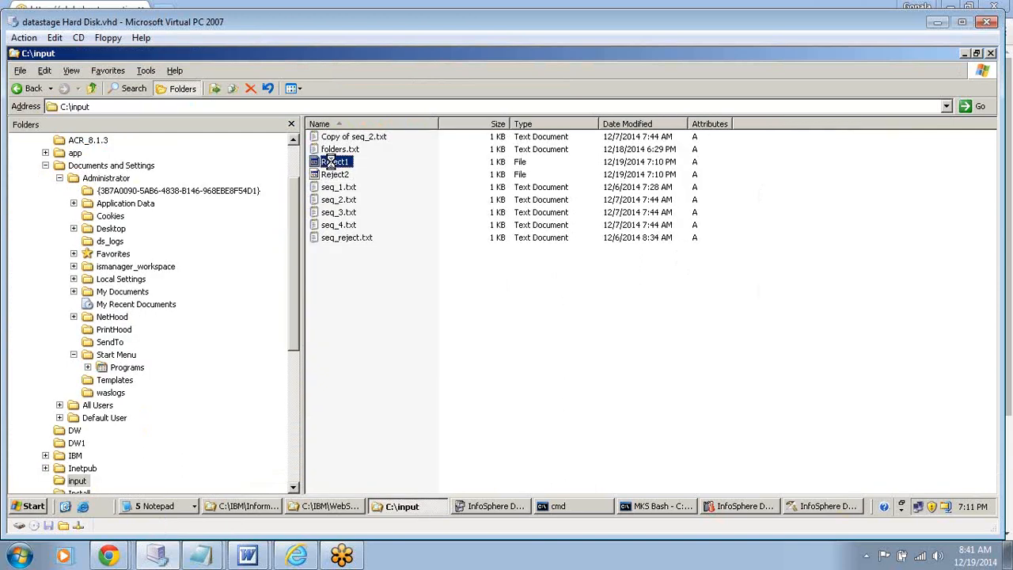
pyautogui.rightClick(331, 162)
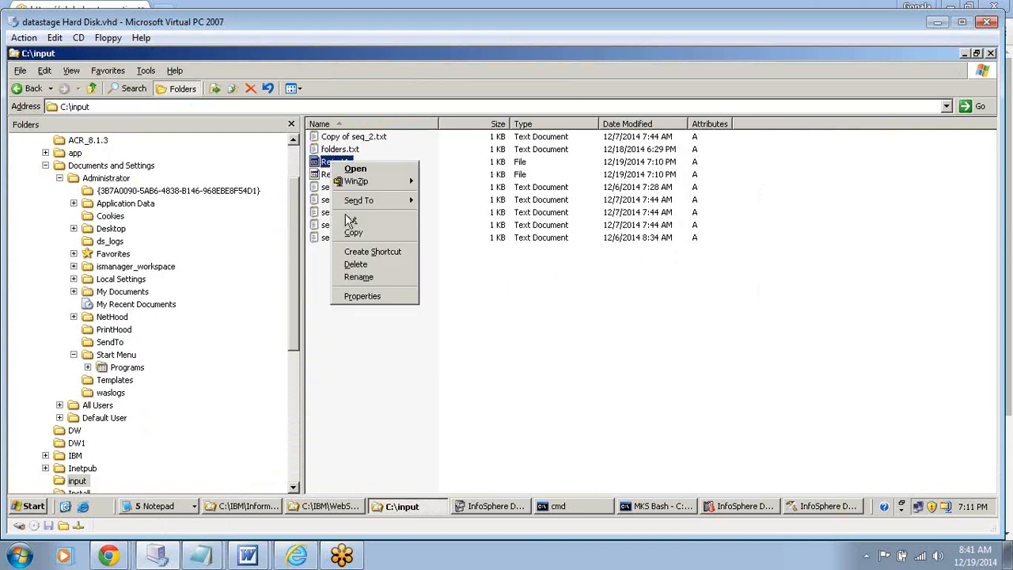
pyautogui.click(372, 168)
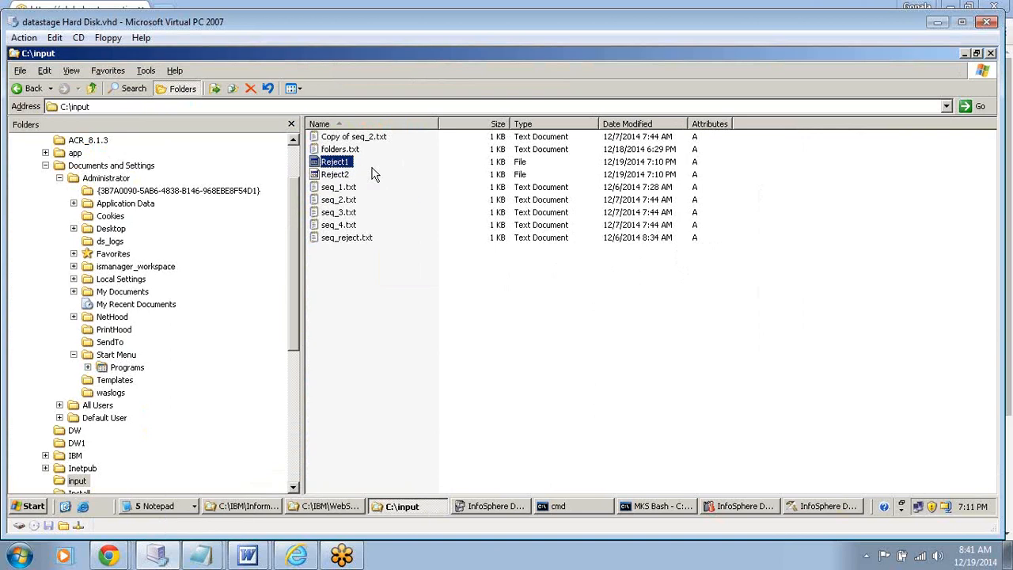
pyautogui.click(409, 289)
pyautogui.click(541, 425)
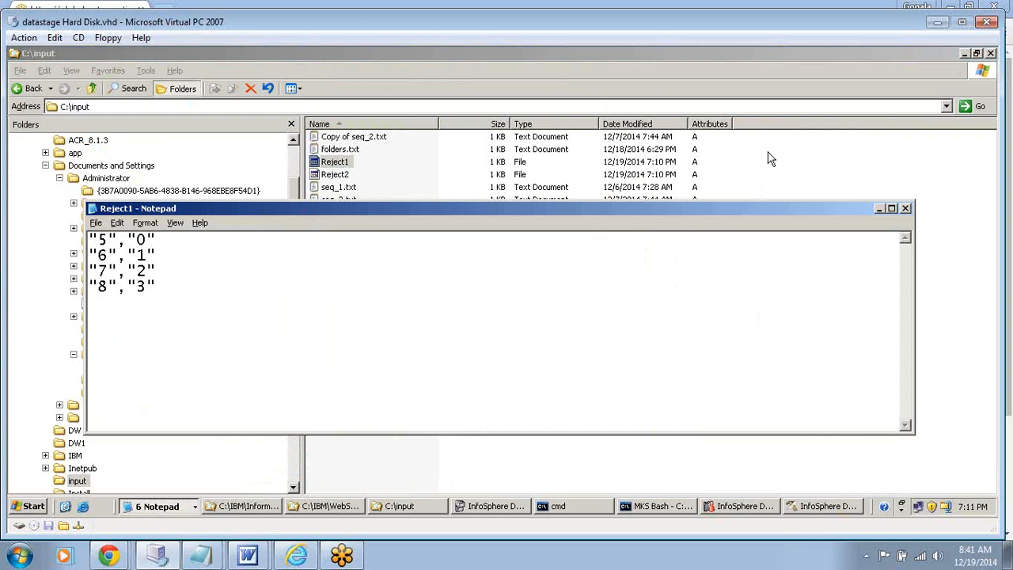
pyautogui.click(878, 209)
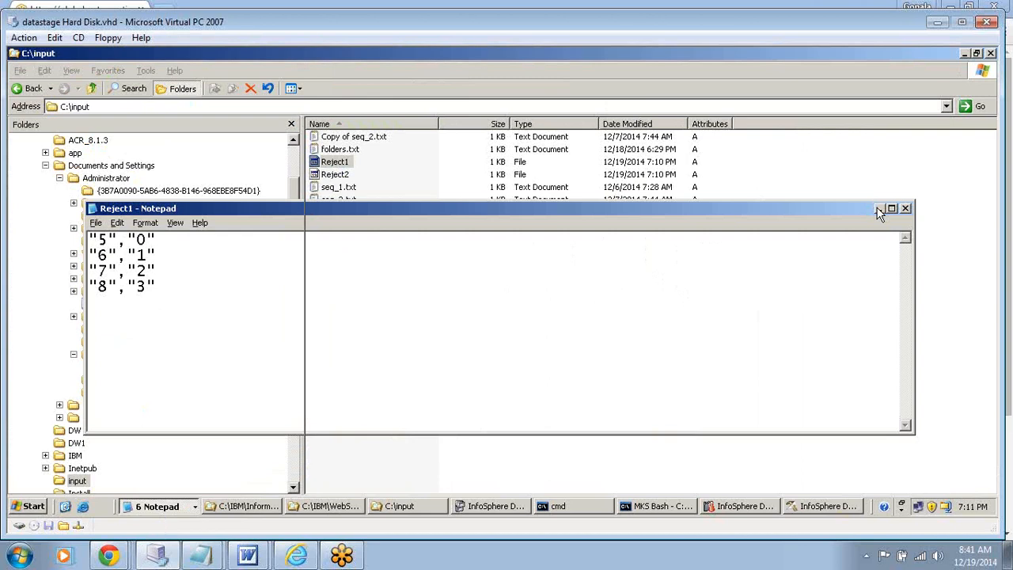
# - Open the Reject2 file in Notepad, examine its rejected rows, and close it
pyautogui.doubleClick(334, 175)
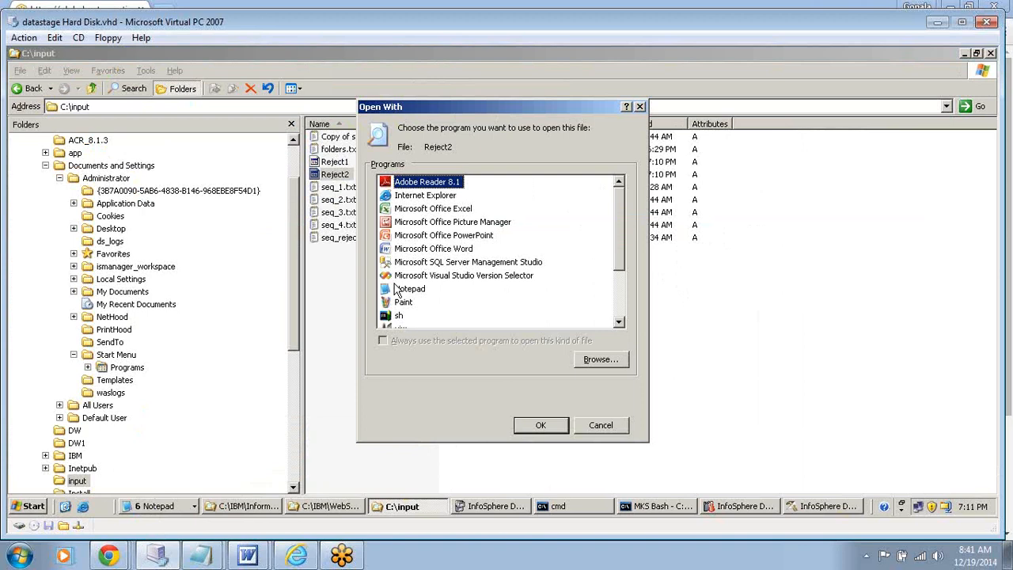
pyautogui.click(404, 289)
pyautogui.click(527, 424)
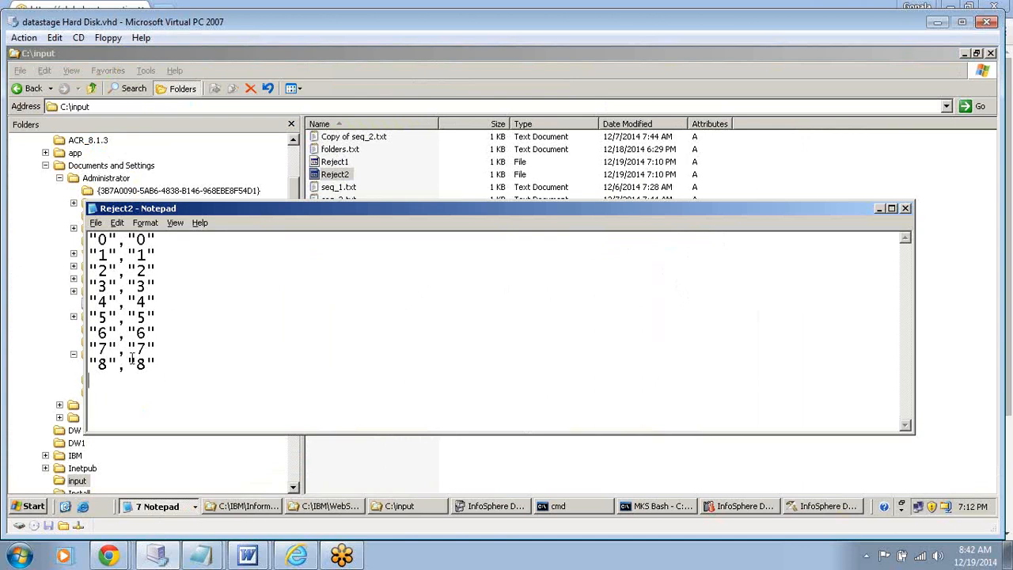
pyautogui.moveTo(128, 359); pyautogui.dragTo(154, 358)
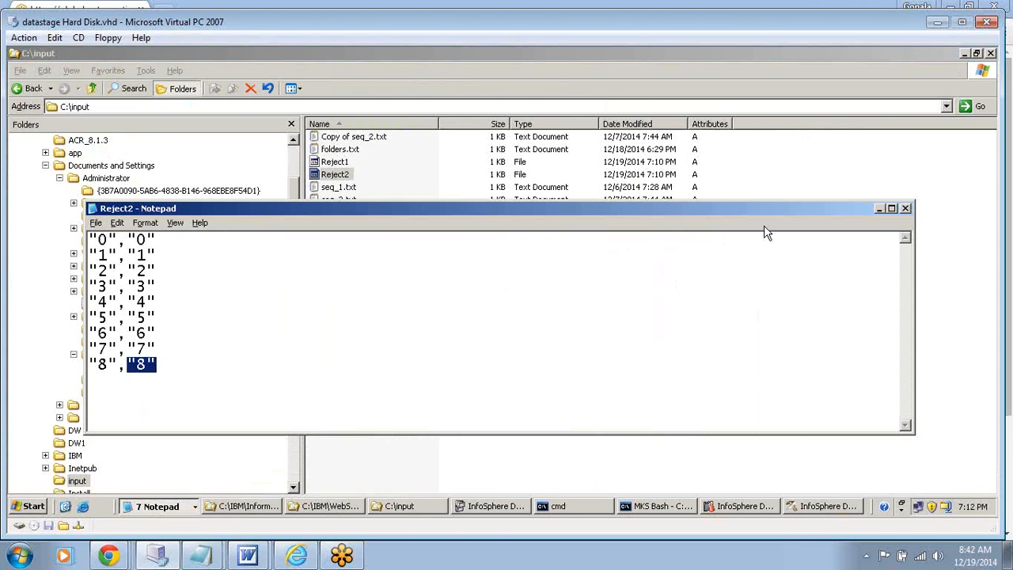
pyautogui.click(905, 209)
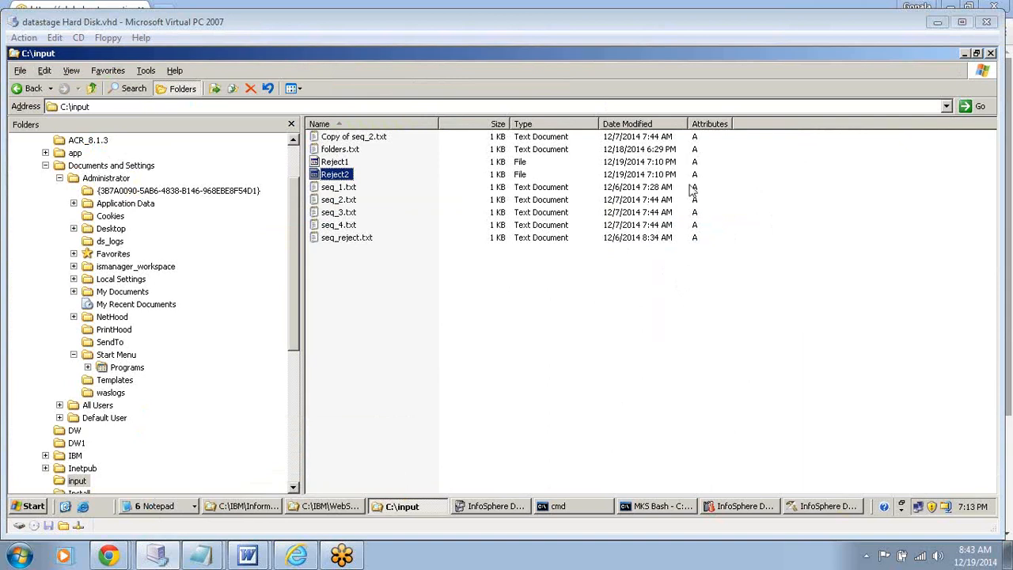
# - Switch to DataStage Director and examine the latest run's log, including the detail of the first rejected update record warning
pyautogui.click(742, 507)
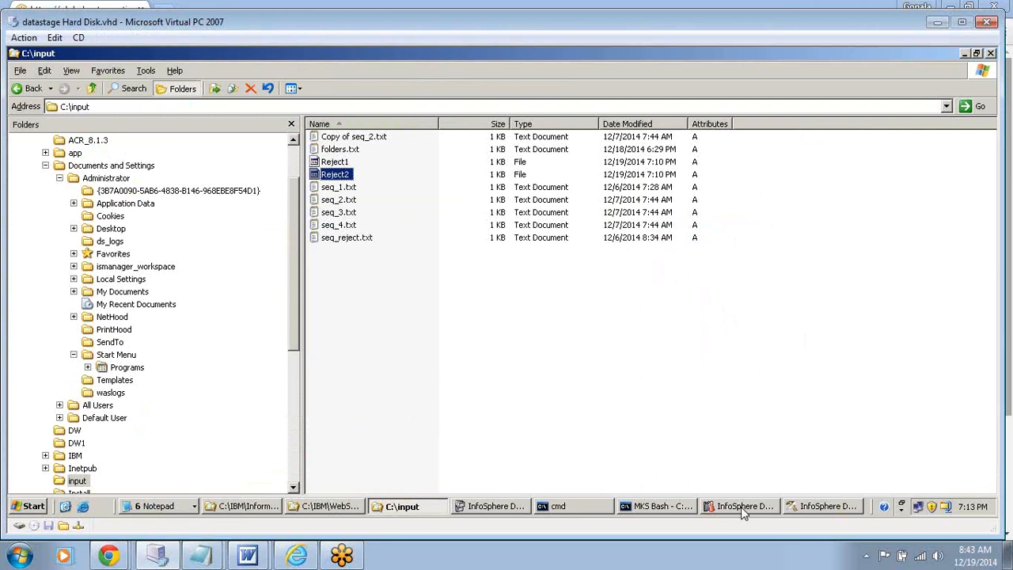
pyautogui.click(741, 507)
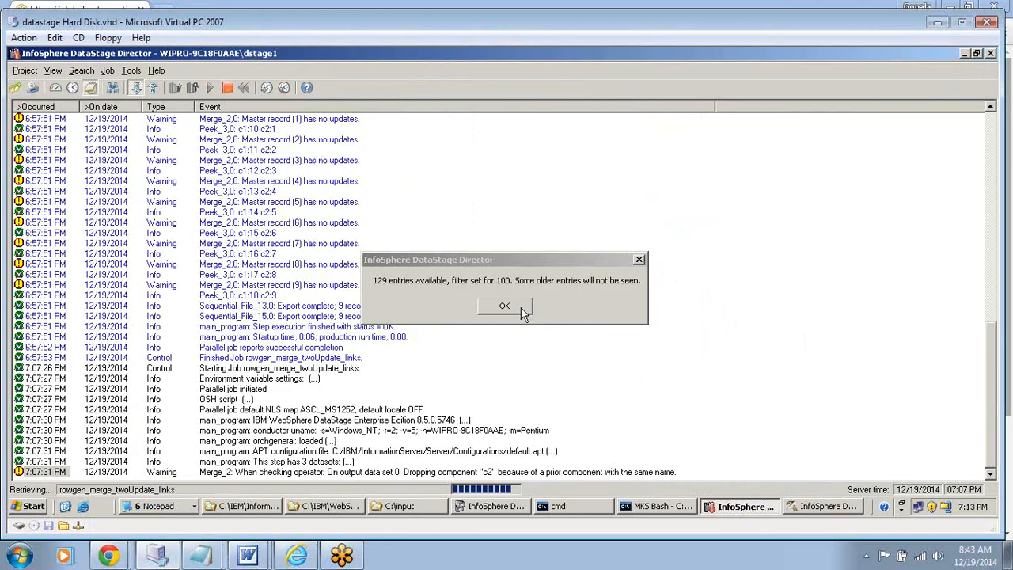
pyautogui.click(504, 306)
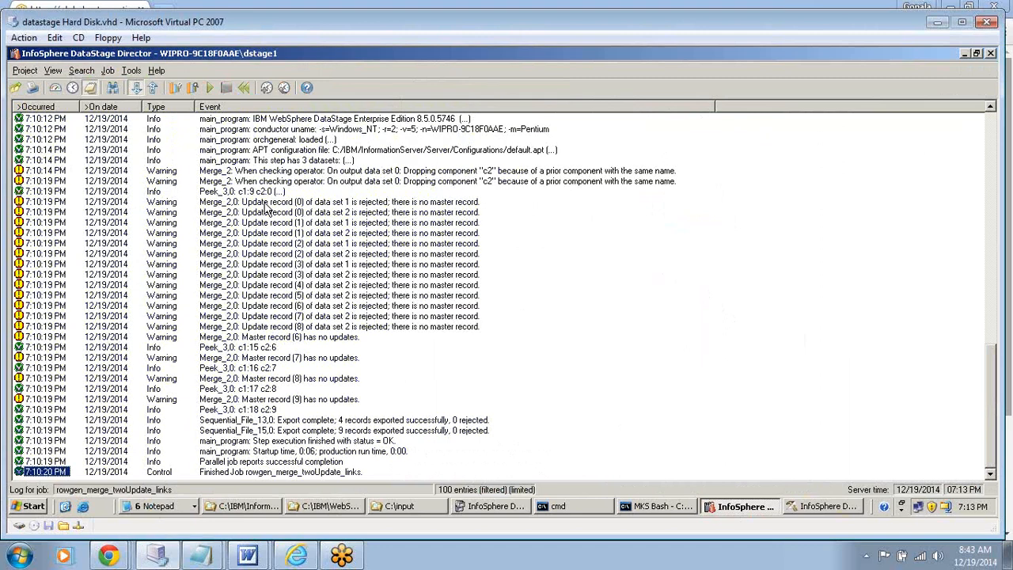
pyautogui.doubleClick(267, 204)
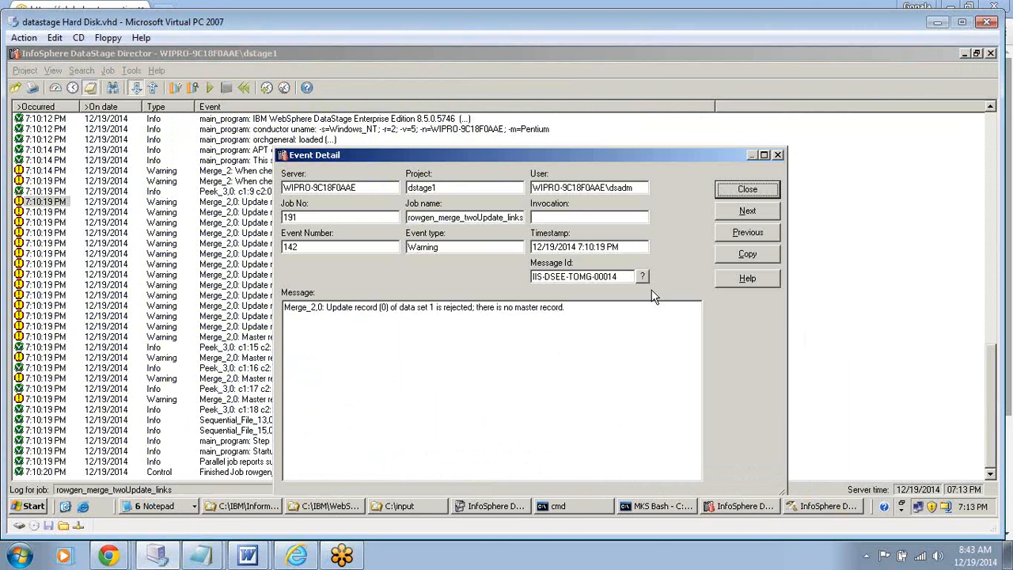
pyautogui.click(778, 155)
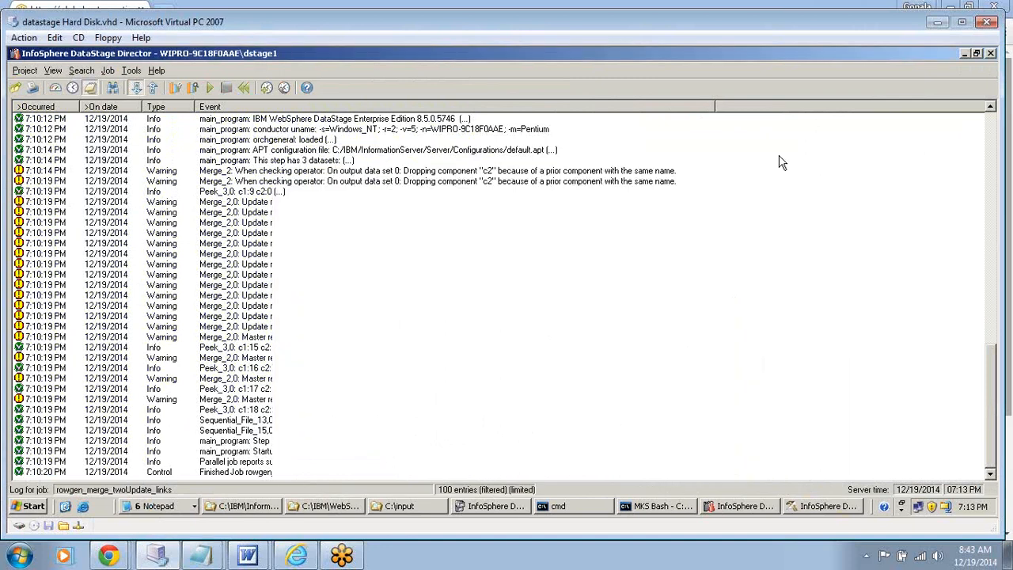
pyautogui.rightClick(603, 245)
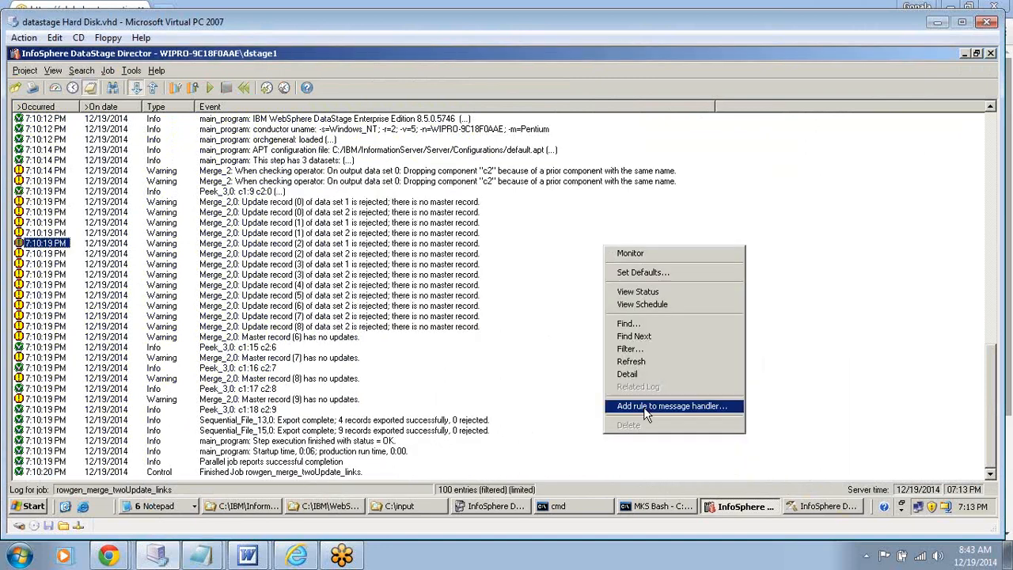
pyautogui.click(883, 255)
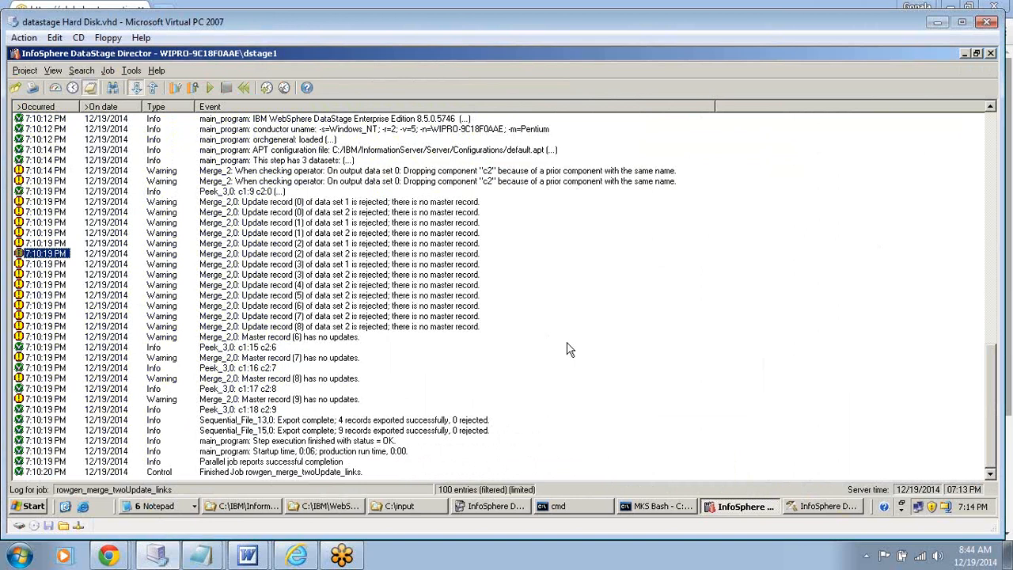
# - Switch back to DataStage Designer and set Warn On Unmatched Masters to False in the Merge_2 stage properties
pyautogui.click(824, 506)
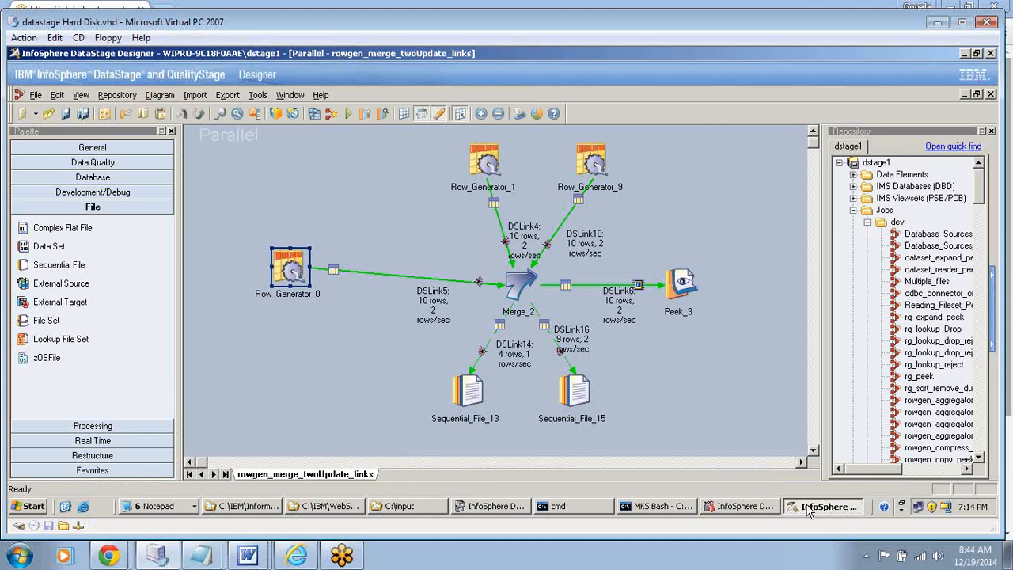
pyautogui.click(295, 268)
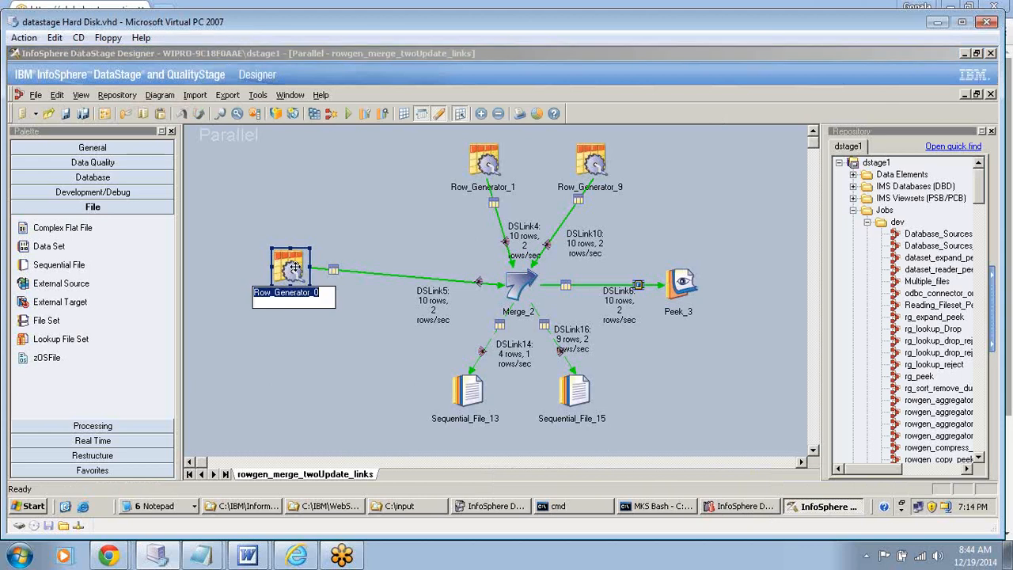
pyautogui.doubleClick(521, 284)
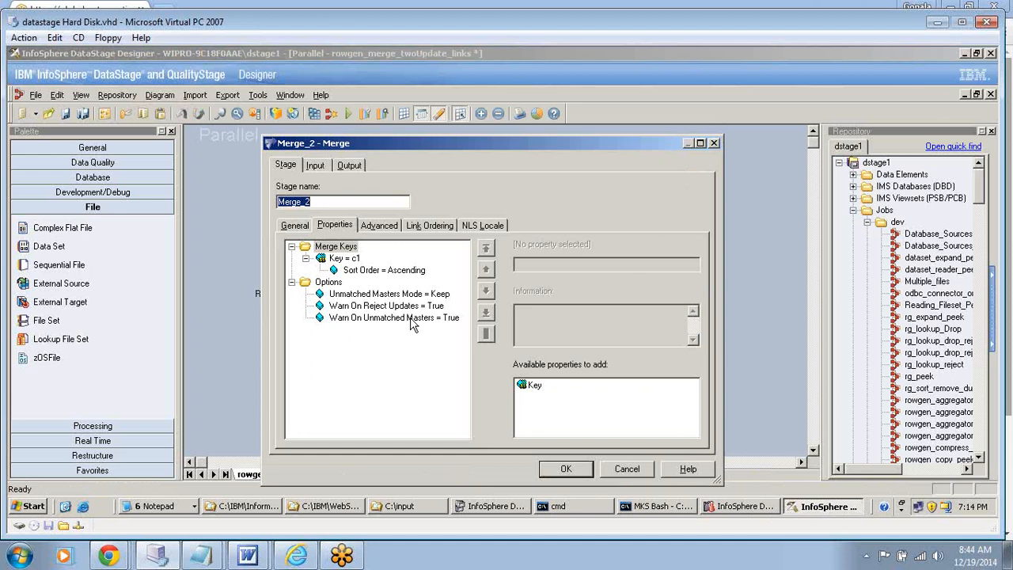
pyautogui.click(404, 318)
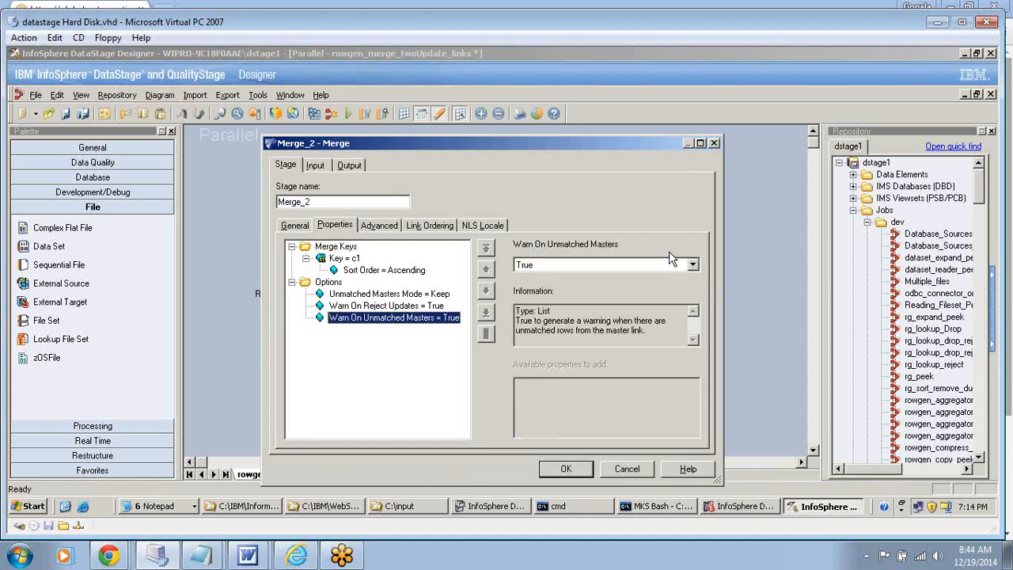
pyautogui.click(693, 265)
pyautogui.click(618, 277)
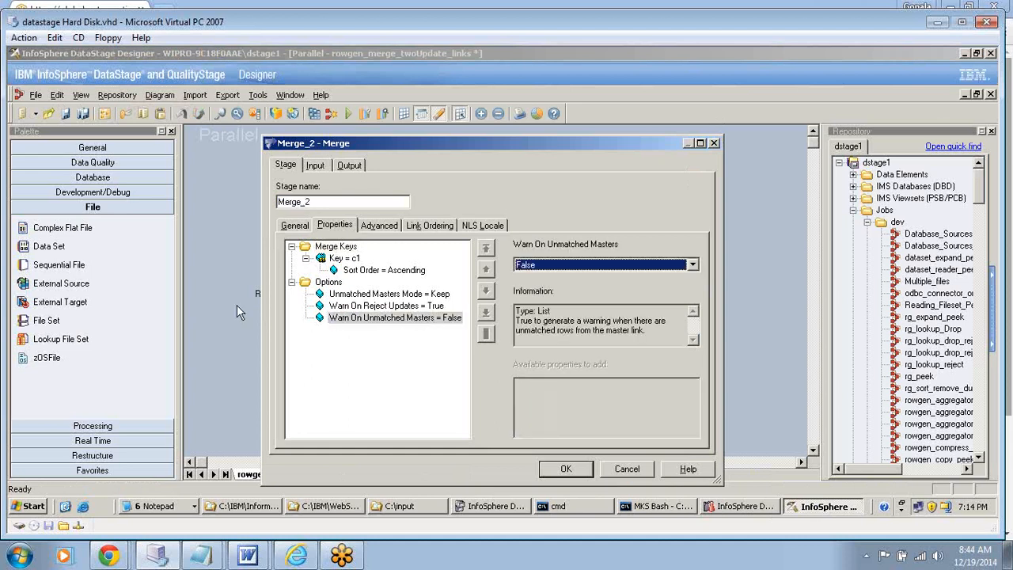
# - Set Warn On Reject Updates to False for Merge_2 and accept the stage settings
pyautogui.click(370, 307)
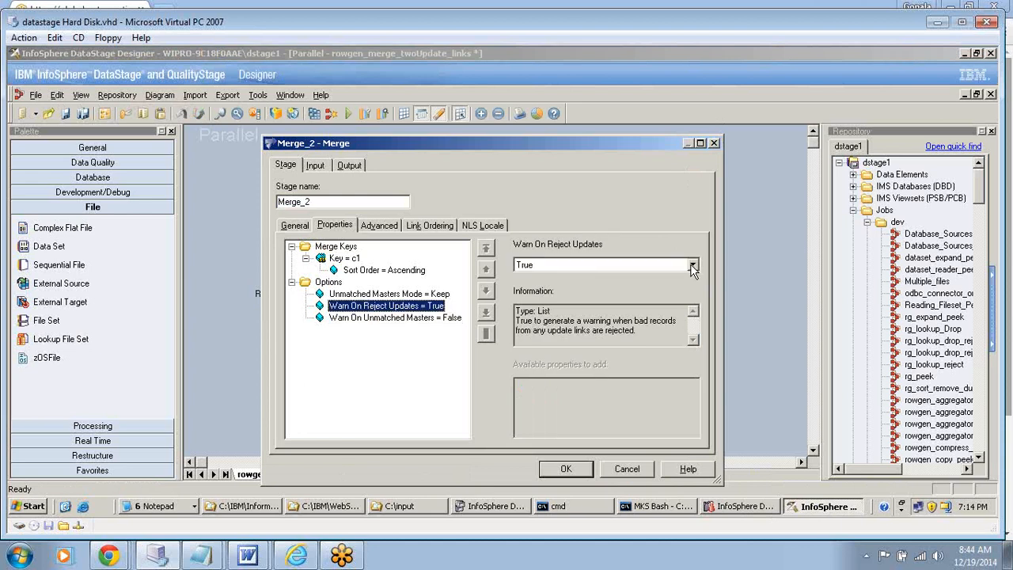
pyautogui.click(693, 266)
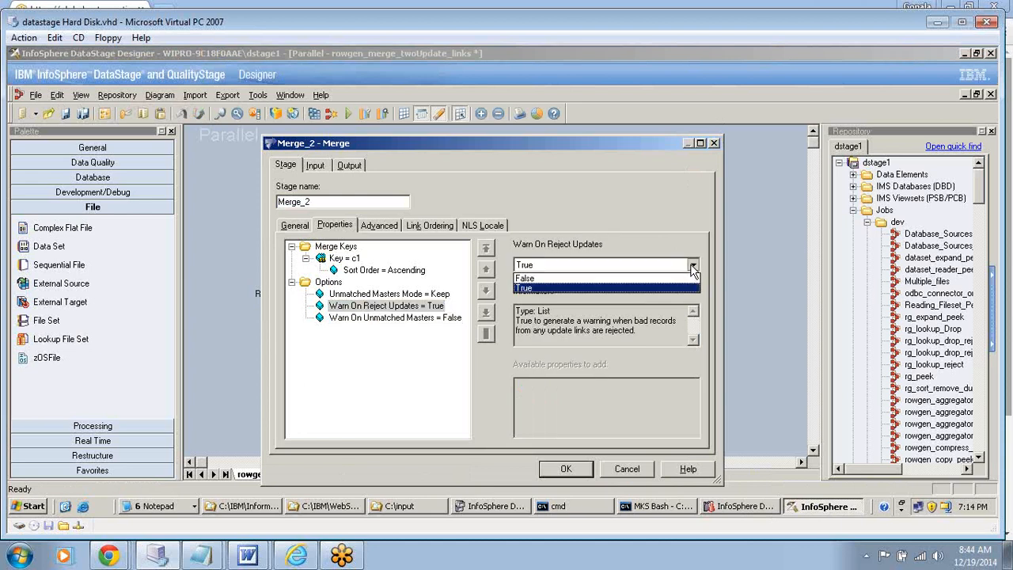
pyautogui.click(645, 279)
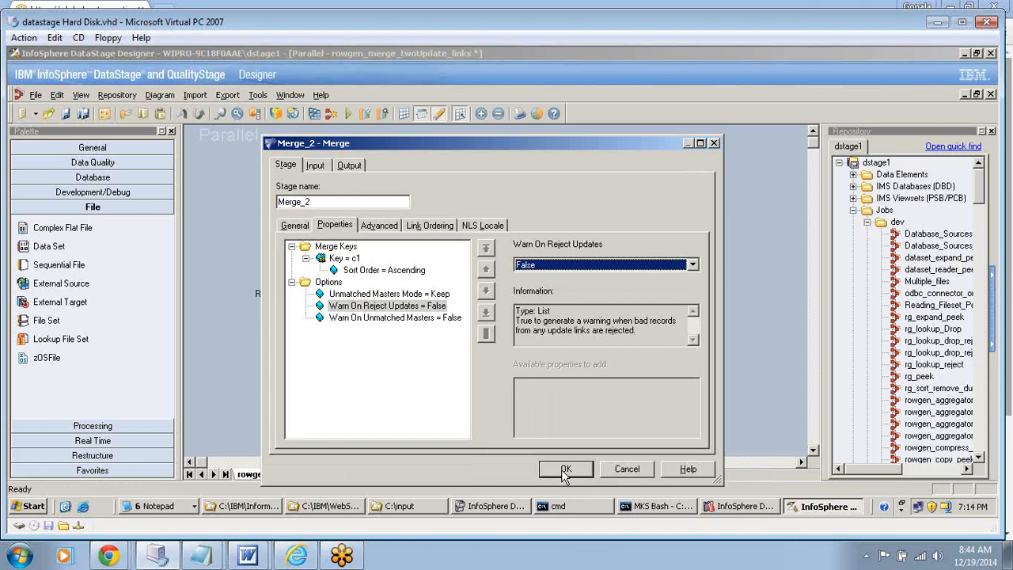
pyautogui.click(564, 470)
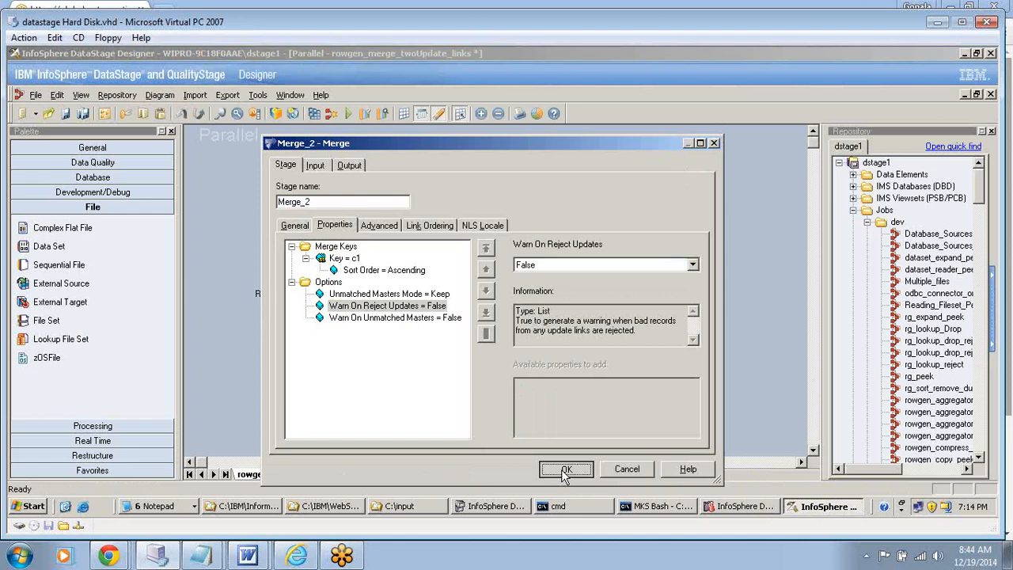
pyautogui.click(567, 470)
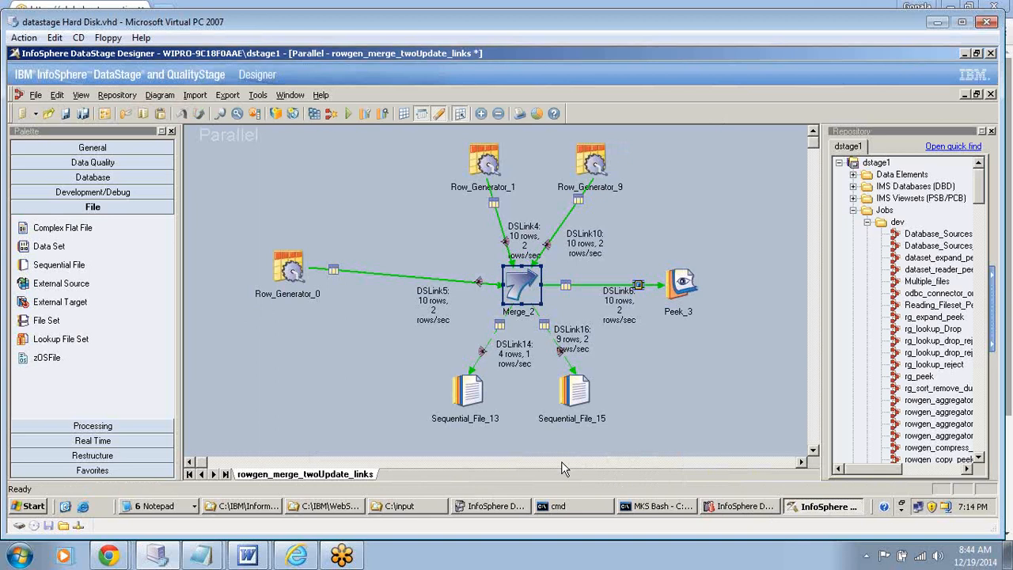
# - Compile the rowgen_merge_twoUpdate_links job and run it with no limit on warnings
pyautogui.press('F7')
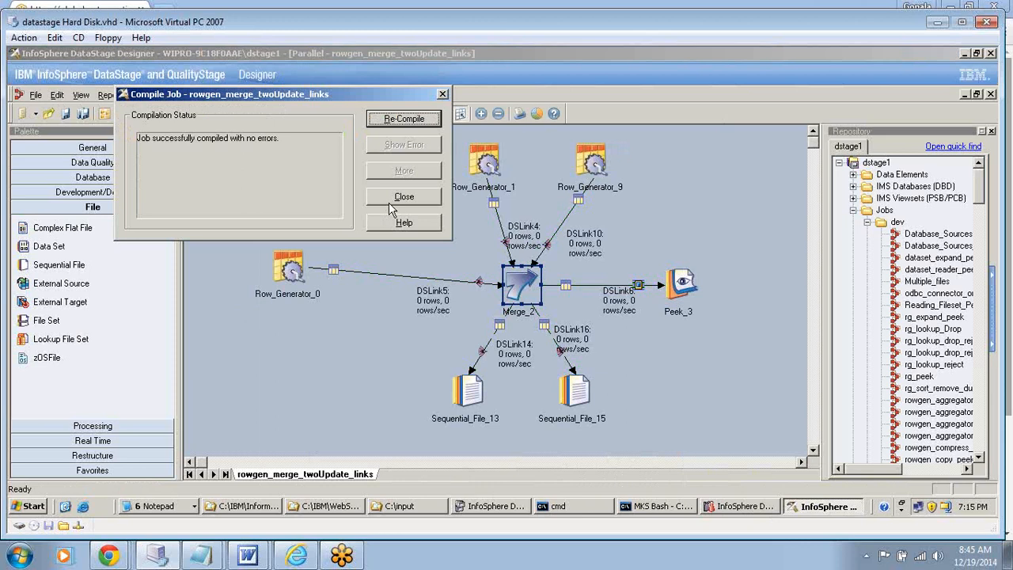
pyautogui.click(389, 202)
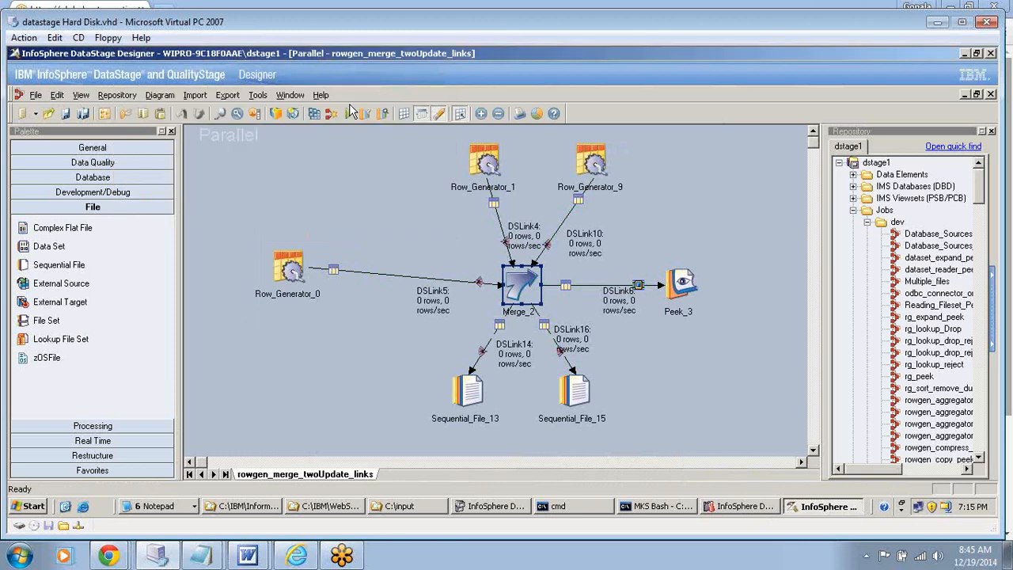
pyautogui.click(350, 112)
pyautogui.click(224, 348)
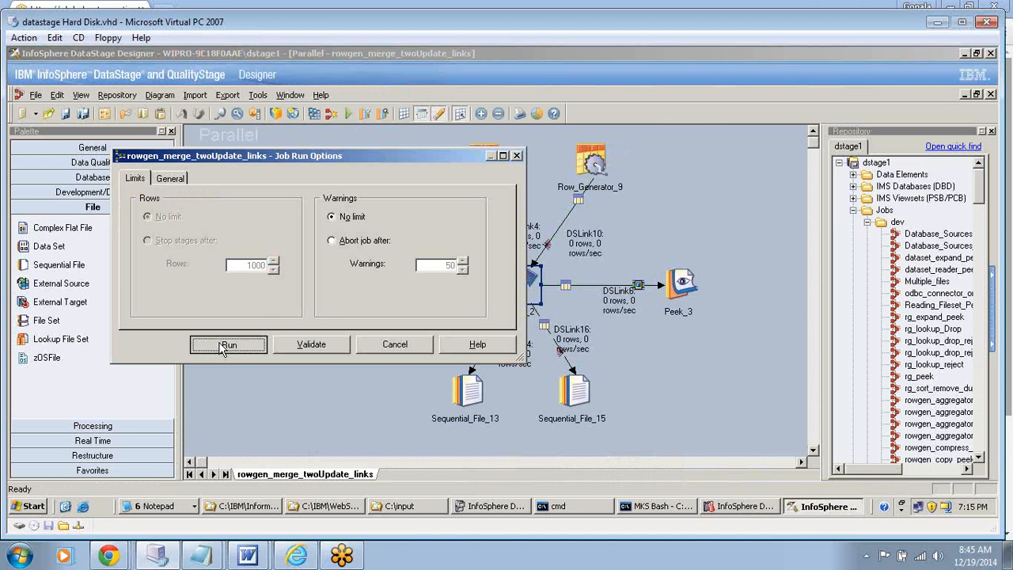
pyautogui.click(222, 348)
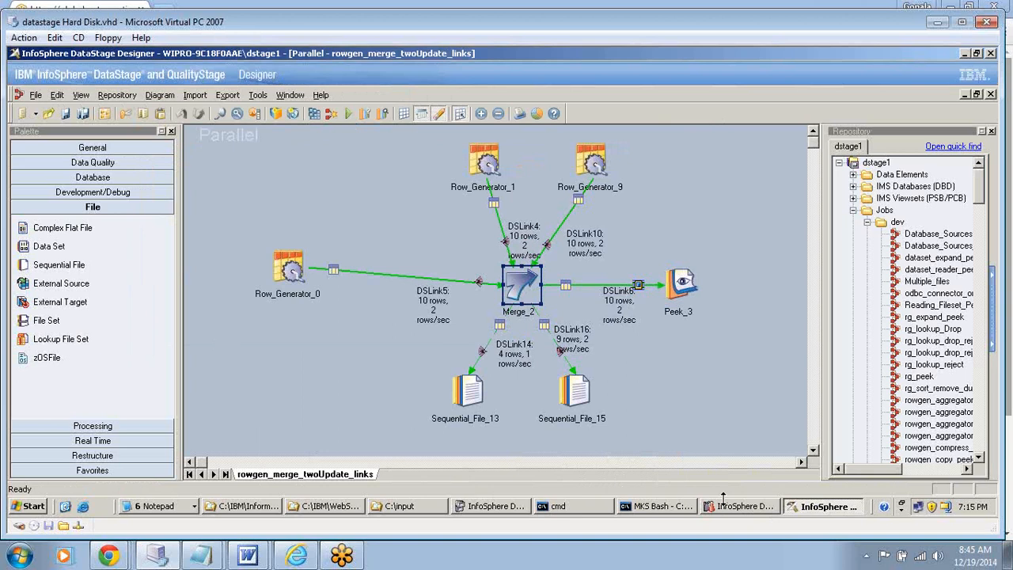
# - Examine the new run's log in DataStage Director, including the detail of the first Merge_2 warning about the dropped c2 component
pyautogui.click(728, 506)
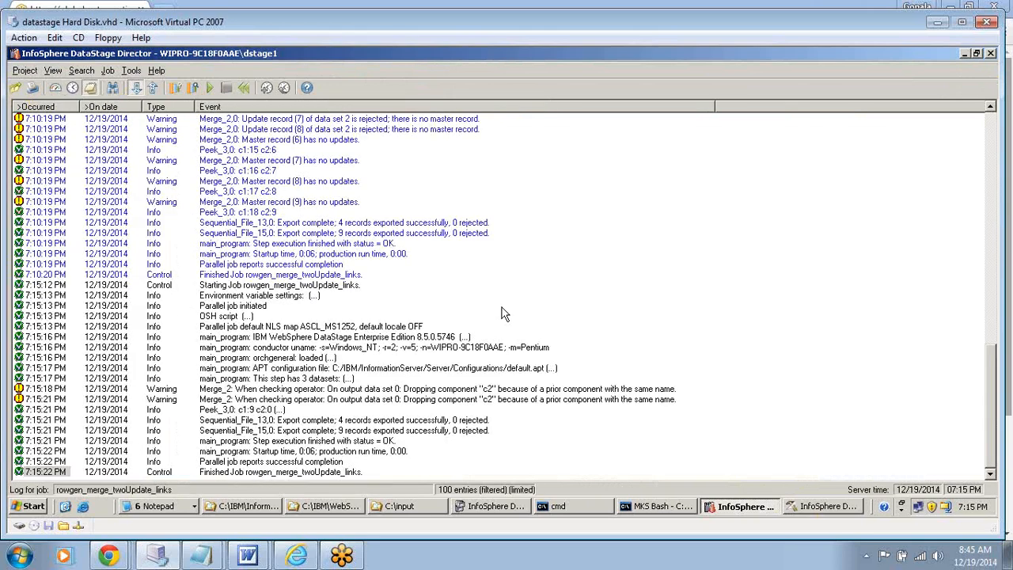
pyautogui.doubleClick(82, 388)
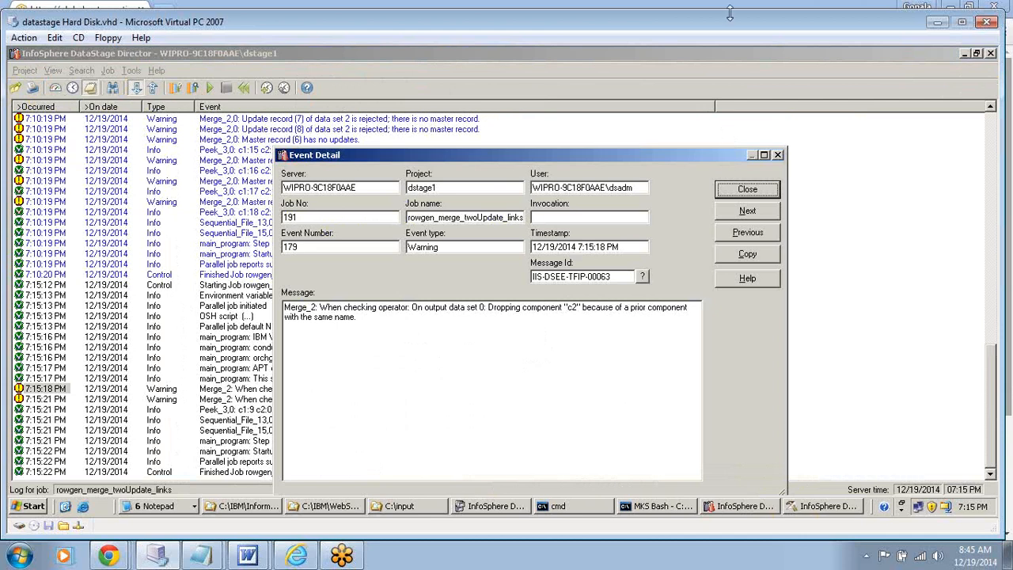
pyautogui.click(747, 190)
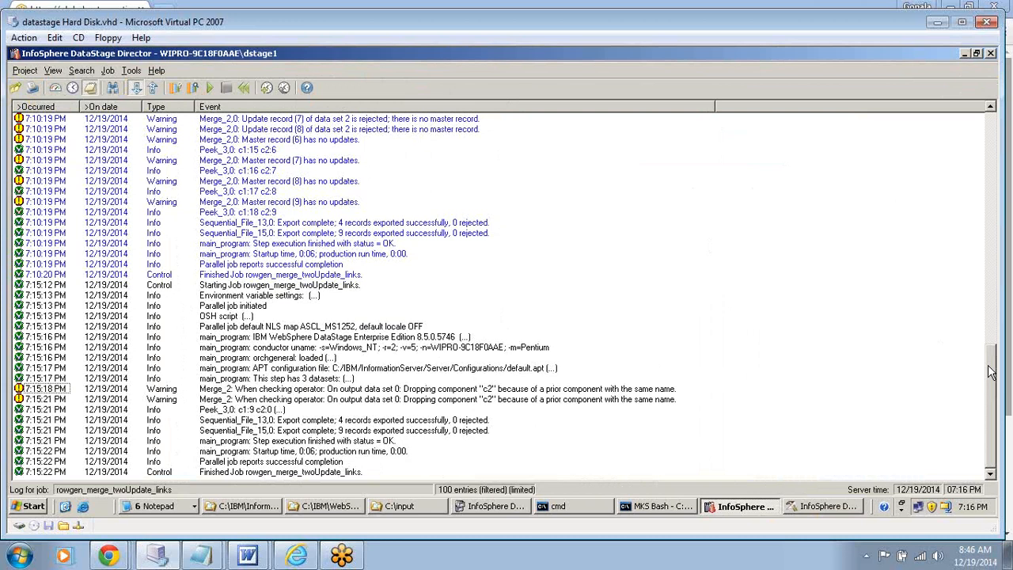
# - Examine the earlier 7:10 PM run's Merge_2 warnings about rejected update records and unmatched masters in the job log
pyautogui.scroll(1, 992, 372)
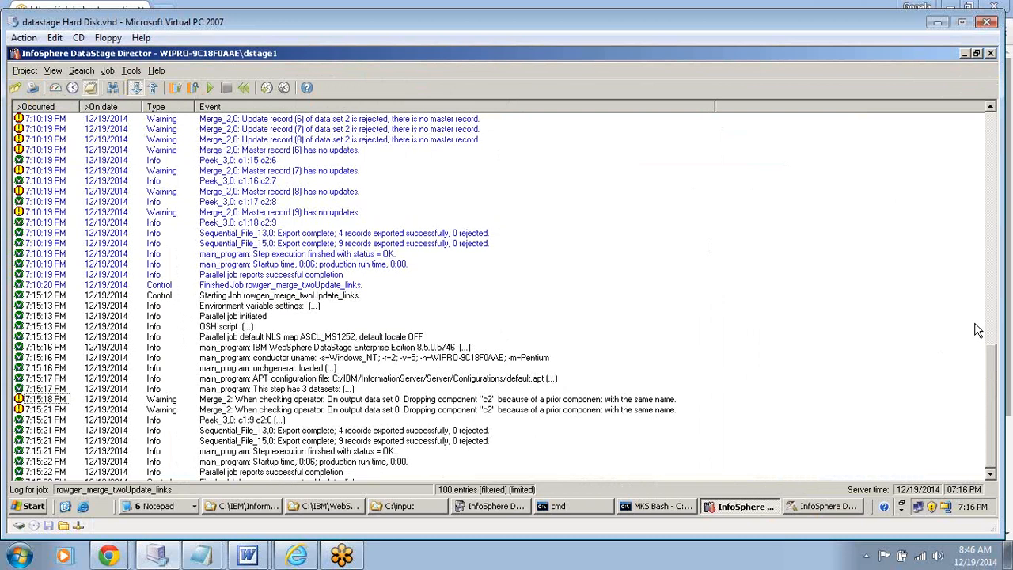
pyautogui.scroll(7, 979, 330)
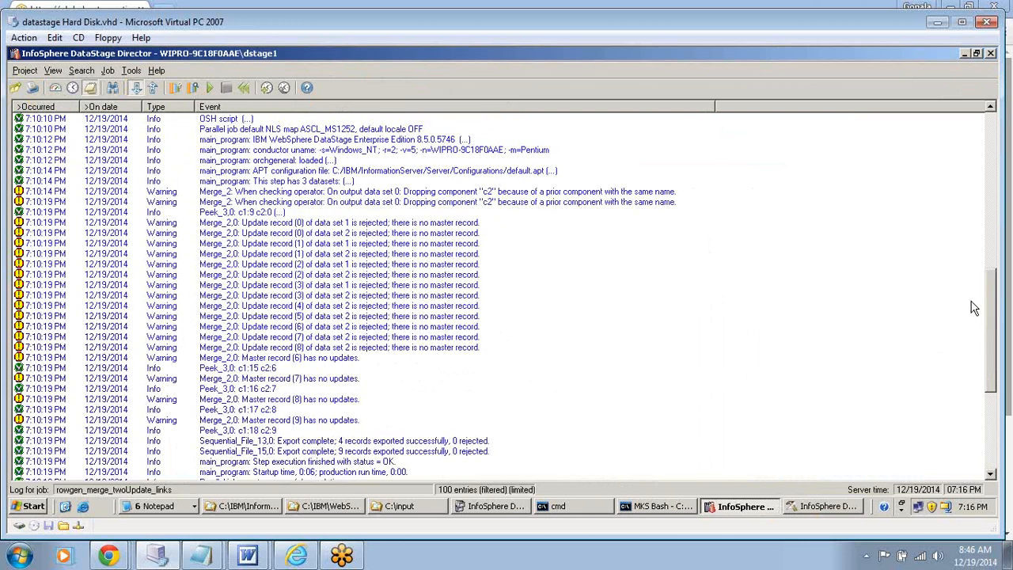
pyautogui.scroll(1, 974, 308)
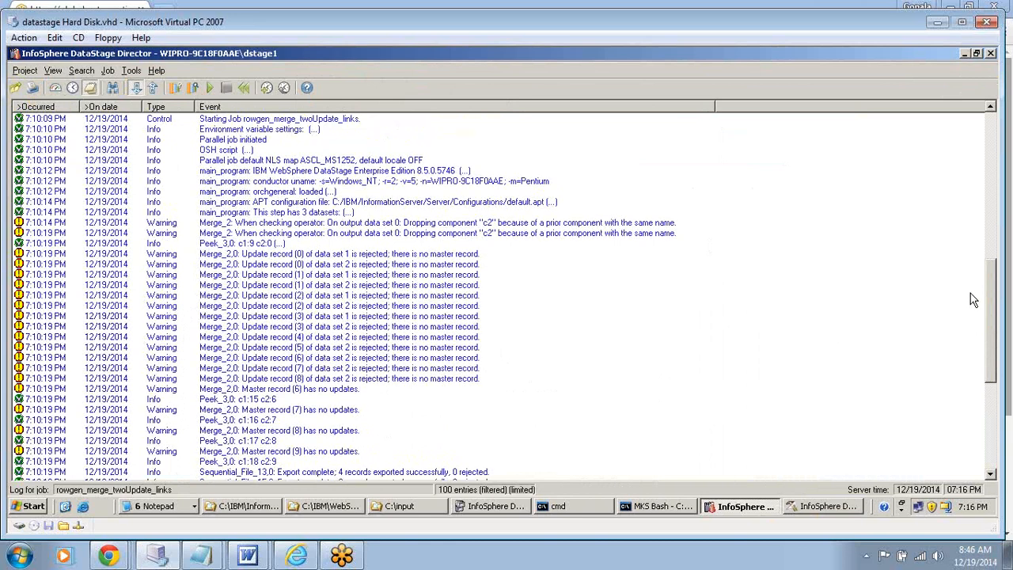
pyautogui.click(384, 337)
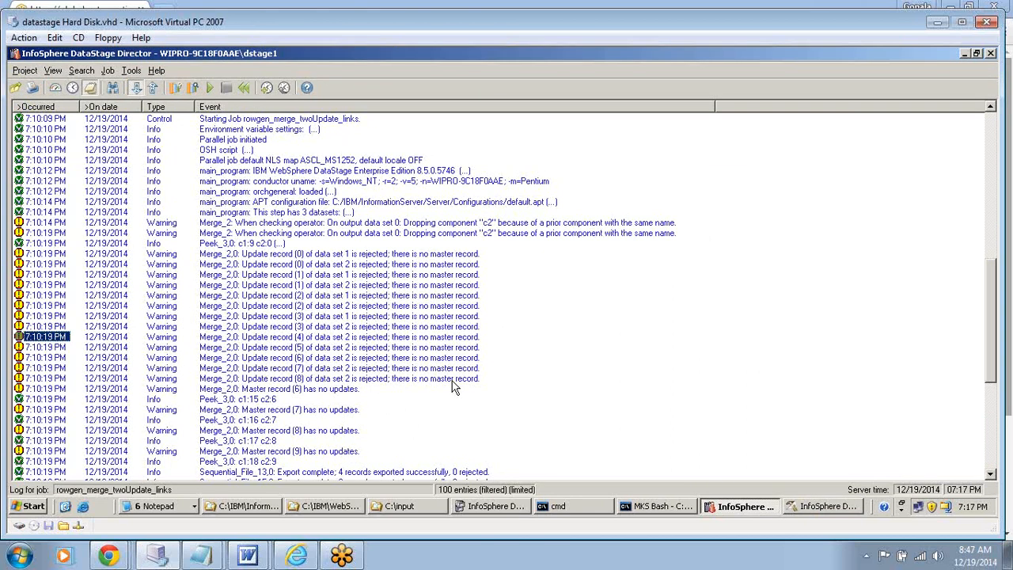
pyautogui.scroll(1, 454, 385)
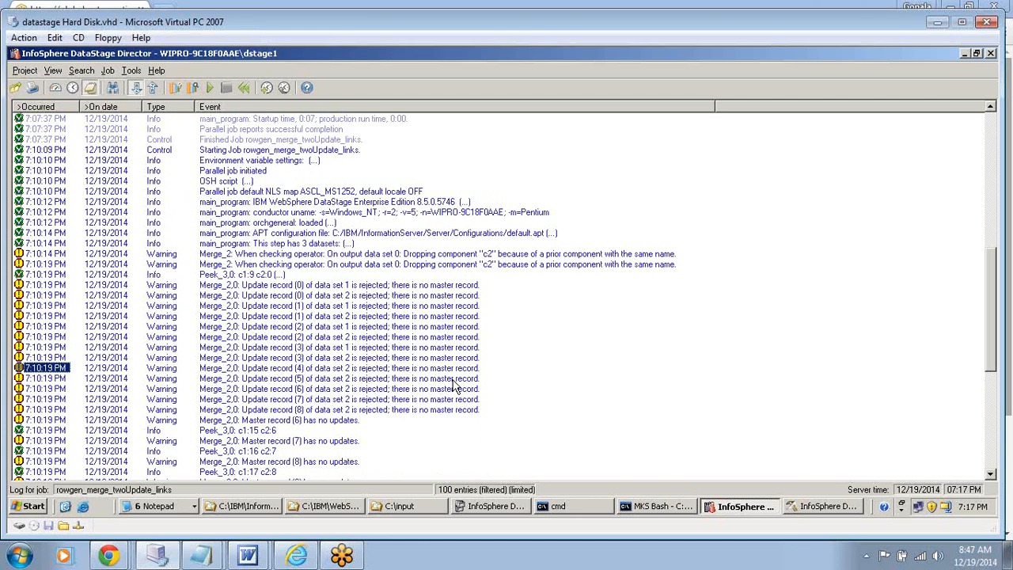
pyautogui.scroll(-9, 453, 385)
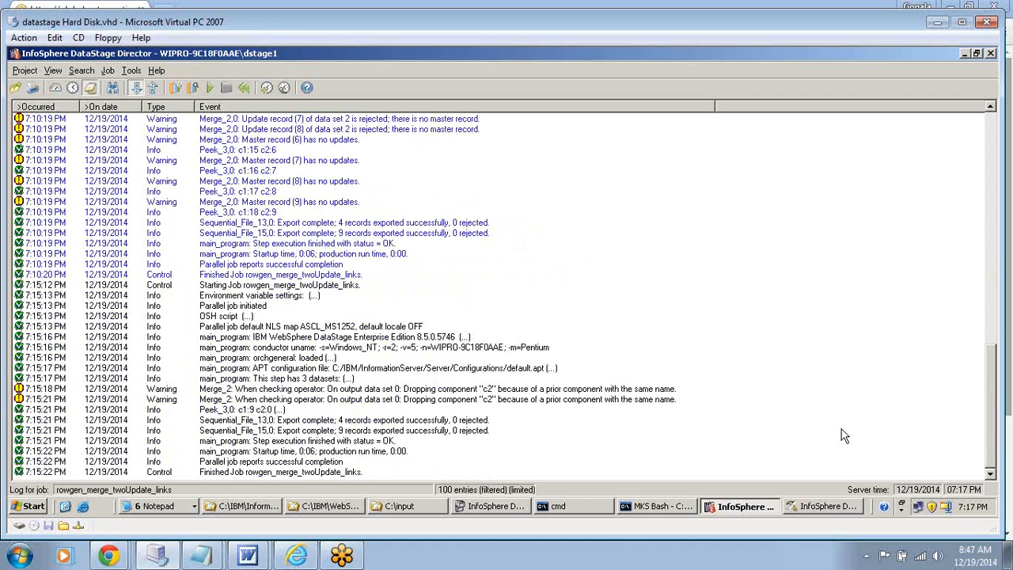
# - Read the full Peek_3 output in the event detail of the 7:15 PM run, and close the detail
pyautogui.click(246, 411)
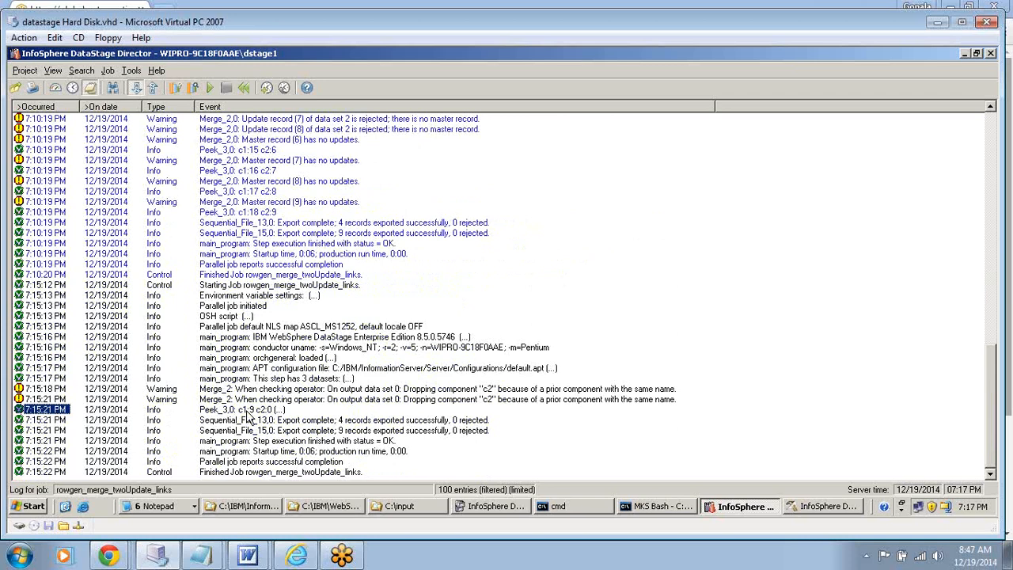
pyautogui.doubleClick(247, 413)
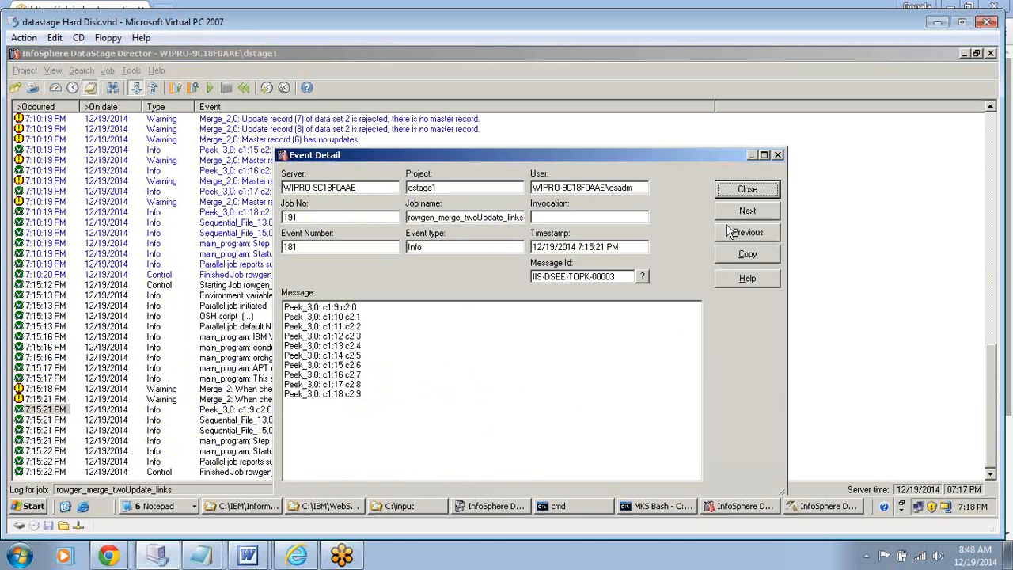
pyautogui.click(754, 191)
pyautogui.click(754, 189)
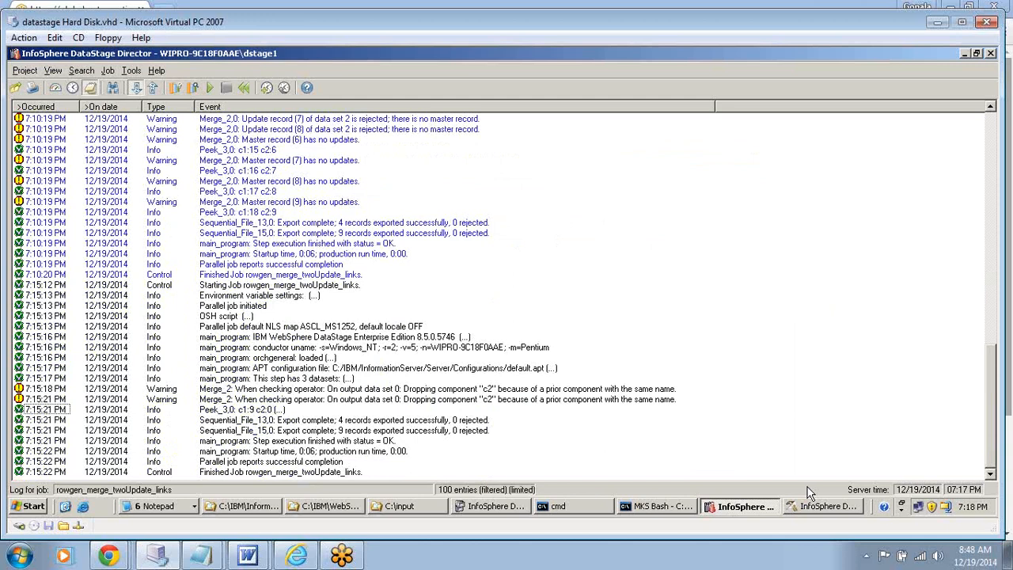
# - Switch to DataStage Designer and review the Unmatched Masters Mode choices in the Merge_2 stage properties without changing them
pyautogui.click(811, 511)
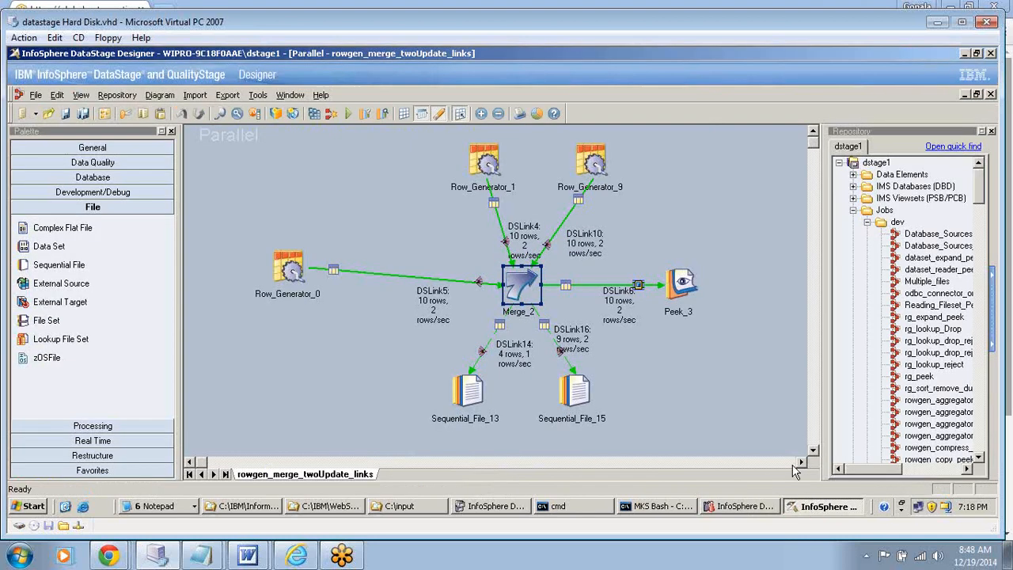
pyautogui.click(512, 287)
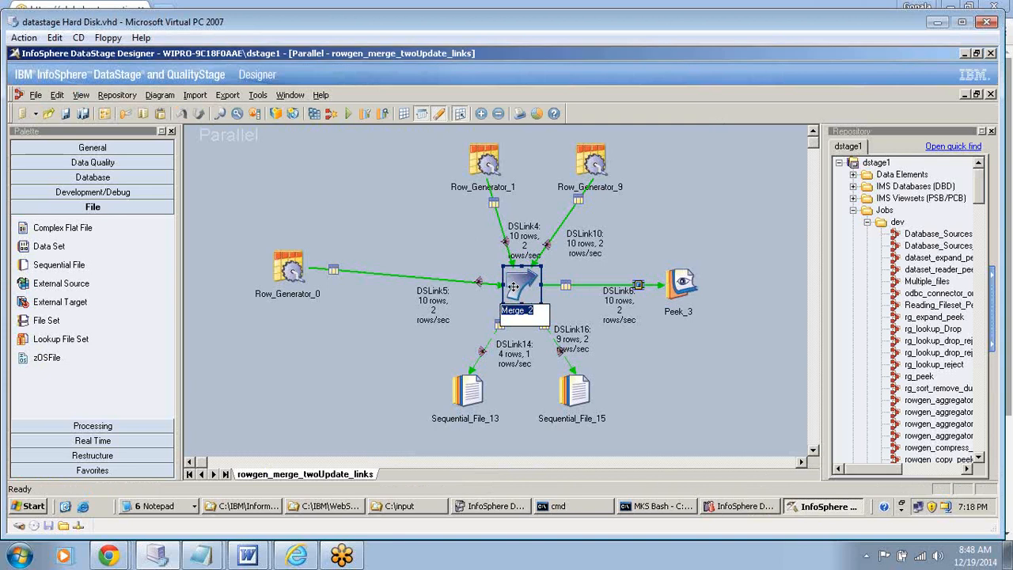
pyautogui.doubleClick(514, 287)
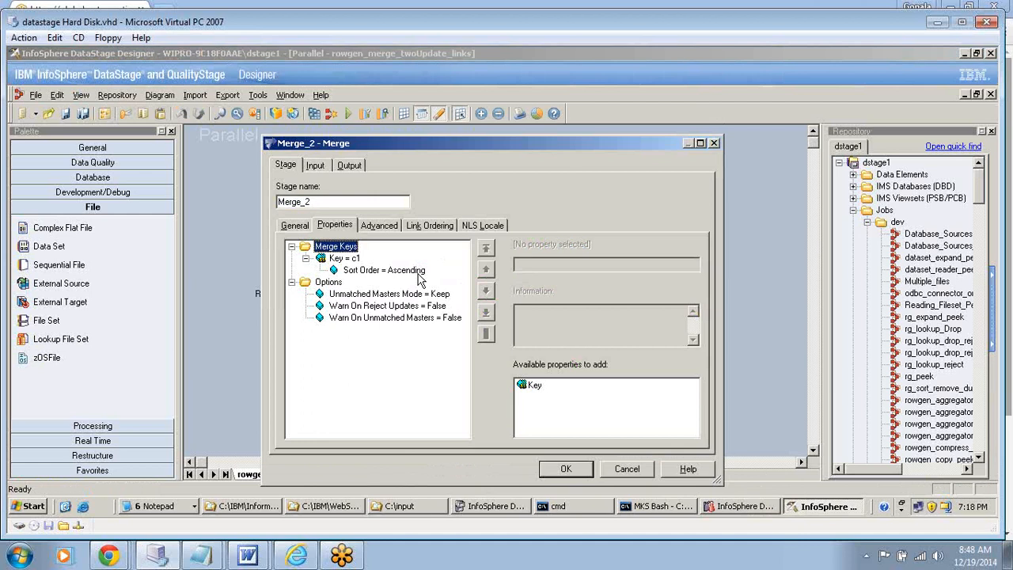
pyautogui.click(411, 294)
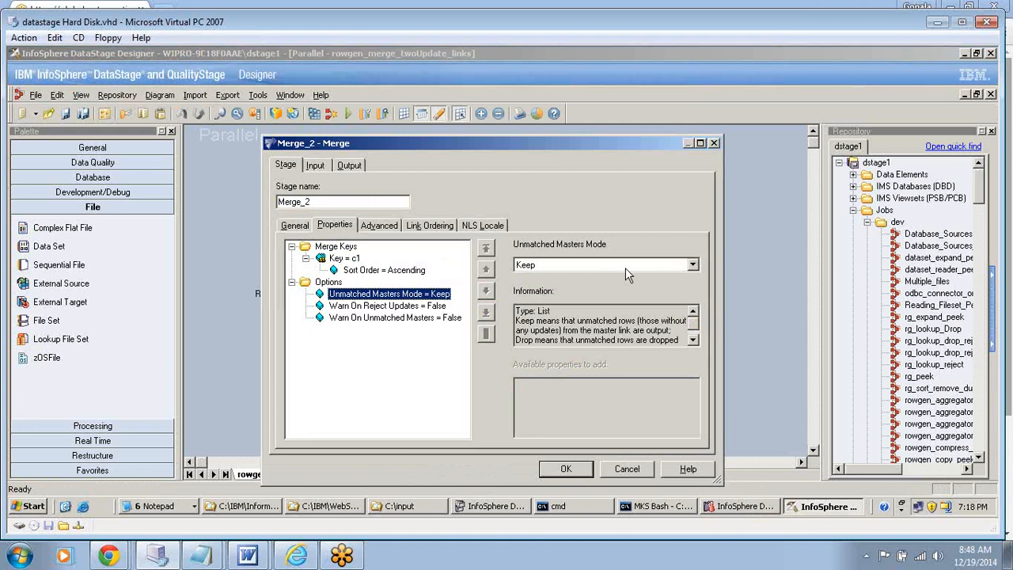
pyautogui.click(692, 265)
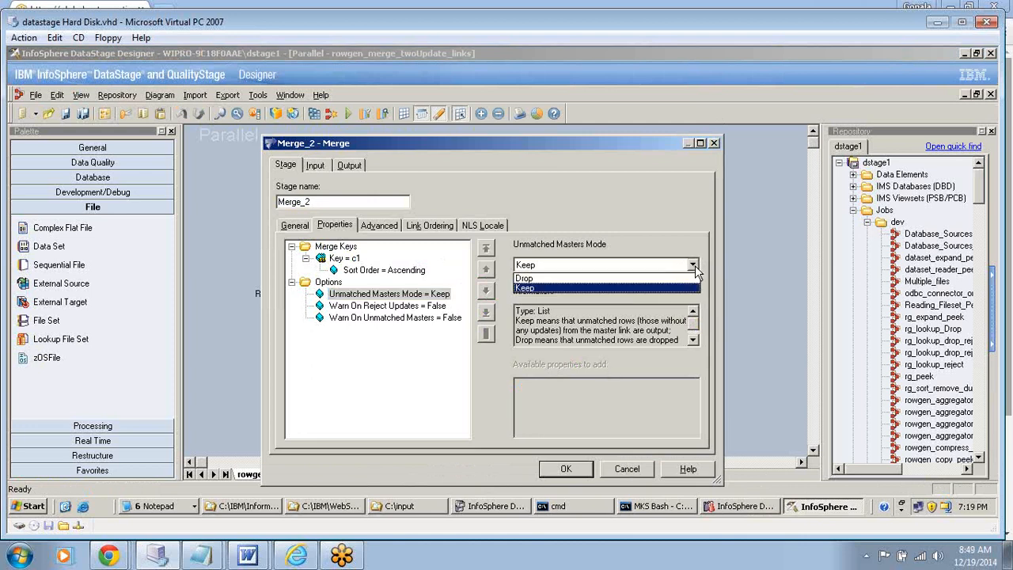
pyautogui.click(695, 265)
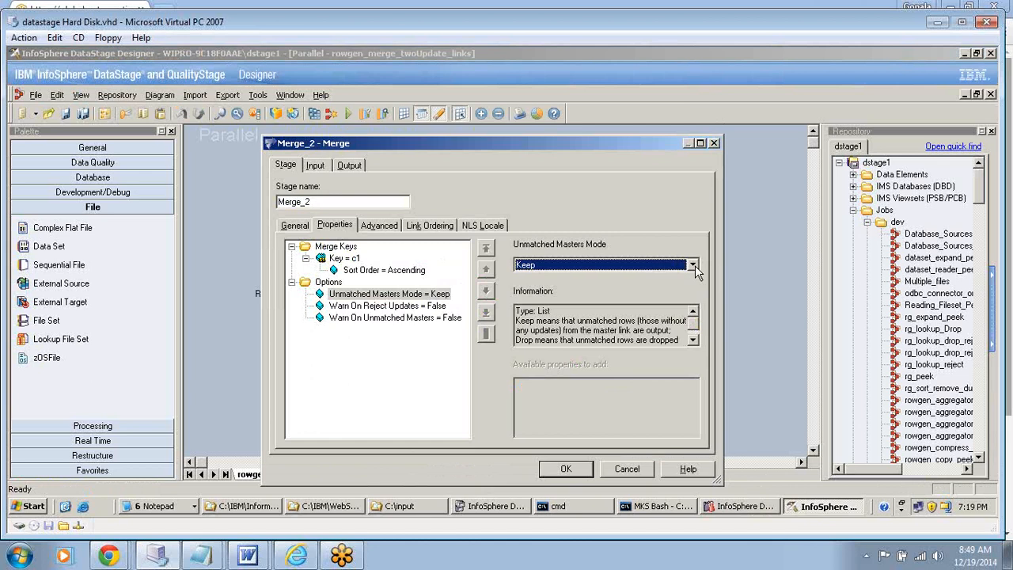
pyautogui.click(632, 469)
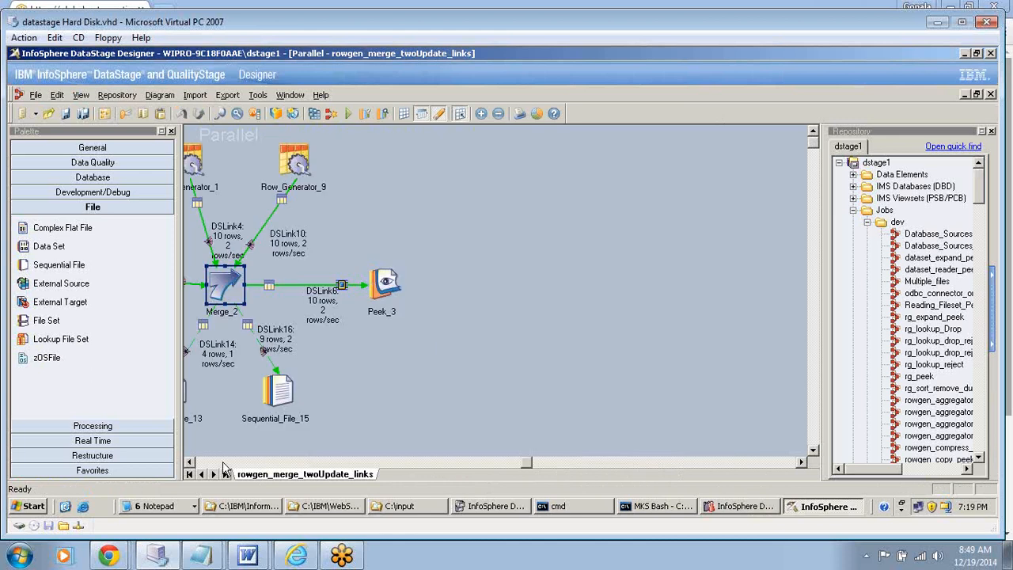
# - Save a copy of the job as rowgen_merge_twoUpdate_links_drop in the \Jobs\dev folder
pyautogui.click(224, 464)
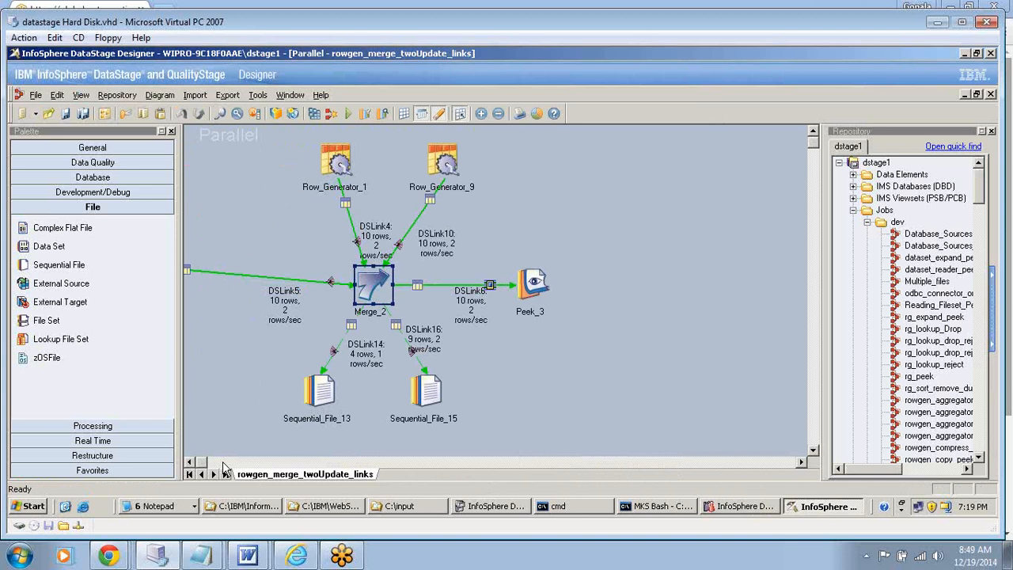
pyautogui.click(224, 465)
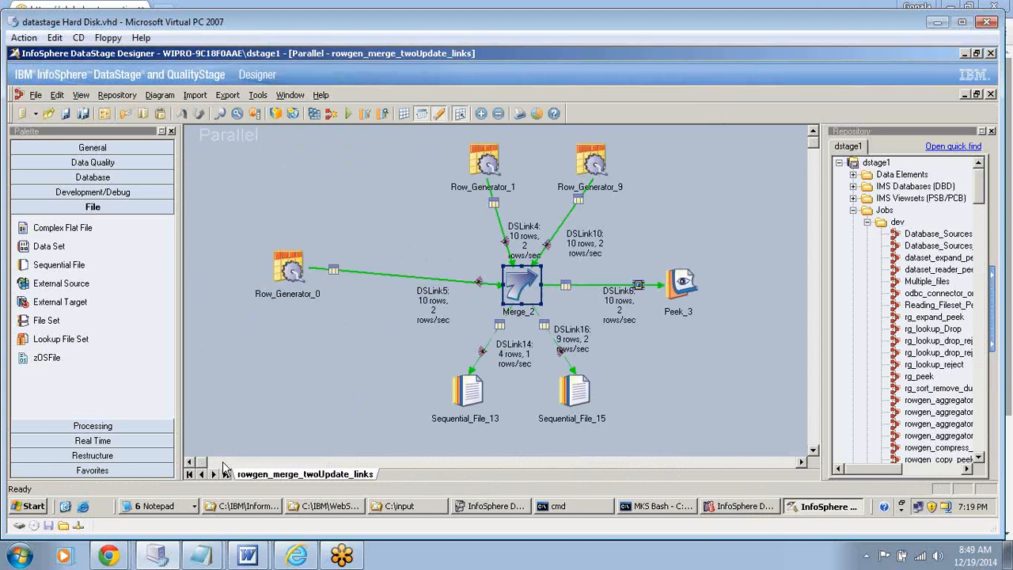
pyautogui.click(36, 97)
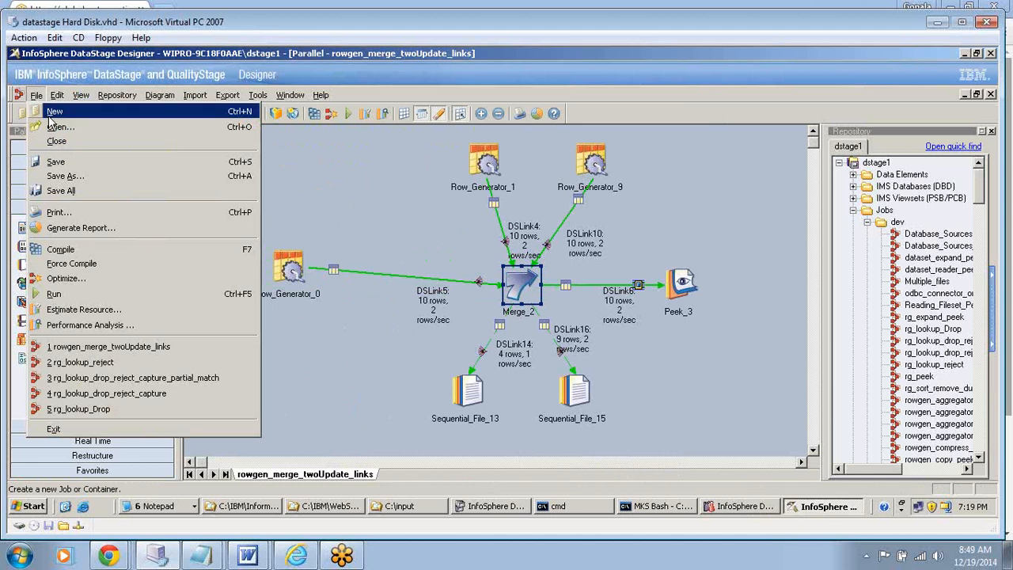
pyautogui.click(50, 115)
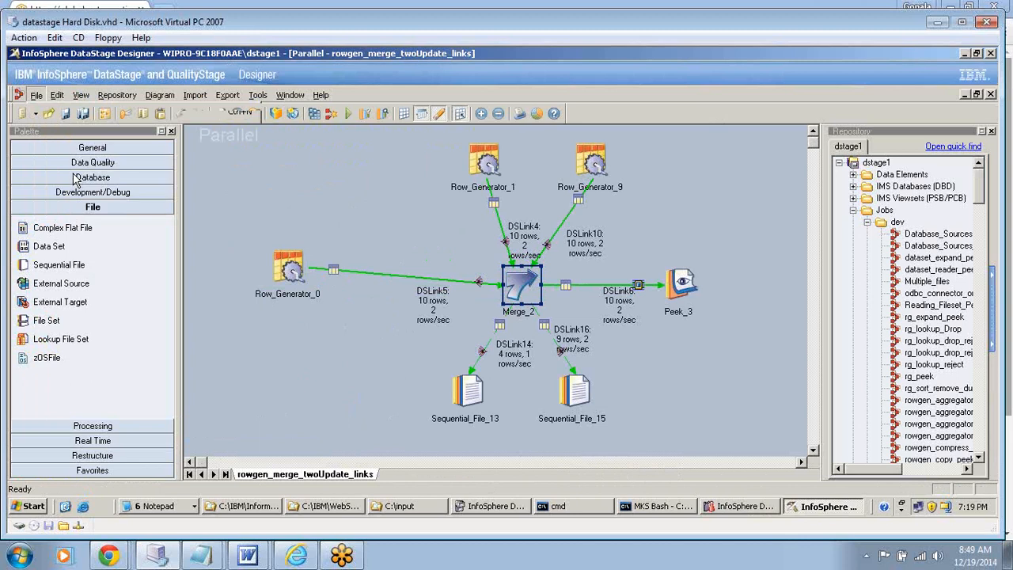
pyautogui.hotkey('ctrl', 's')
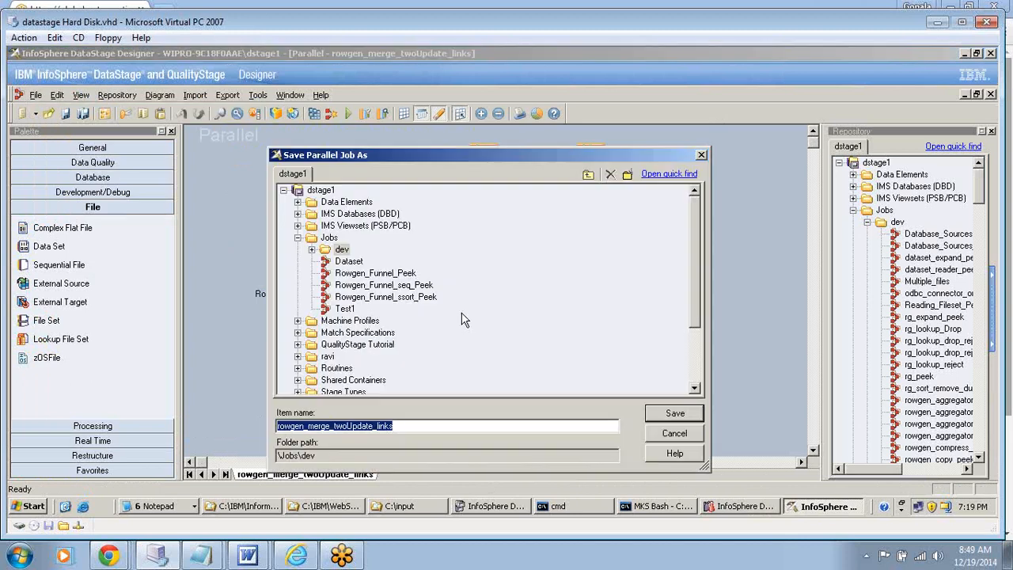
pyautogui.click(406, 427)
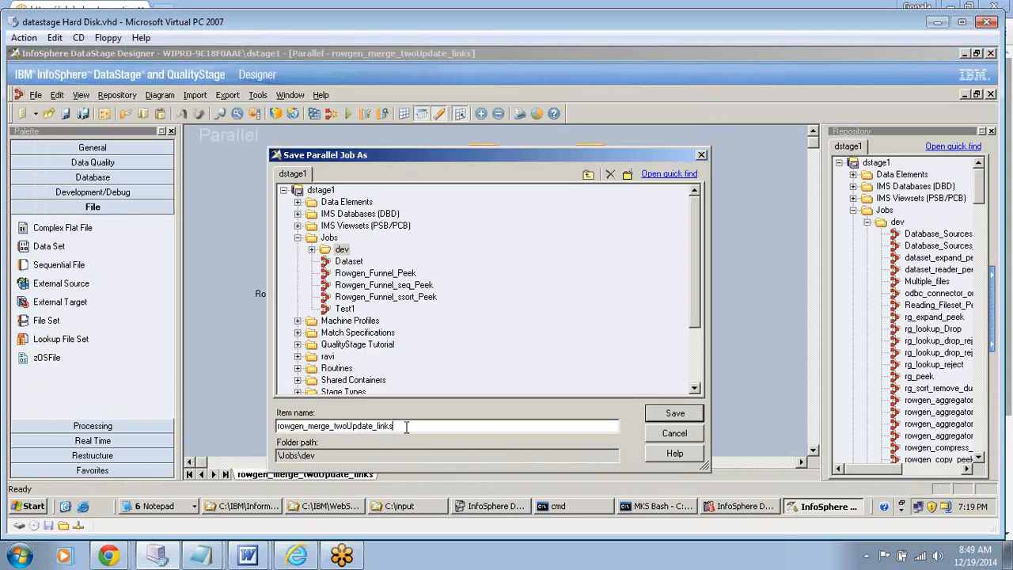
pyautogui.write('_drop')
pyautogui.click(663, 417)
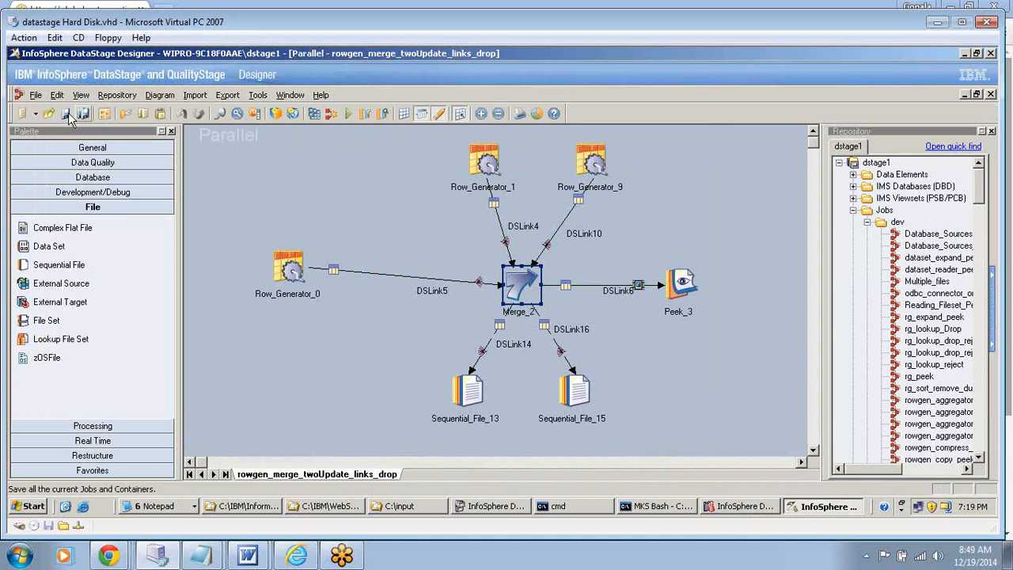
# - Set Unmatched Masters Mode to Drop for the Merge_2 stage, accept the stage settings and save the job
pyautogui.doubleClick(514, 277)
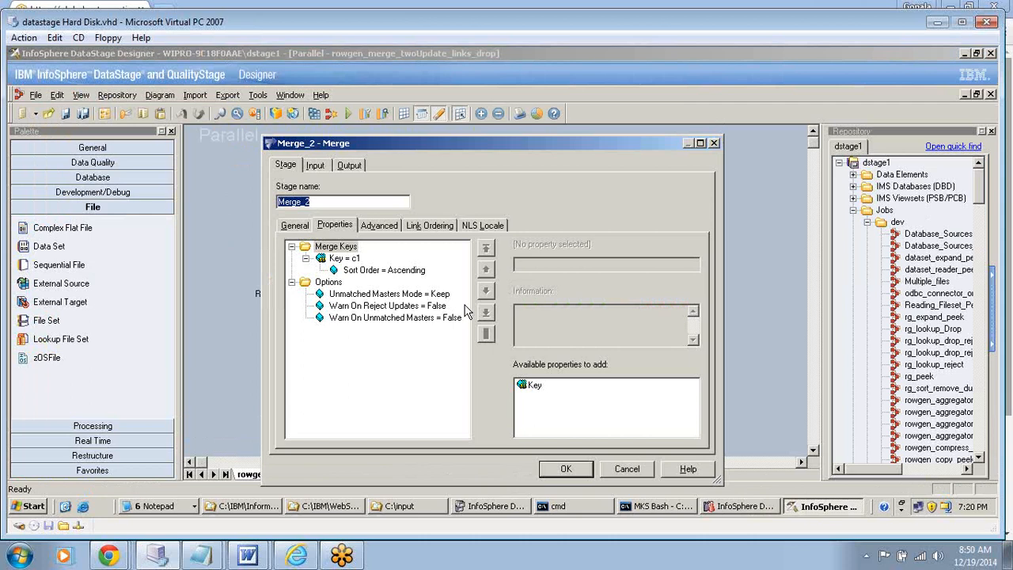
pyautogui.click(419, 295)
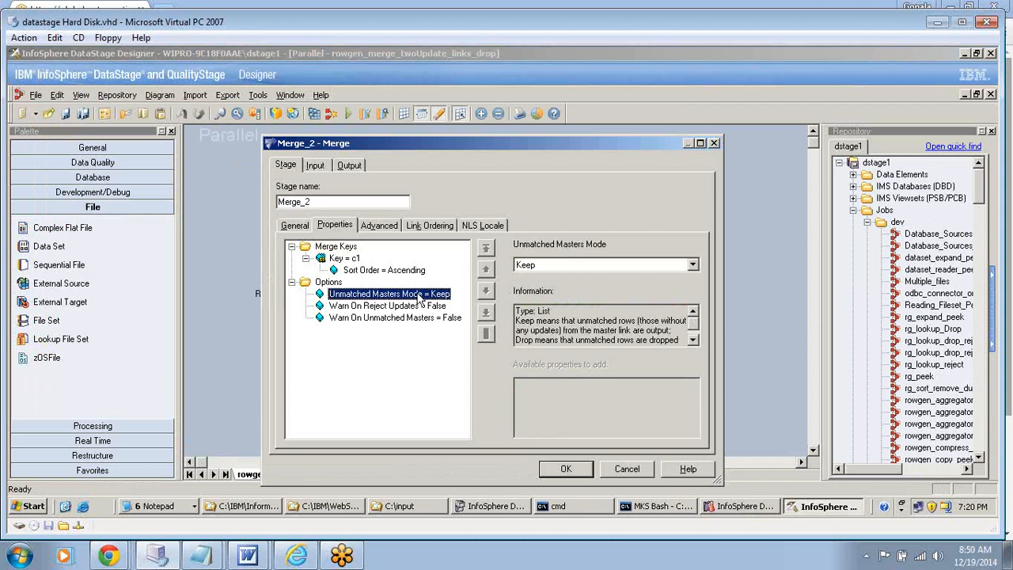
pyautogui.click(692, 265)
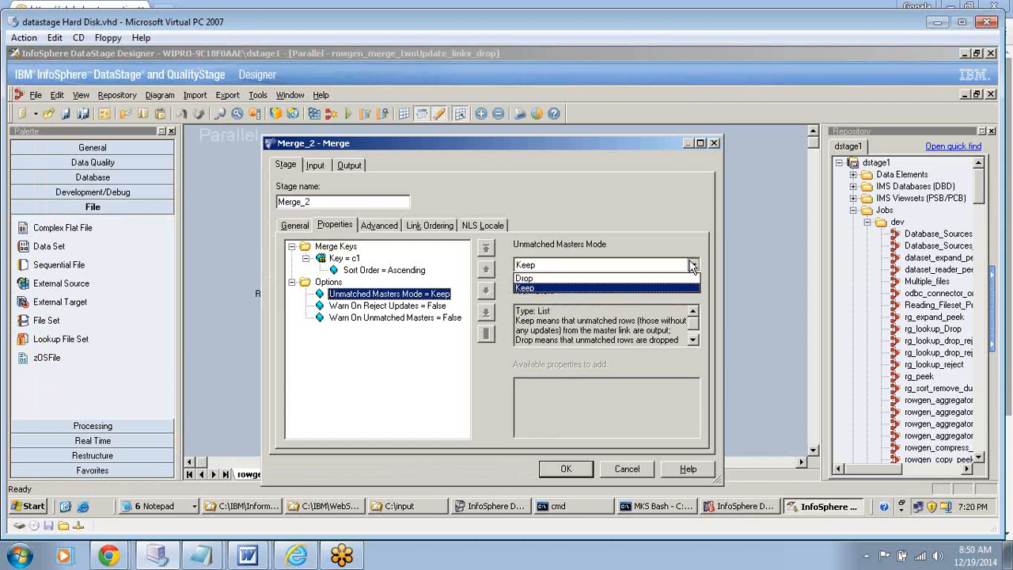
pyautogui.click(692, 265)
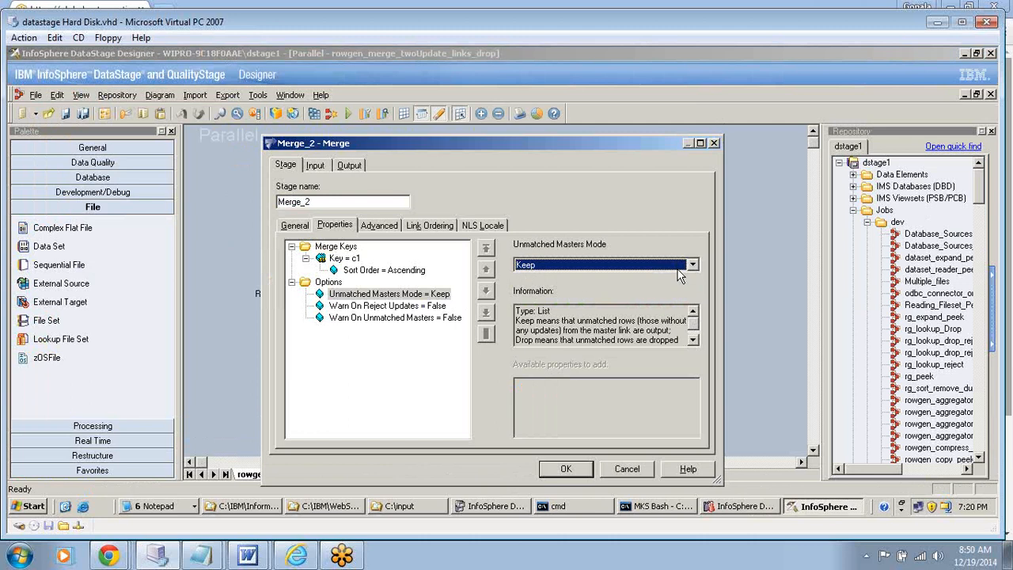
pyautogui.click(678, 268)
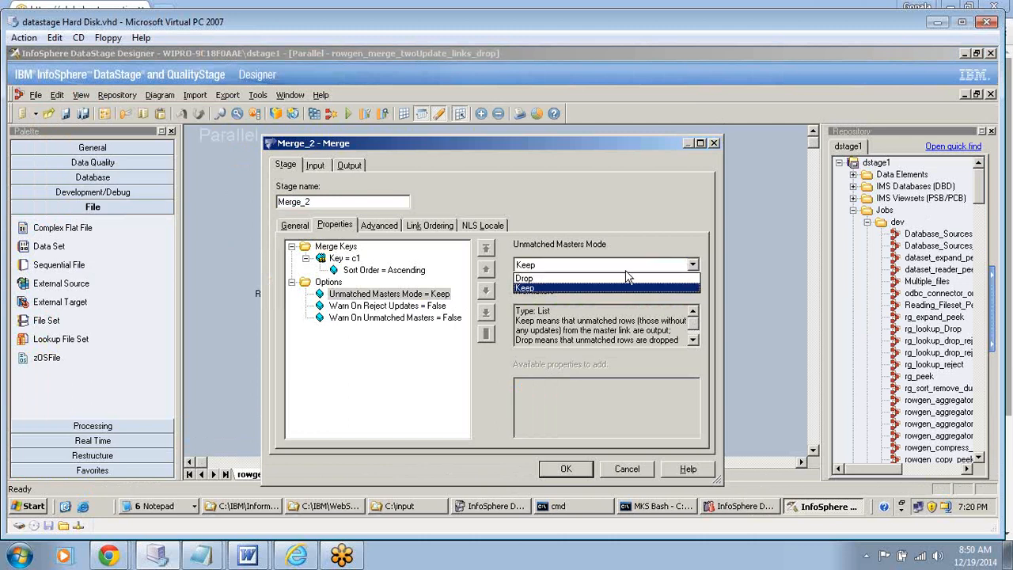
pyautogui.click(531, 278)
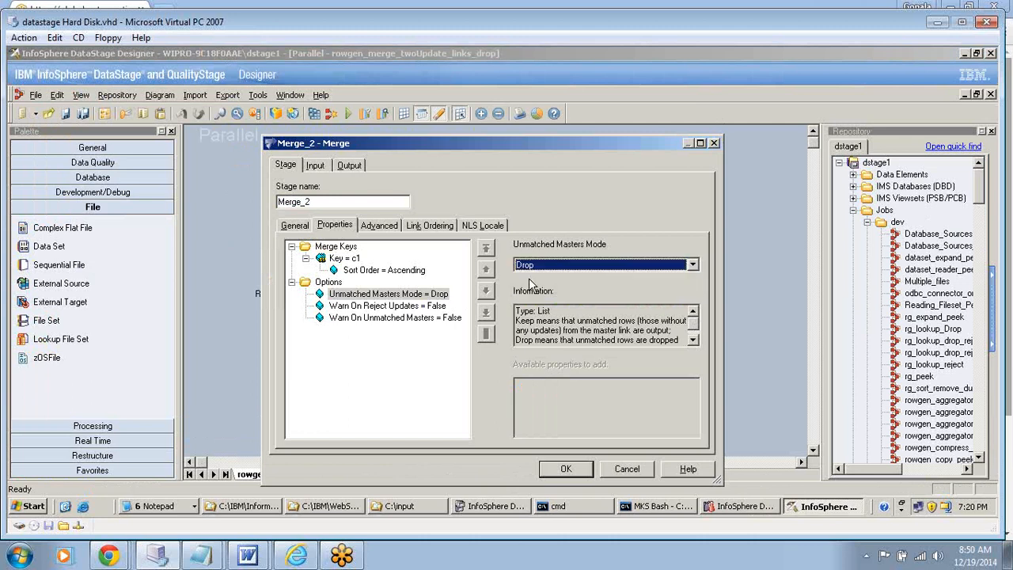
pyautogui.click(567, 468)
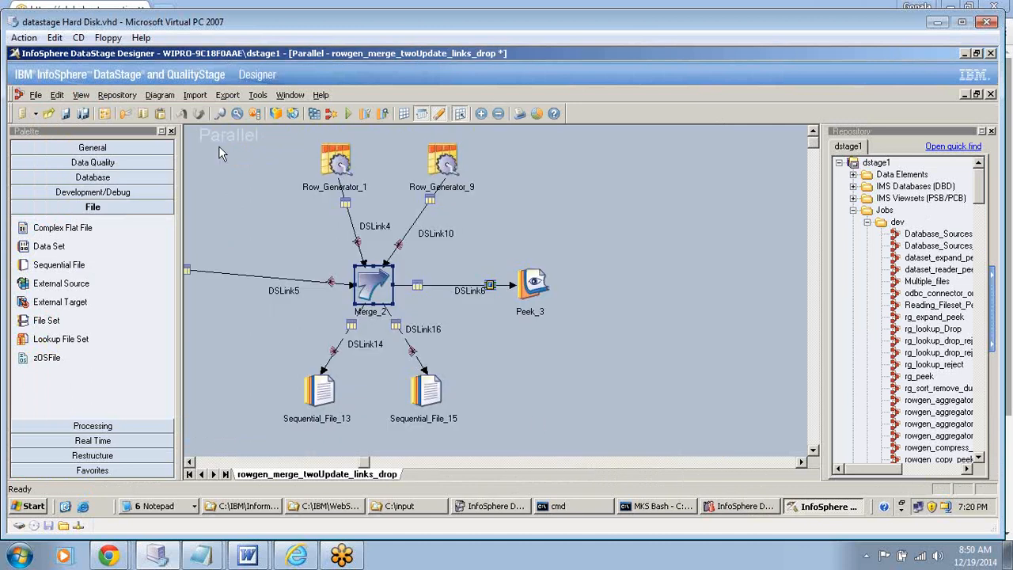
pyautogui.click(70, 113)
pyautogui.click(586, 338)
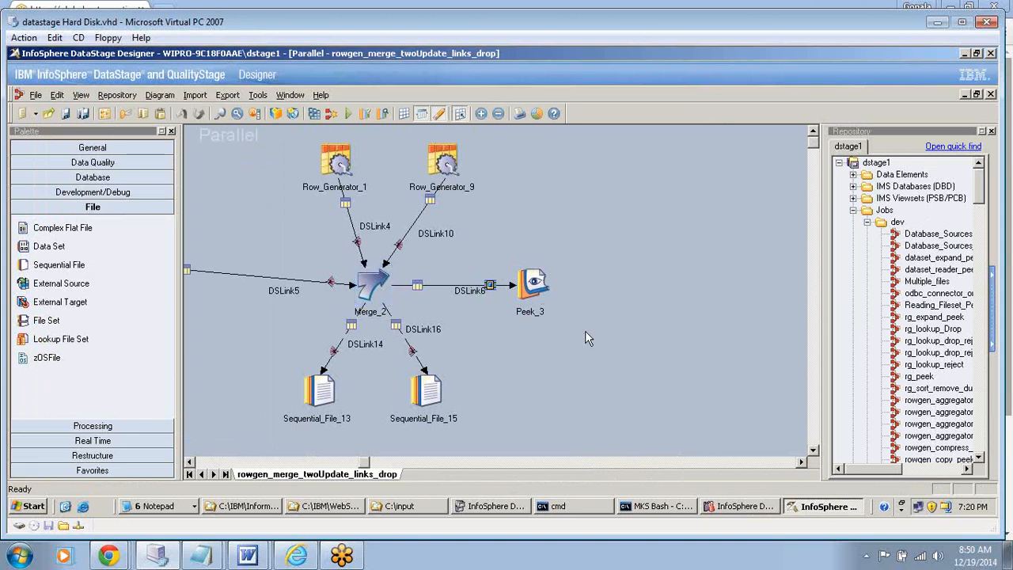